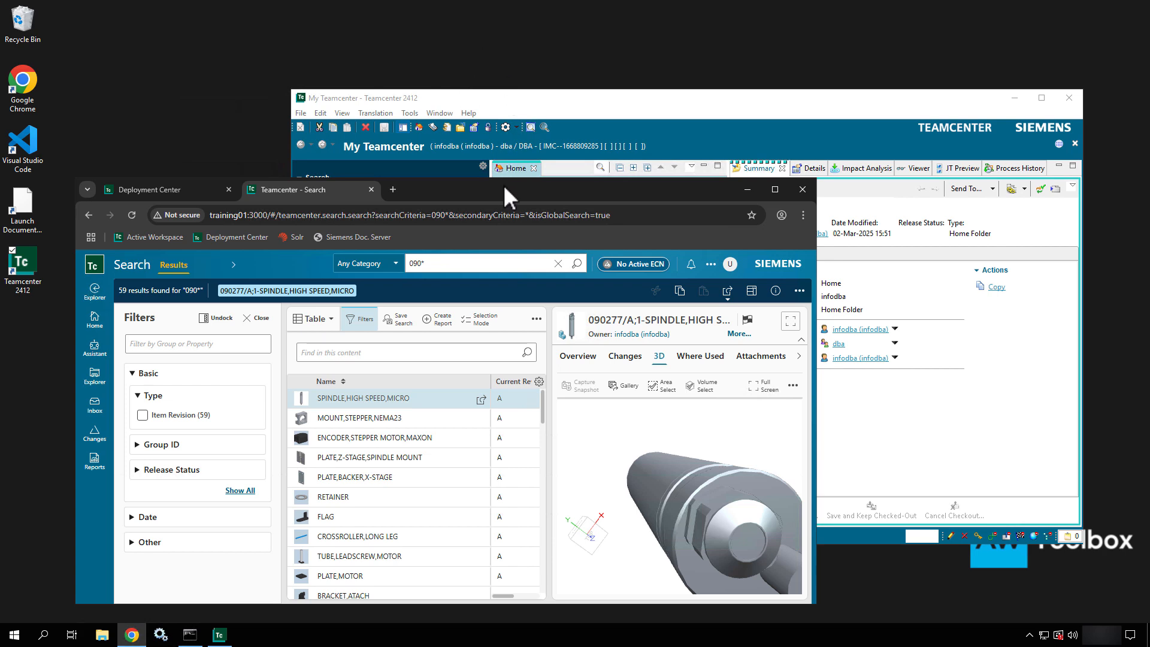
- Back in the browser's 090* search, filter Type to Item Revision, leaving 59 results
left_click(622, 107)
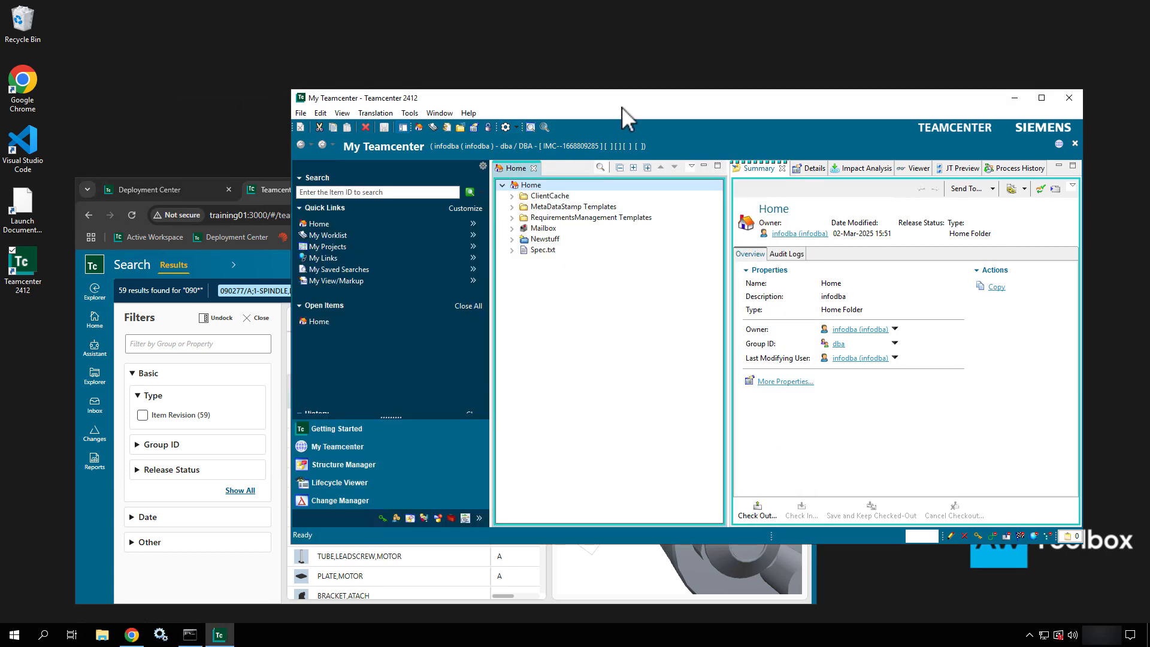
left_click(282, 191)
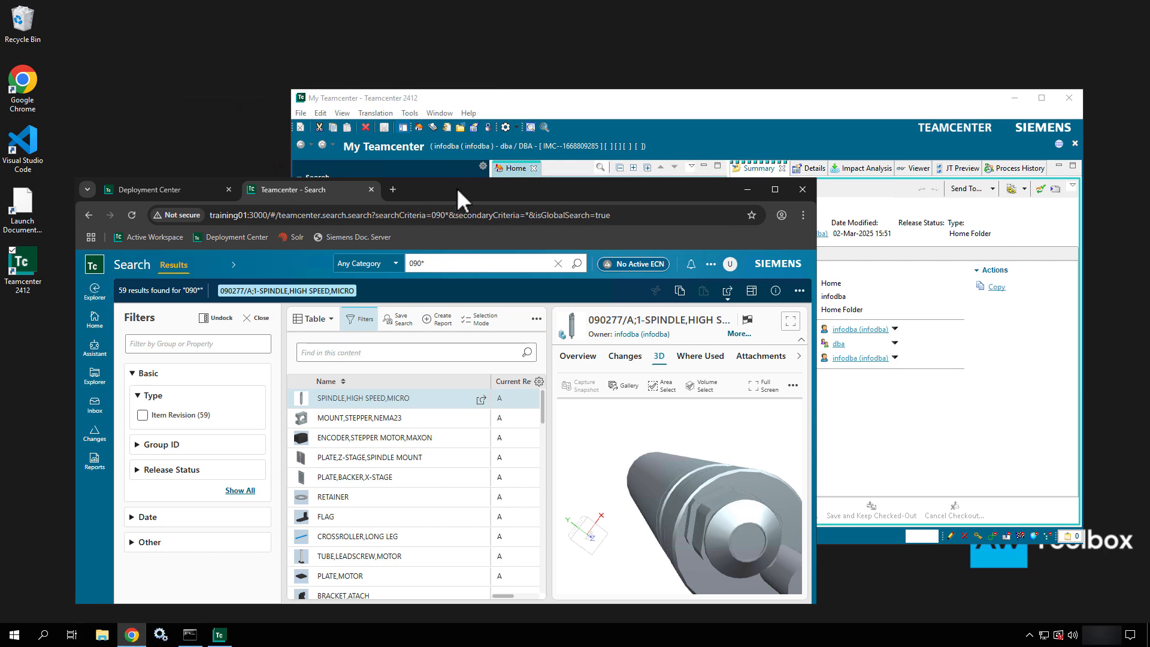
left_click_drag(456, 188, 426, 140)
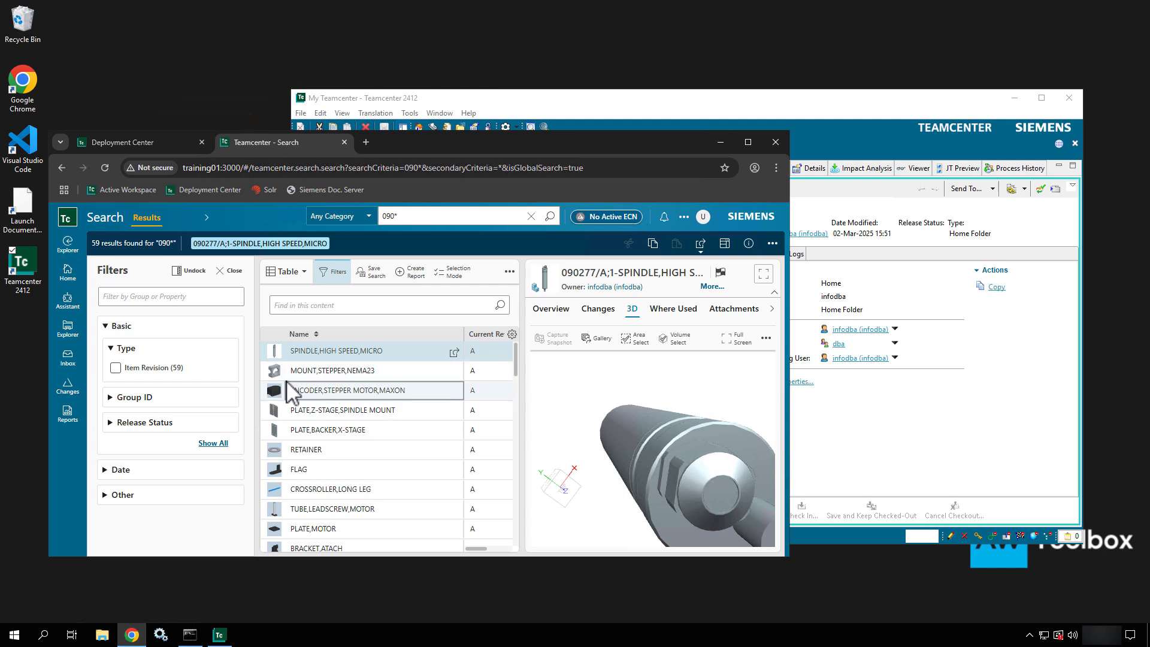
left_click(116, 367)
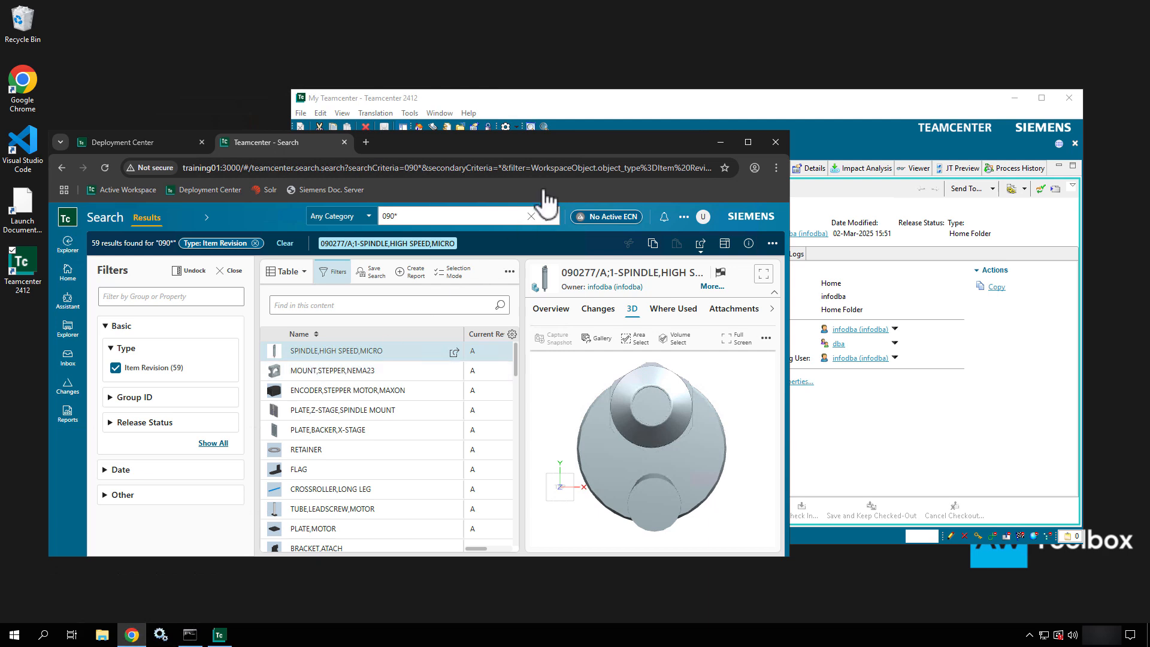
- Show the Changes tab for 090277/A;1-SPINDLE,HIGH SPEED,MICRO, which lists no change objects
left_click_drag(539, 146, 558, 175)
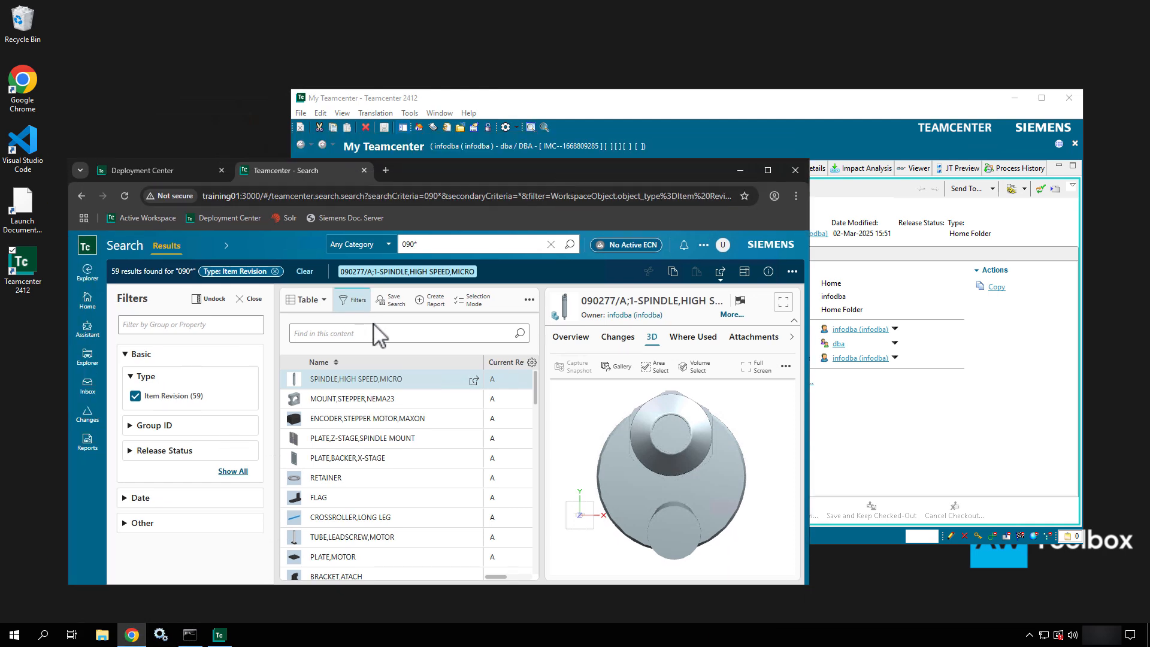
left_click(615, 339)
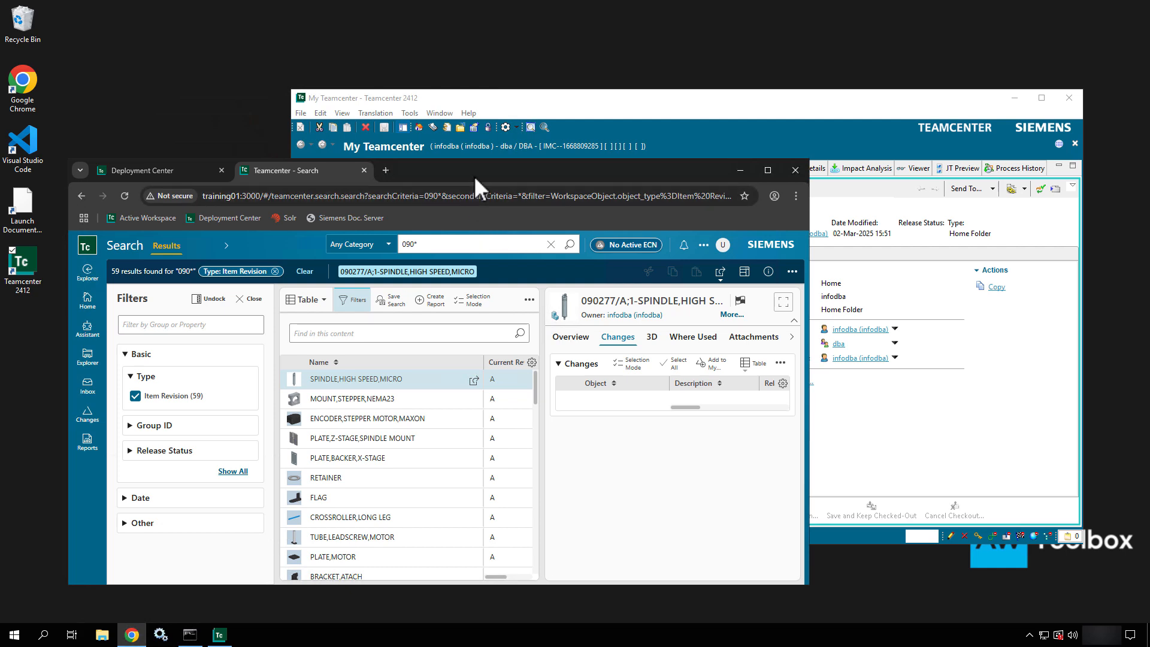
- From Home, view the user's Group options in the session panel without changing them, then sign out
left_click(91, 308)
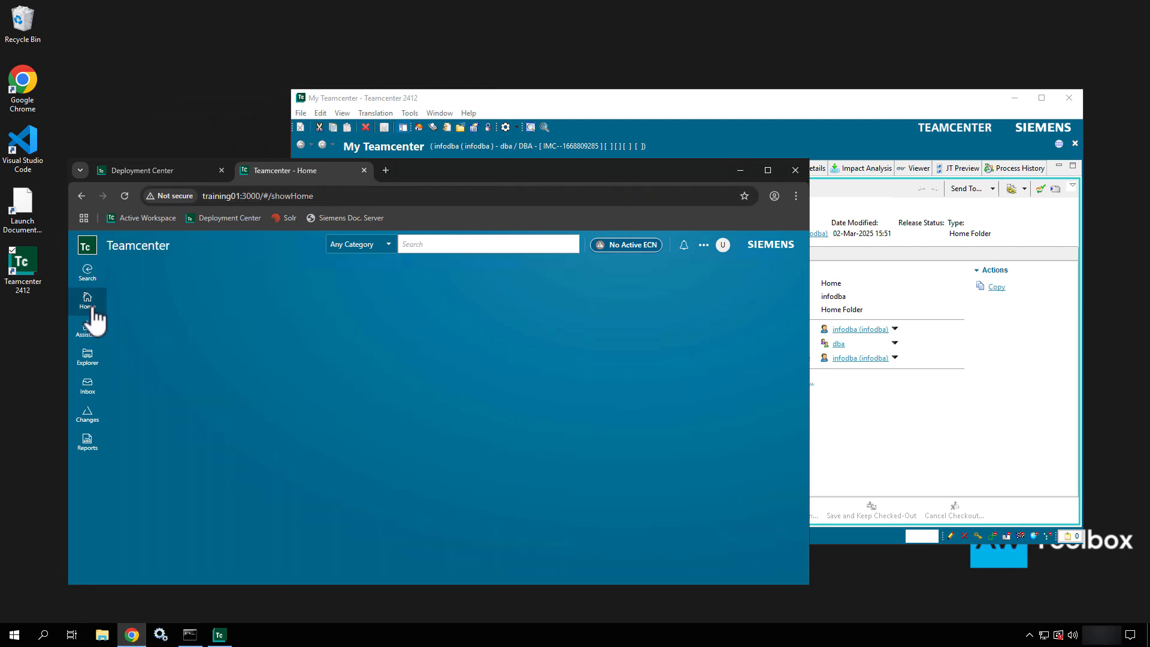
left_click(723, 246)
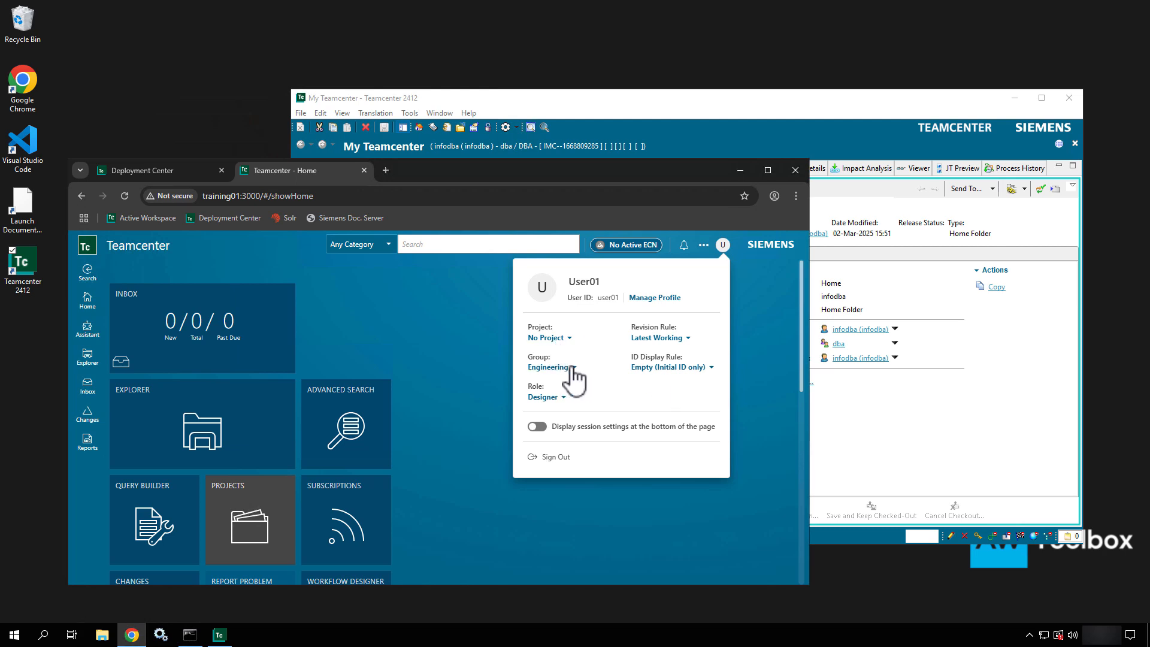
left_click(569, 370)
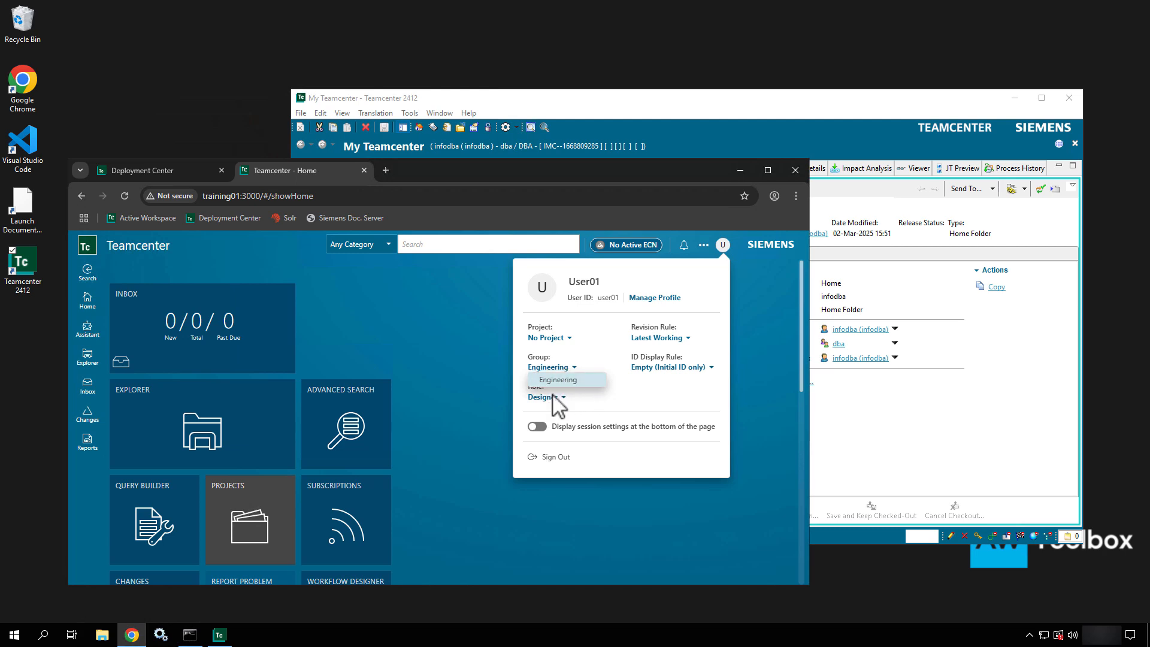
left_click(659, 395)
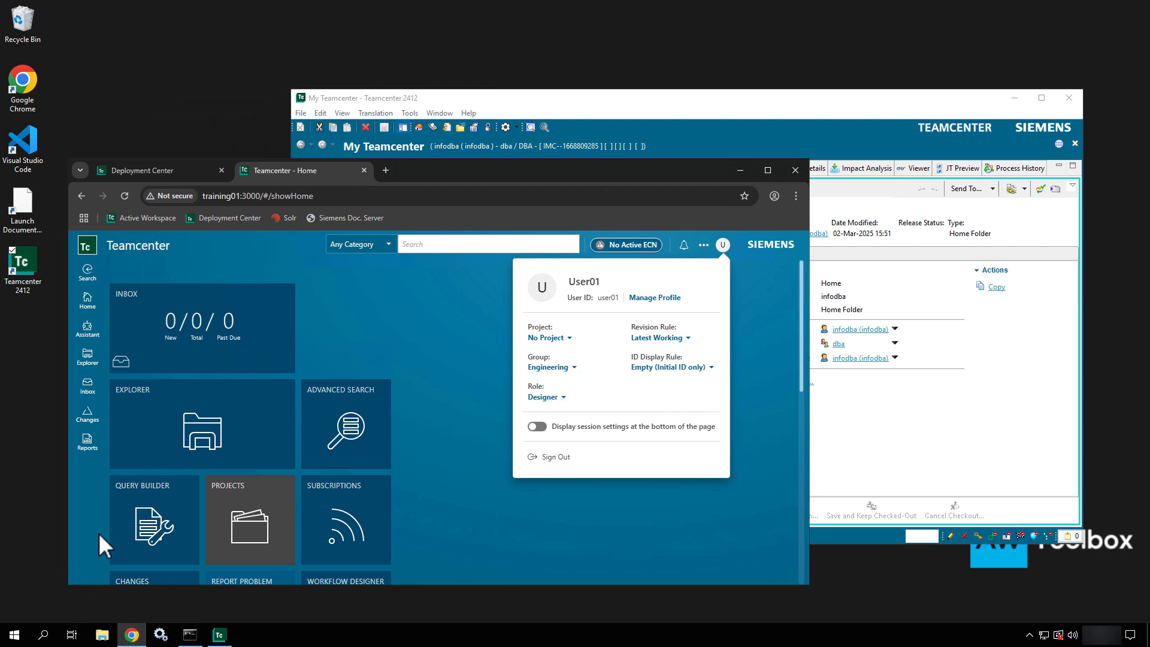
left_click(551, 460)
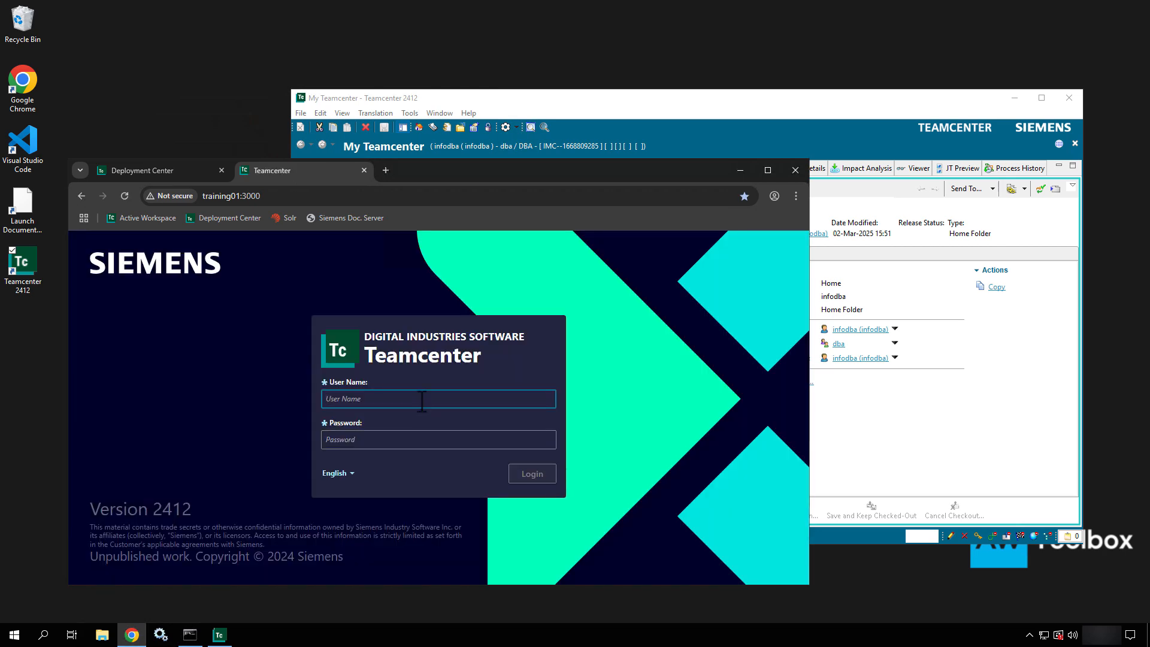
- Log in as a second user and check its available groups in the session panel
type("As")
type("min01")
key("Tab")
type("Admin01")
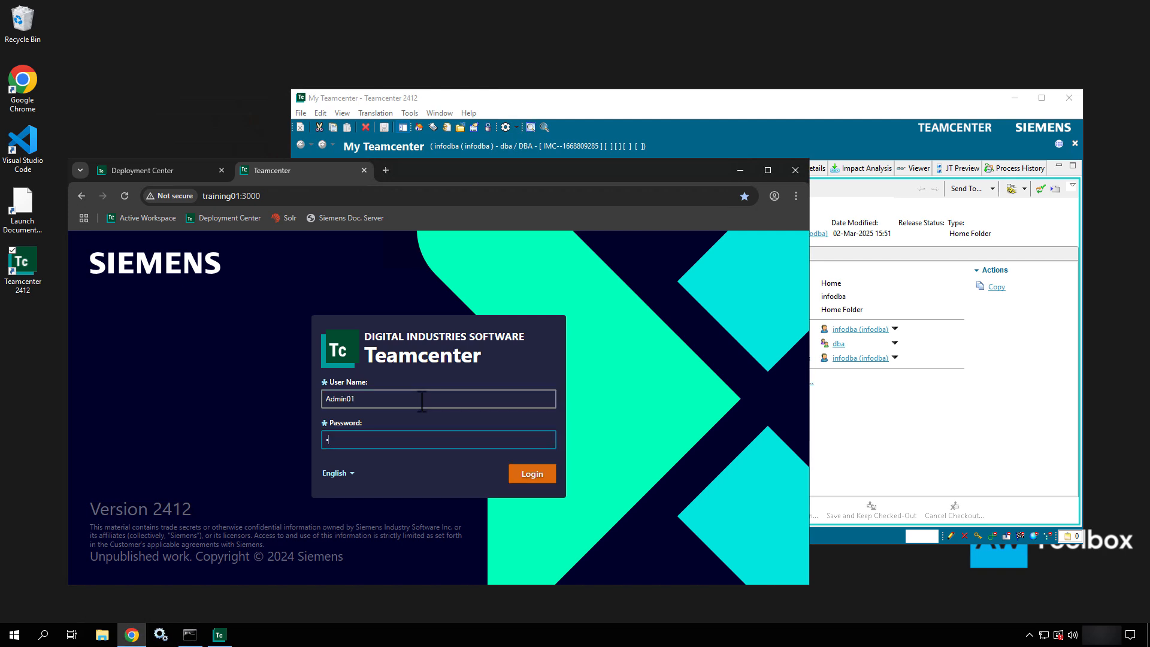
key("Return")
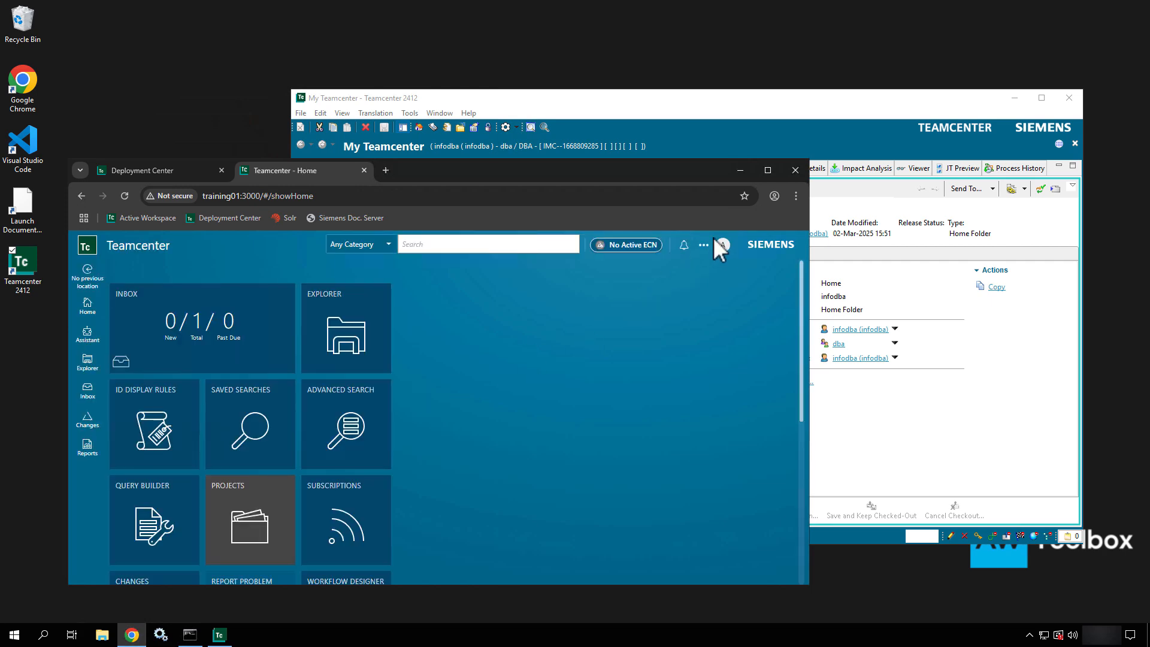
left_click(723, 245)
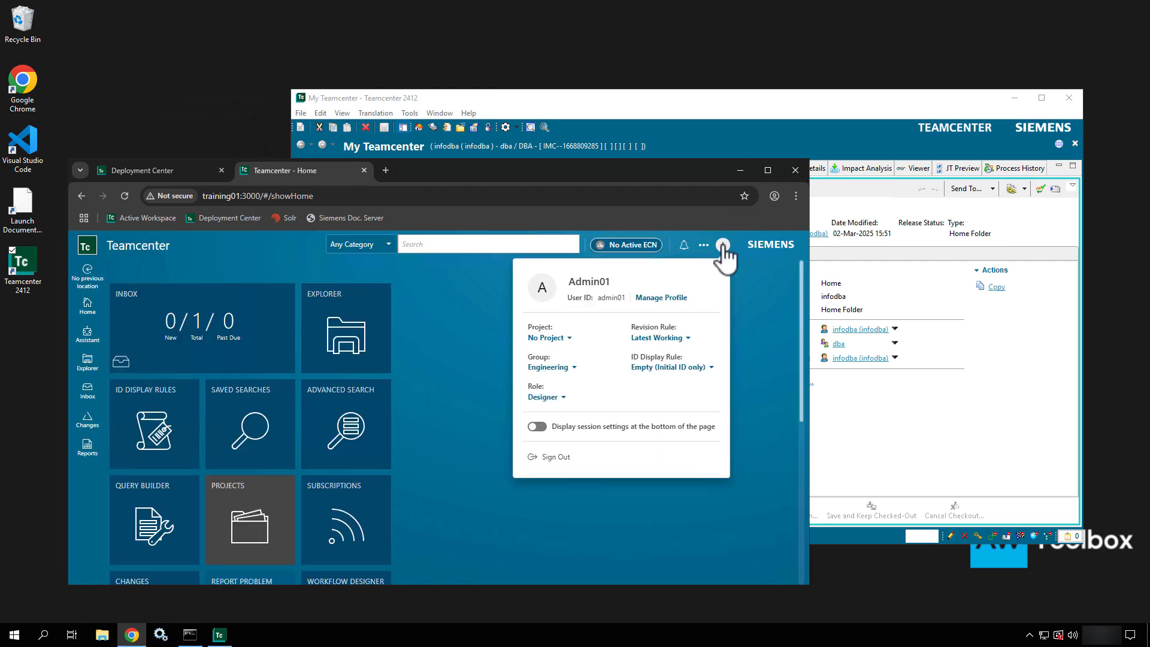
left_click(549, 368)
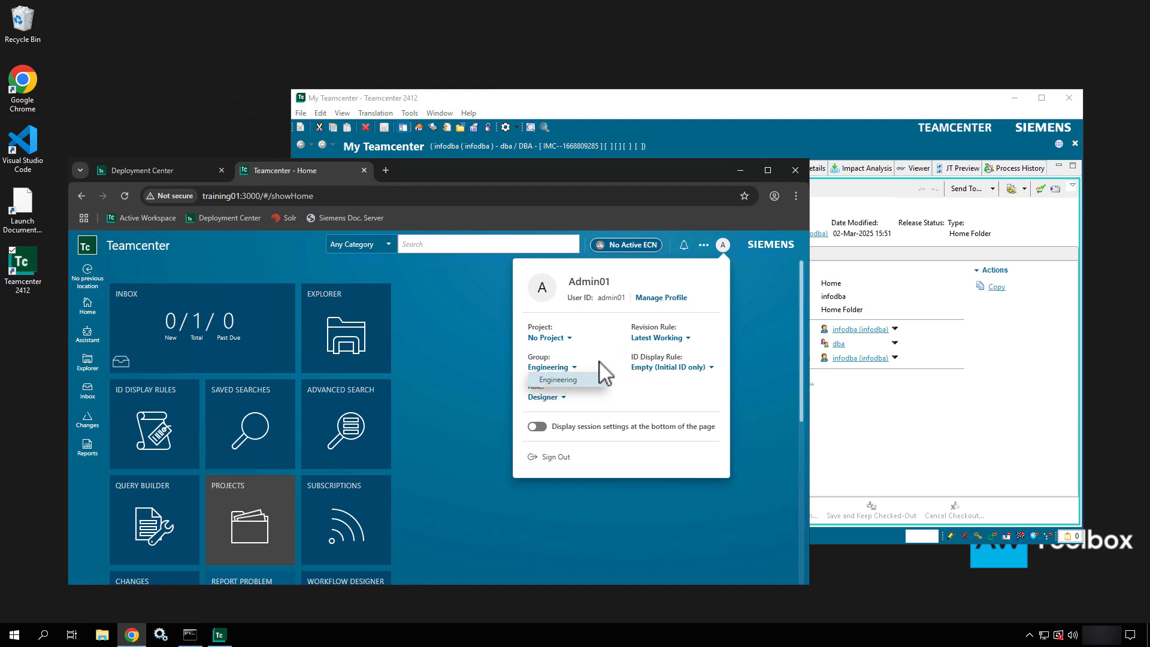
left_click(560, 464)
- Sign out and log back in with the administrator account and its password
left_click(560, 462)
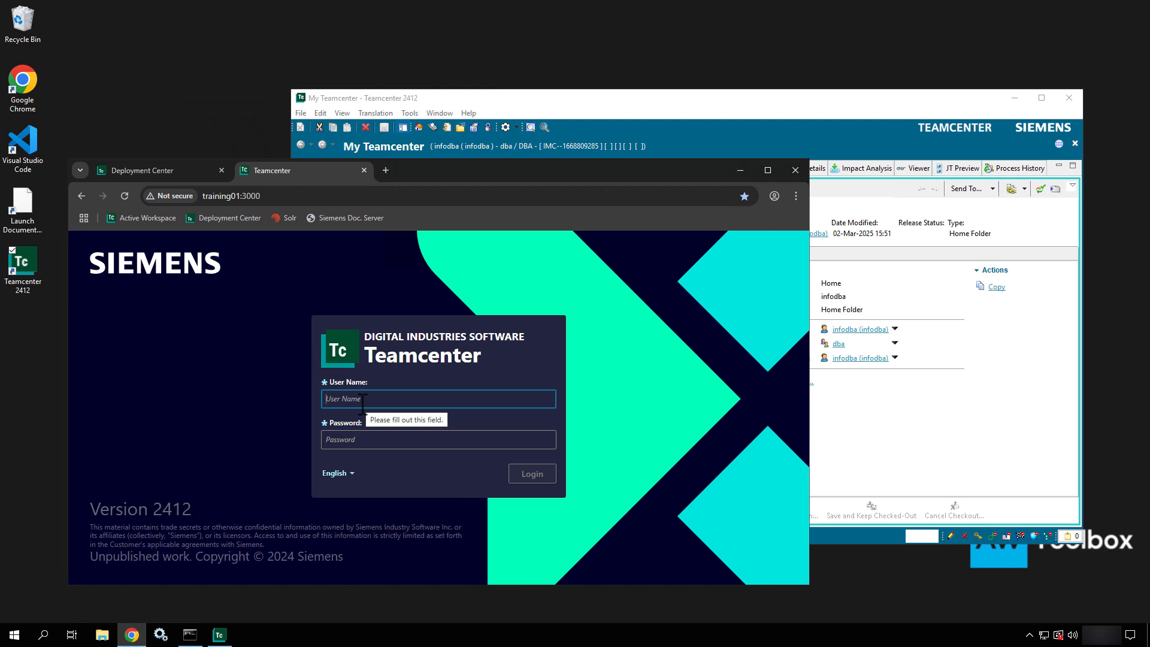
type("infodba")
key("Tab")
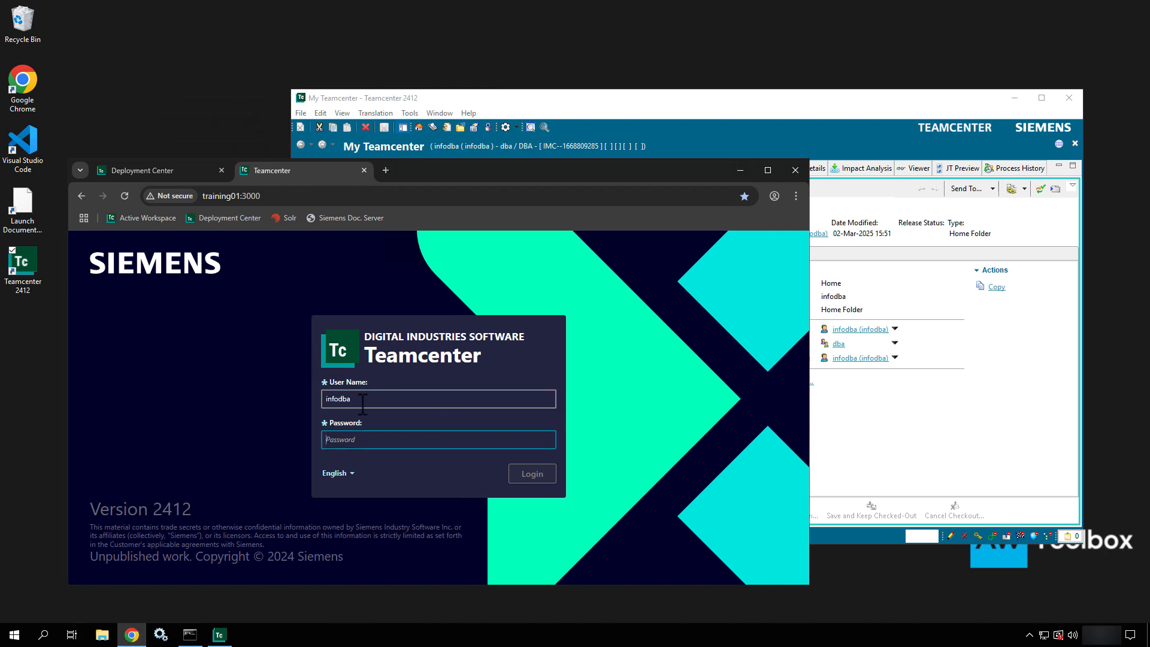
type("•nfodba")
key("Return")
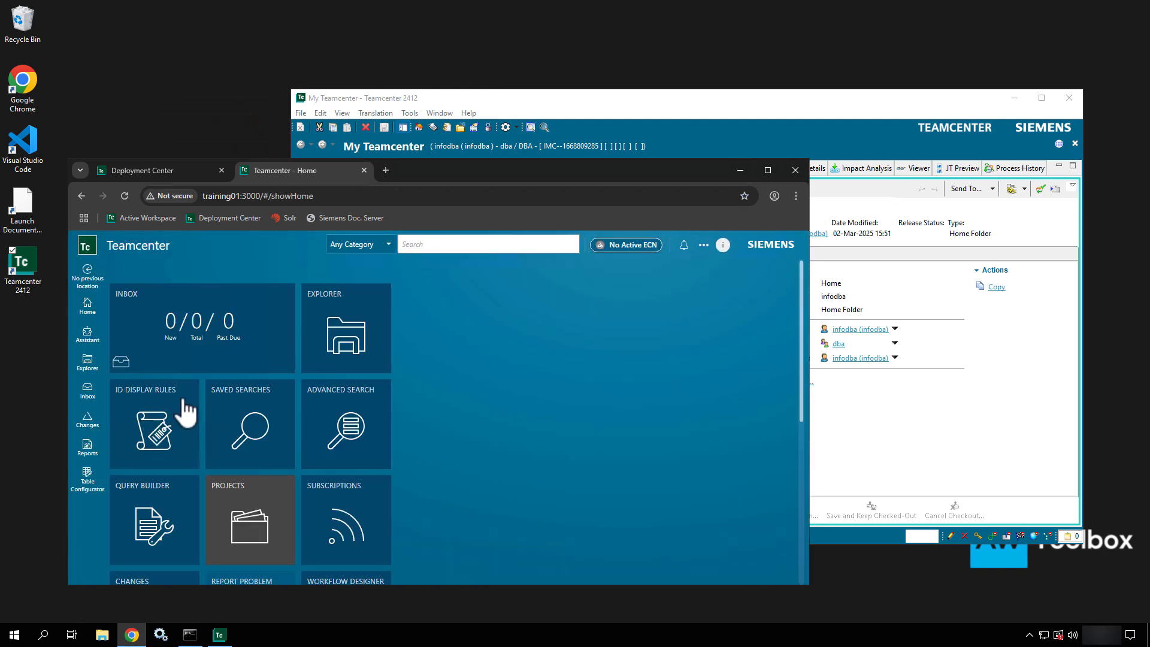
- Open the session settings and list the workspaces: Author, Active Admin, Active Architect
left_click(723, 244)
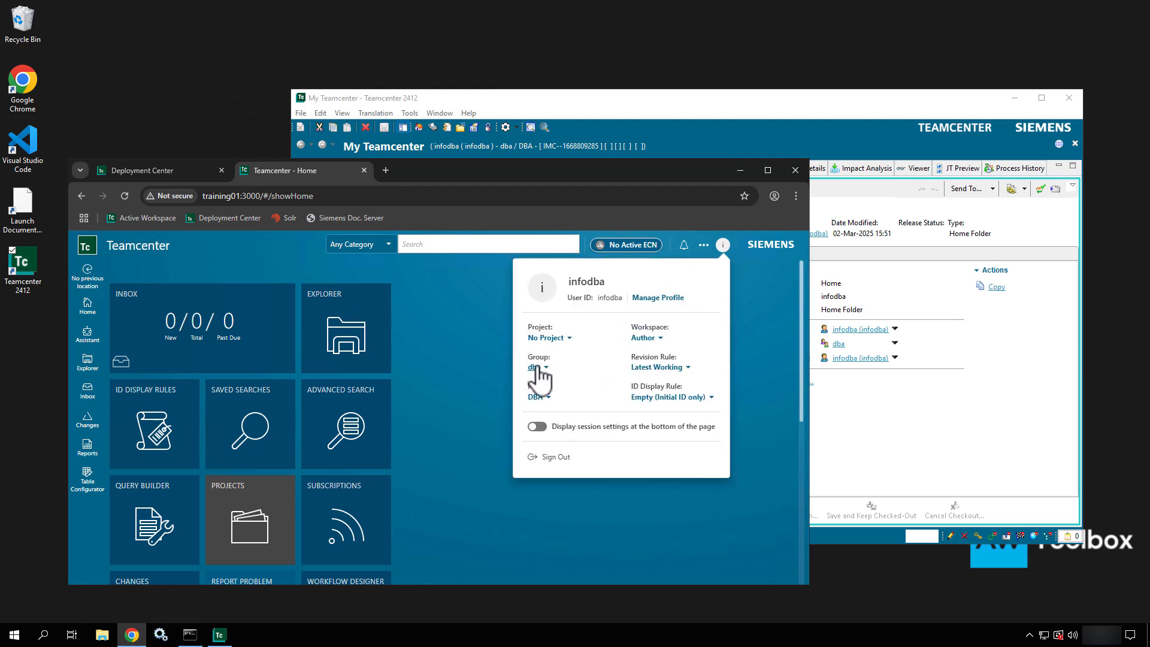
left_click(652, 339)
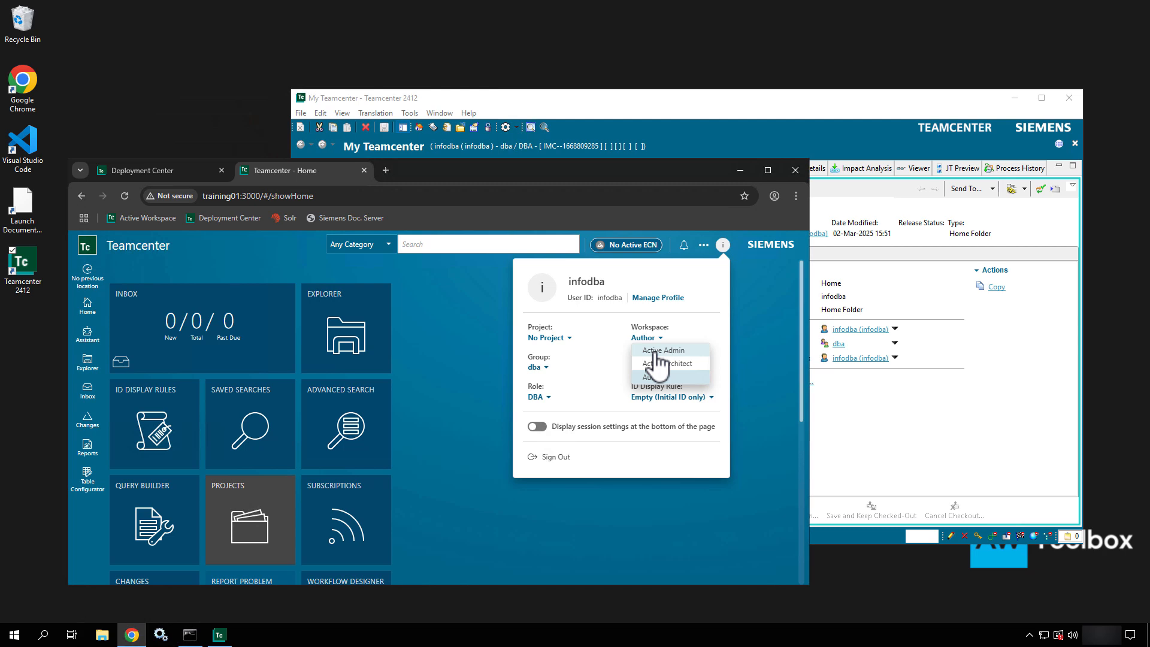
- Choose Active Admin as the workspace to load the admin tiles on Home
left_click(658, 353)
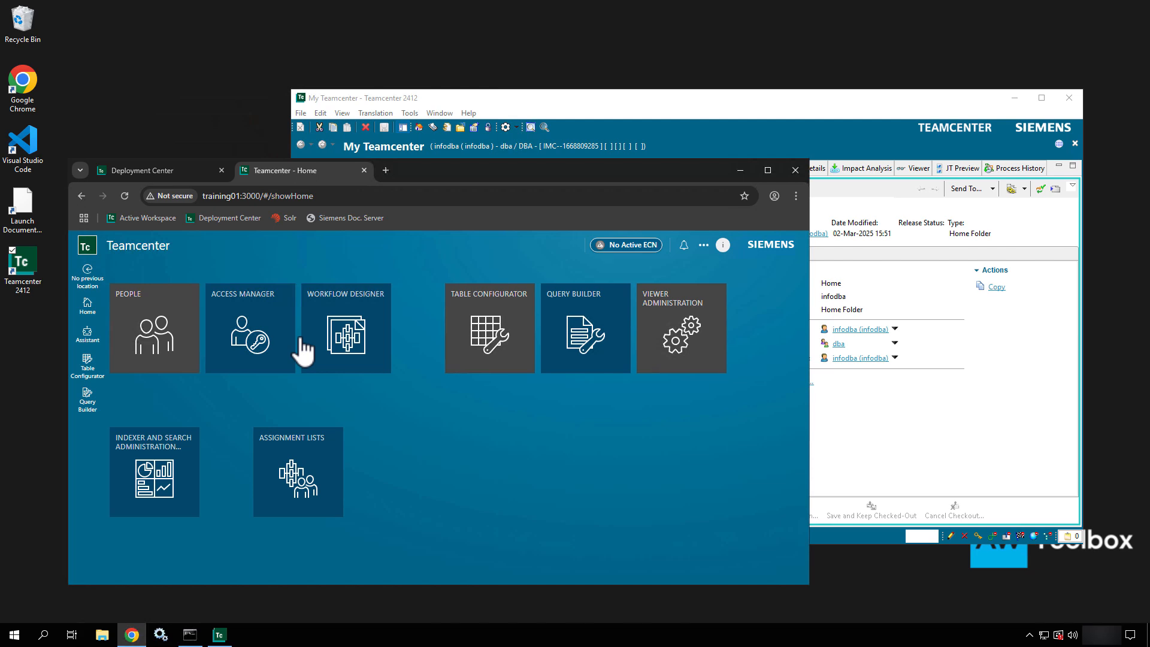
- Open People administration and filter the organization tree by 'Admin'
left_click(160, 345)
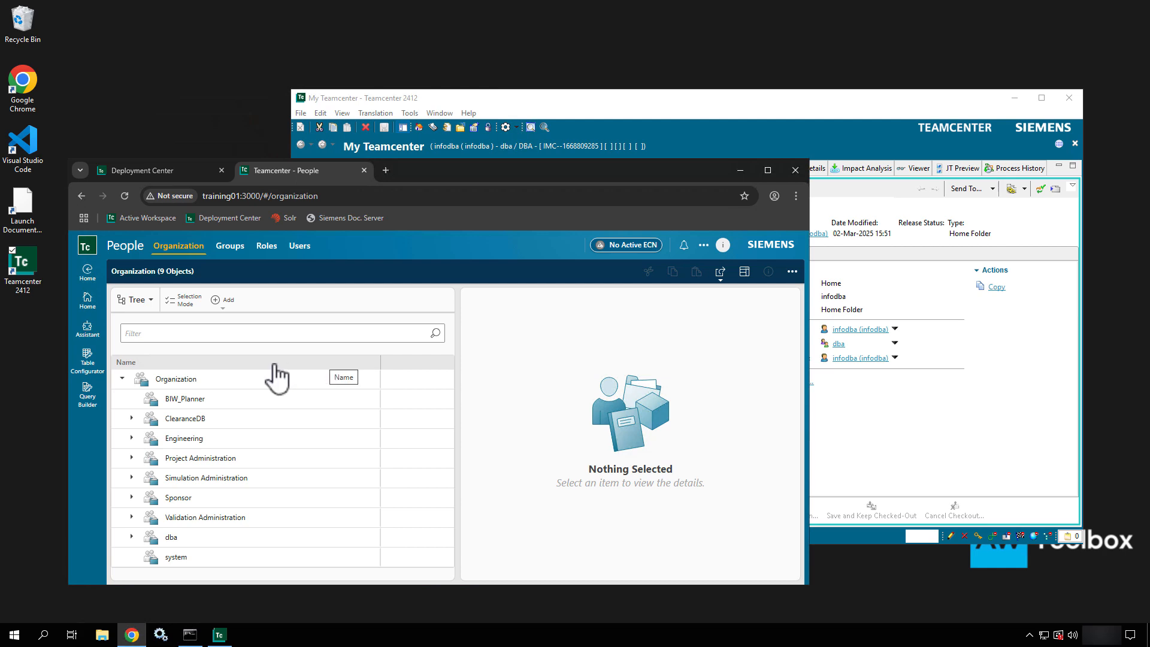
left_click(262, 333)
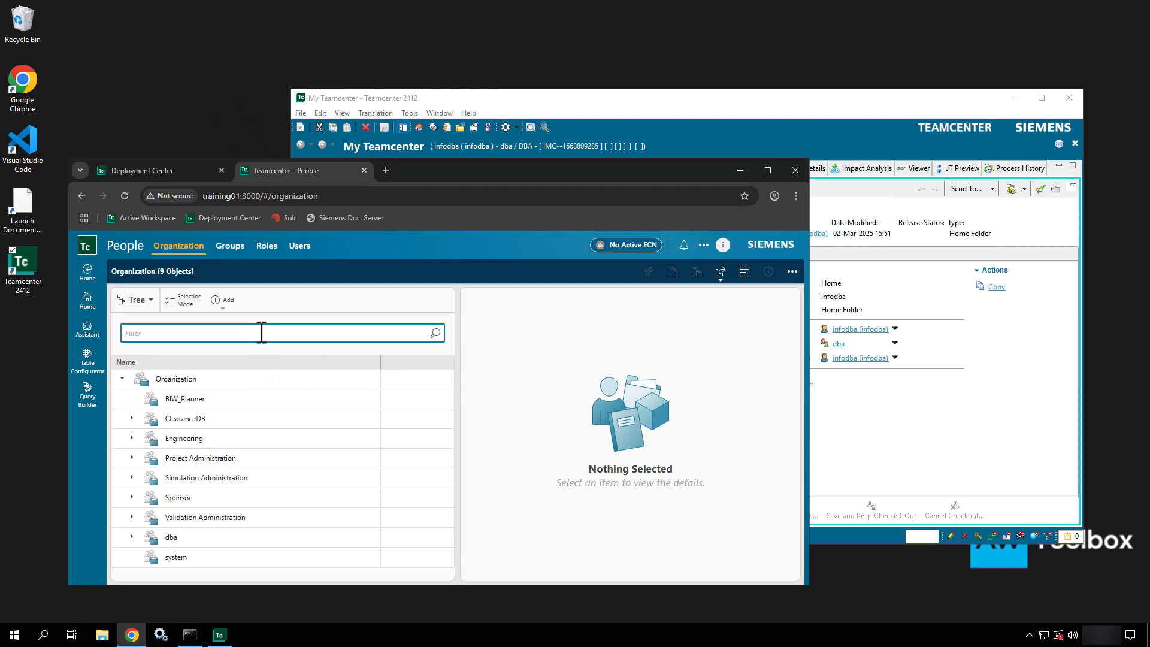
type("Admin")
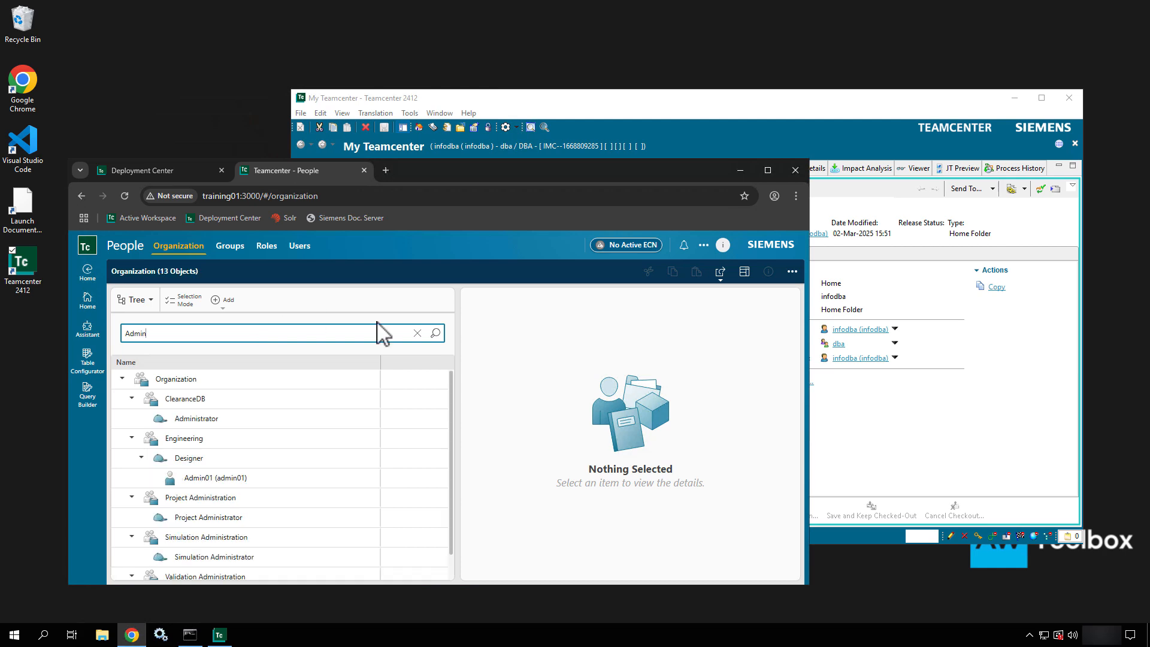
left_click(436, 333)
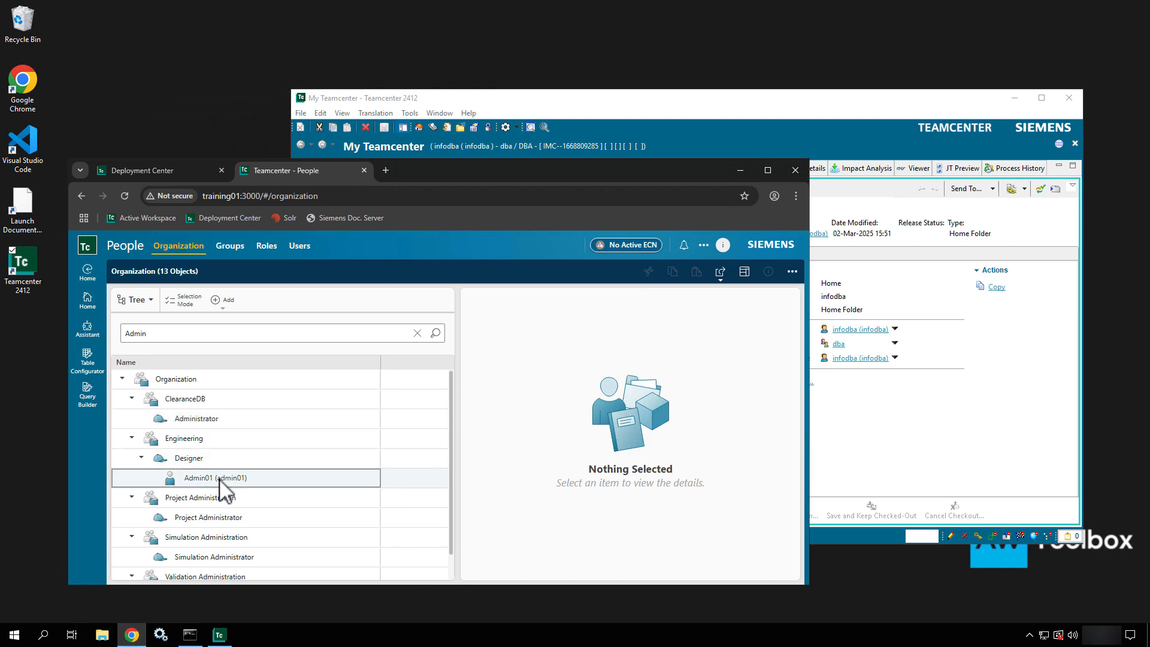
scroll(225, 482, "down", 1)
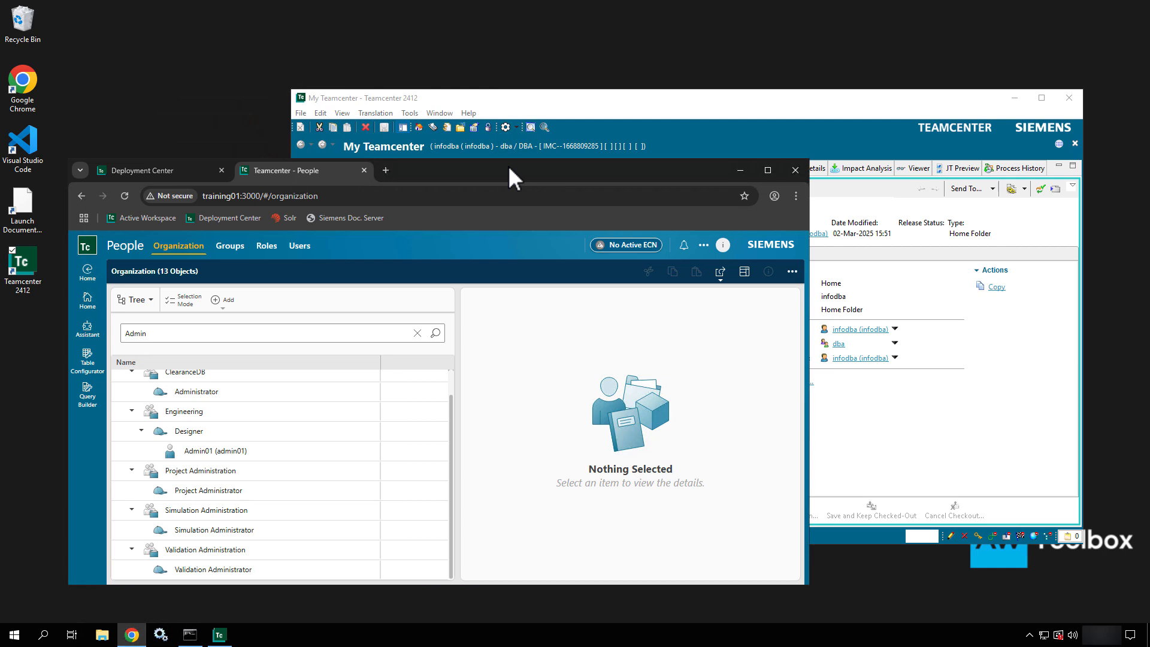
- Clear the Admin filter and reload the tree to show all 9 groups
left_click_drag(508, 165, 516, 112)
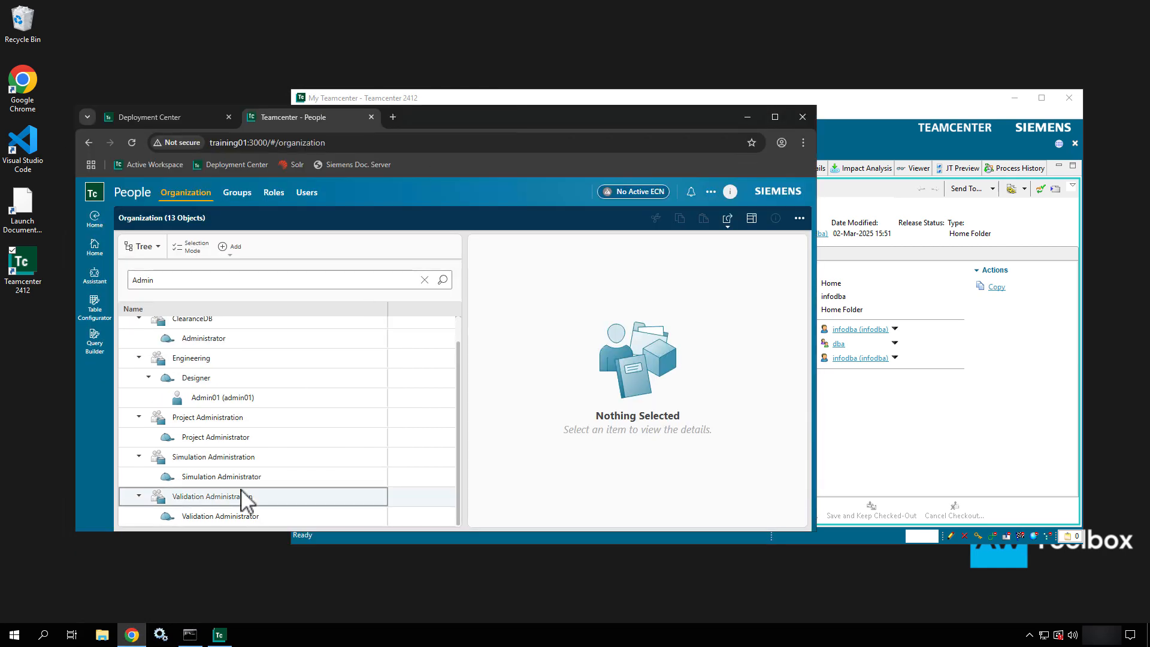
double_click(216, 280)
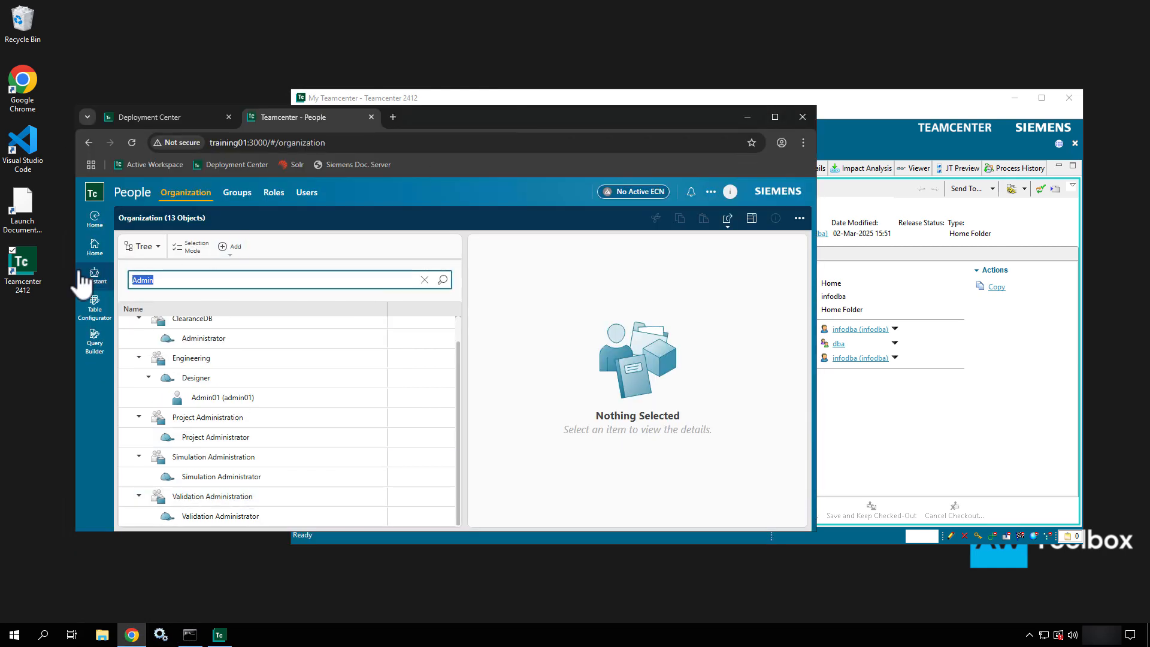
left_click(425, 280)
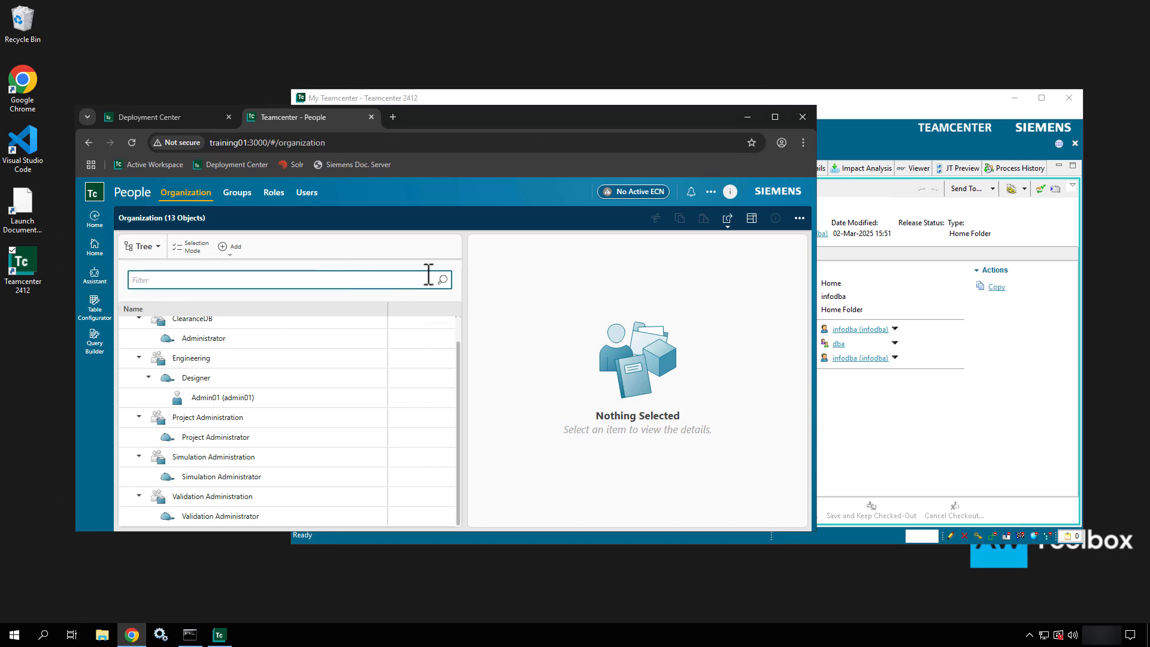
left_click(444, 283)
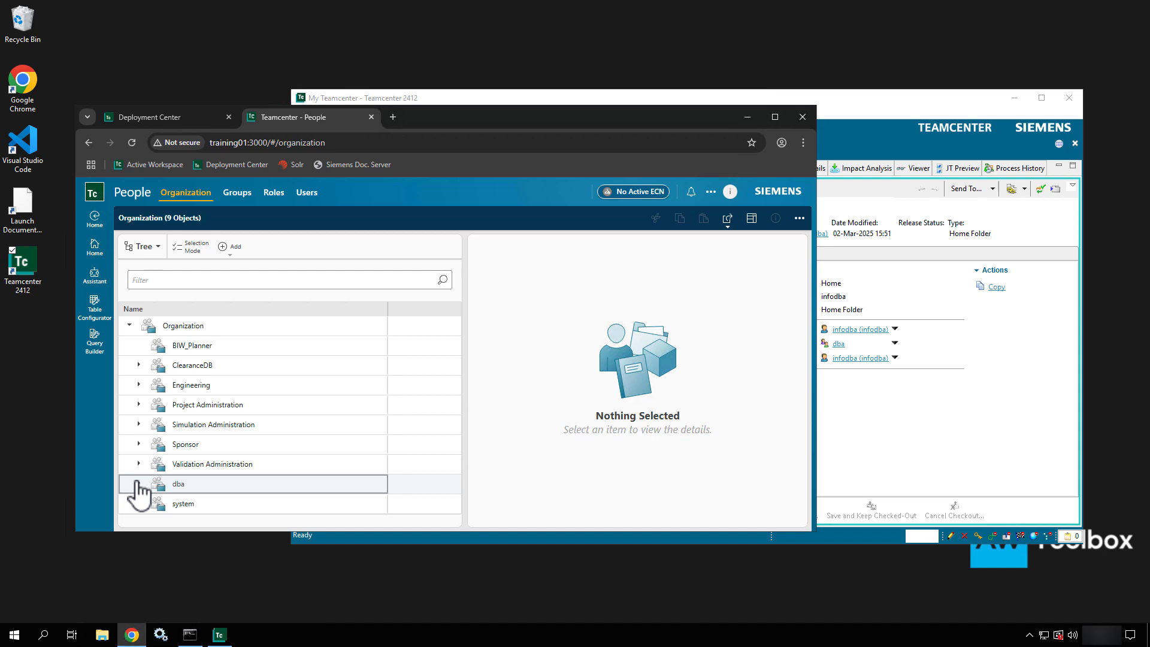
- Search for the existing user and add it to the DBA role of the dba group
left_click(138, 484)
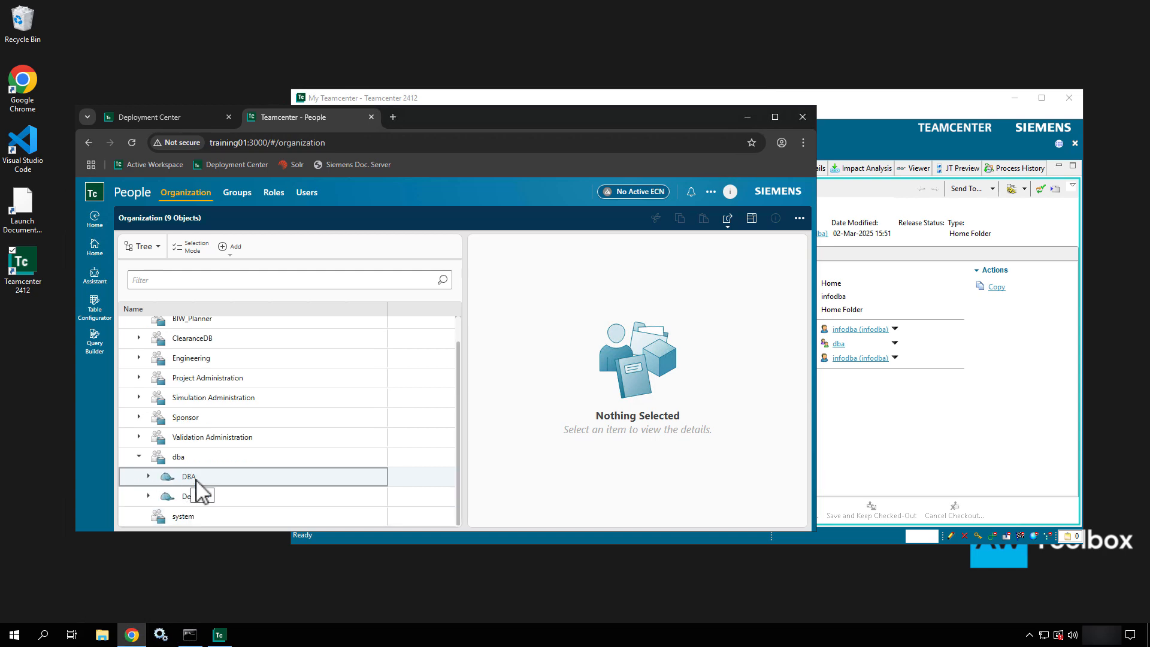
left_click(198, 479)
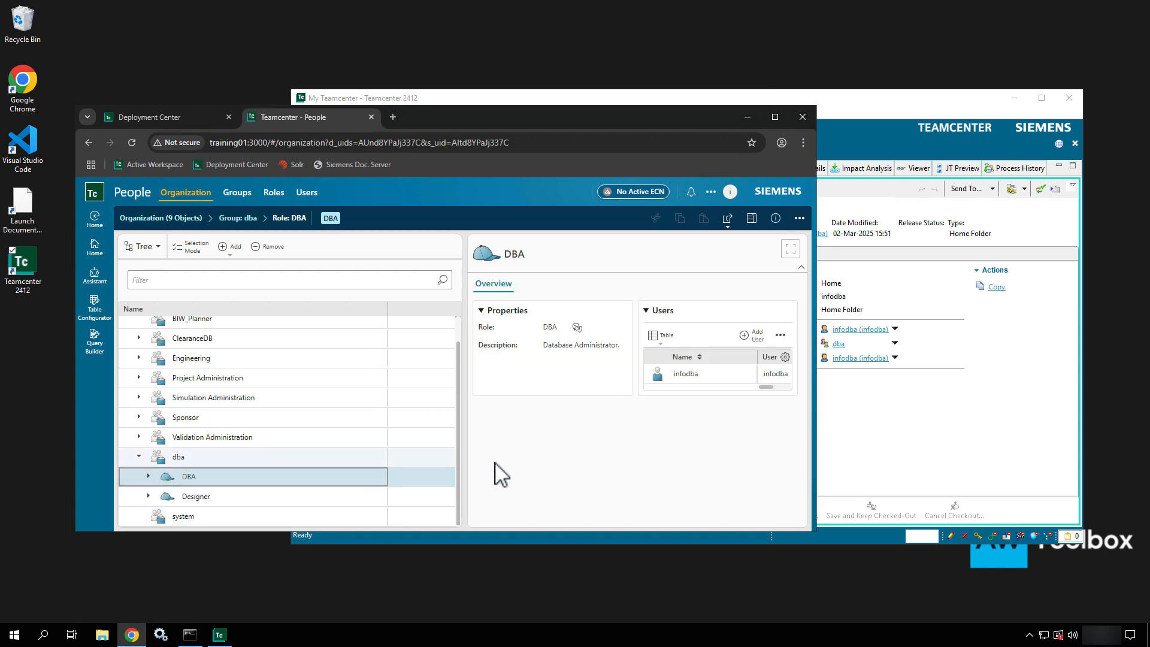
left_click(749, 337)
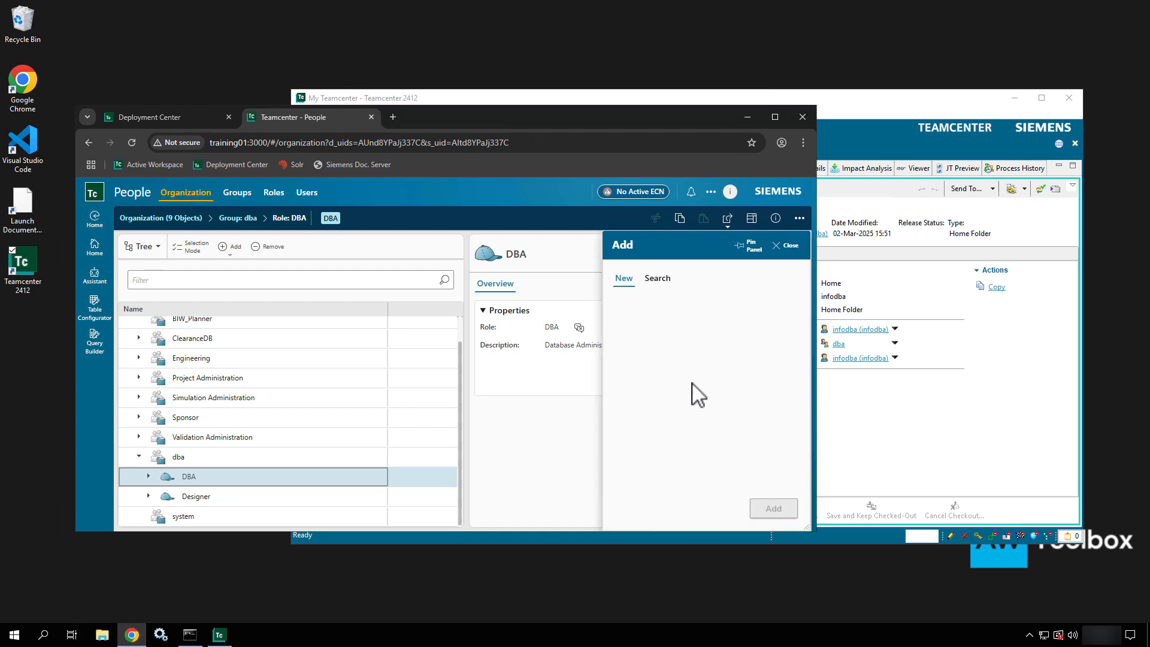
left_click(664, 280)
left_click(650, 307)
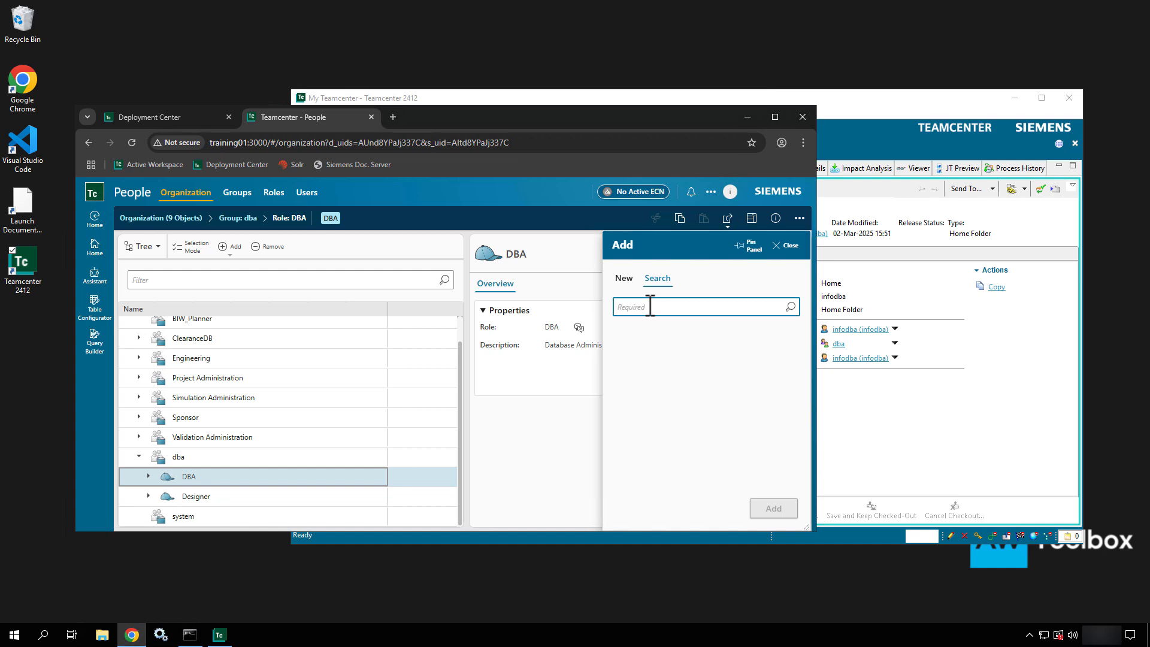
type("Admin01")
key("Return")
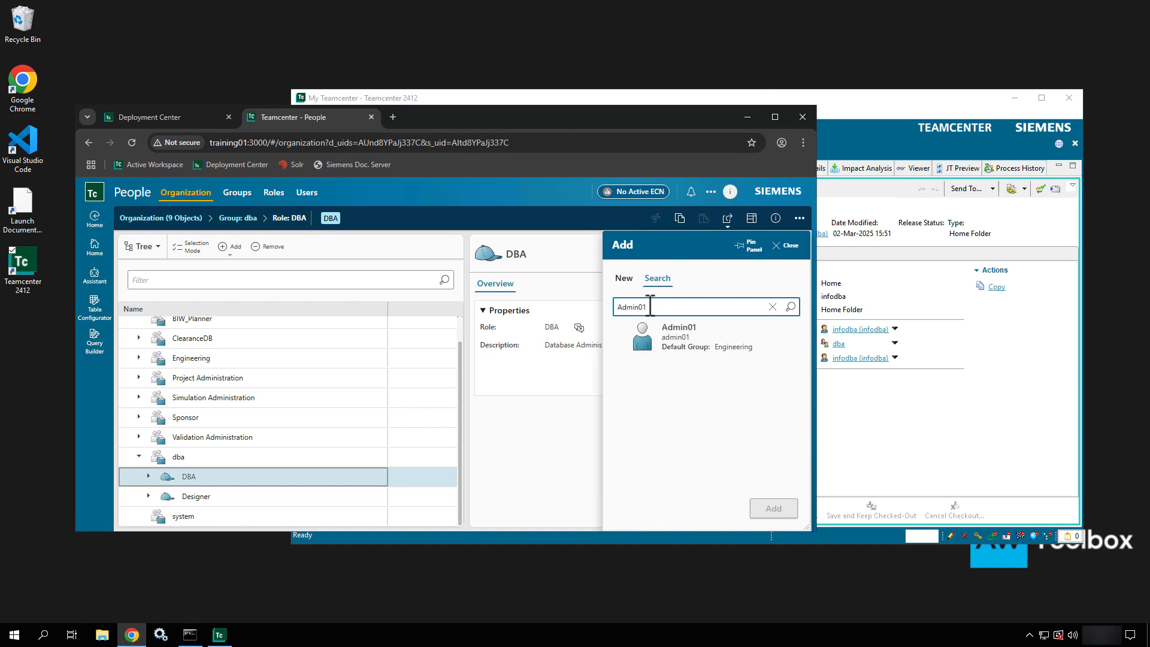
left_click(659, 339)
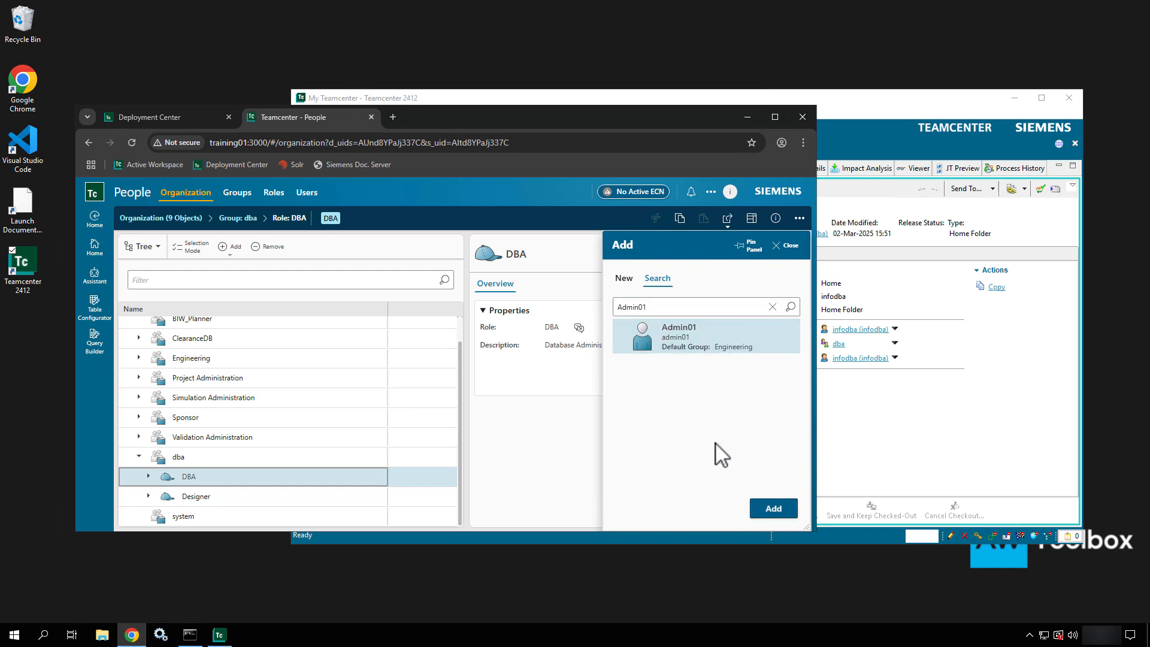
left_click(774, 512)
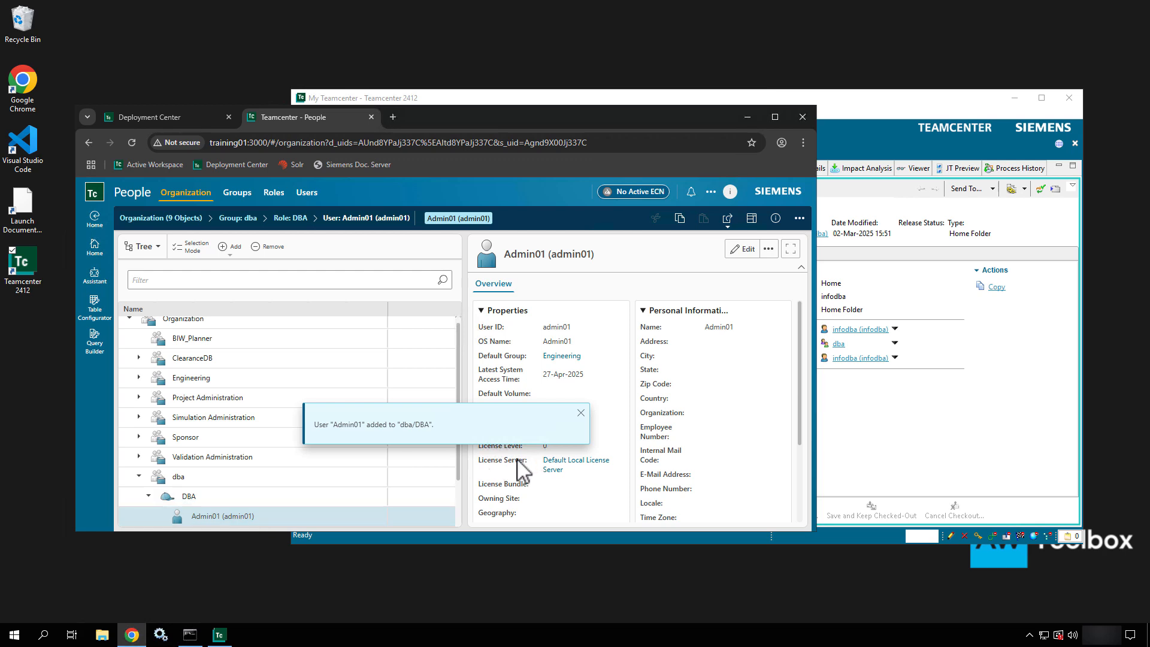
left_click(580, 413)
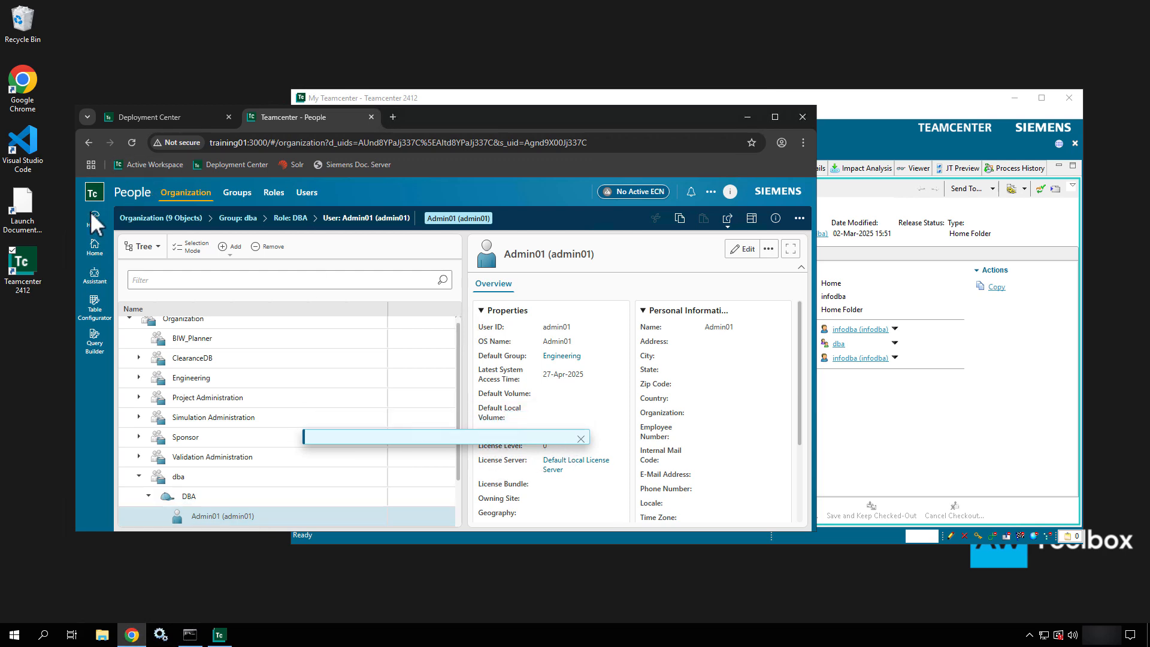
- Sign out from the header profile popup to return to the login page
left_click(729, 192)
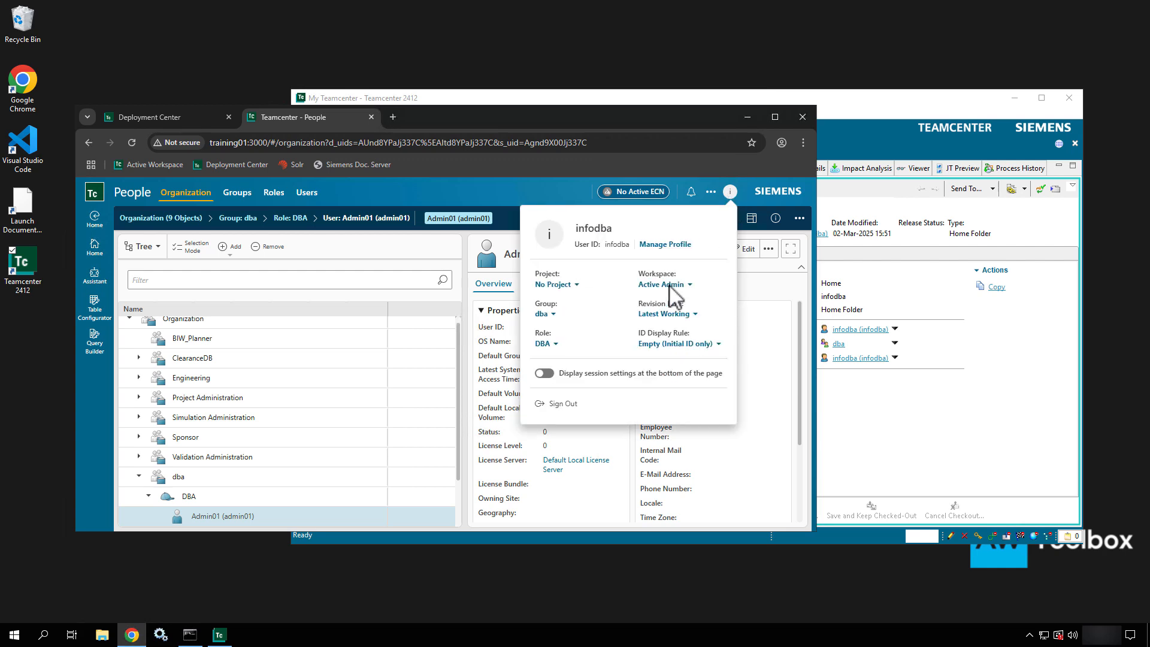
left_click(557, 410)
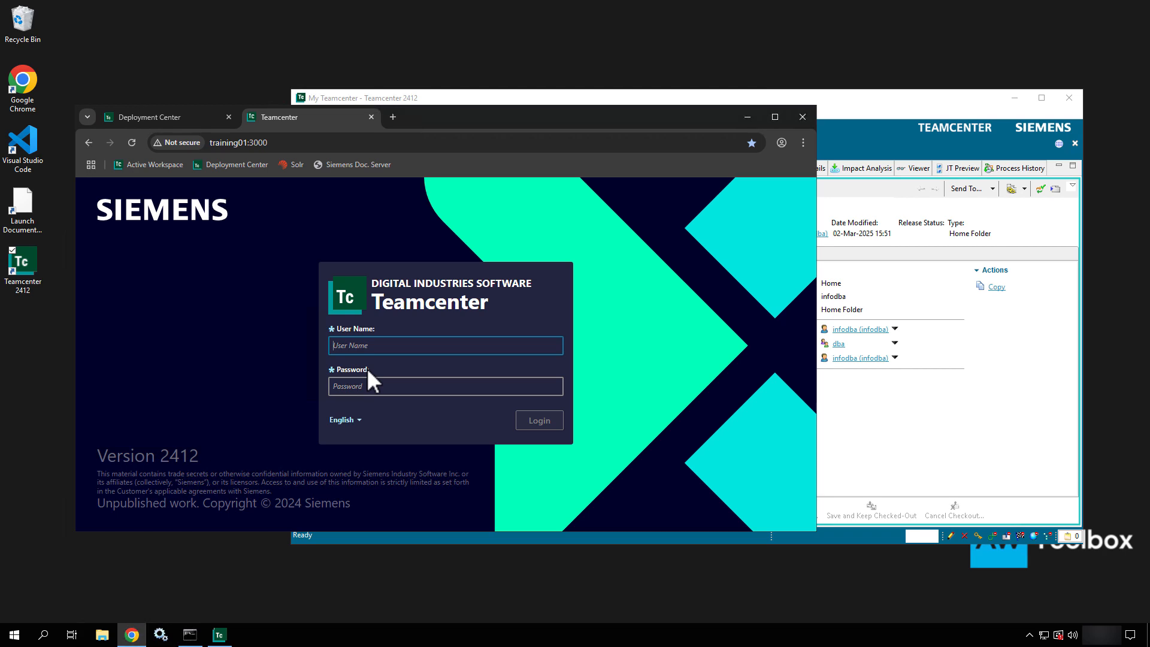
- Log in as the new DBA member with its password, reaching a Home page with a 0/1/0 inbox
type("Admin01")
key("Tab")
type("••••••")
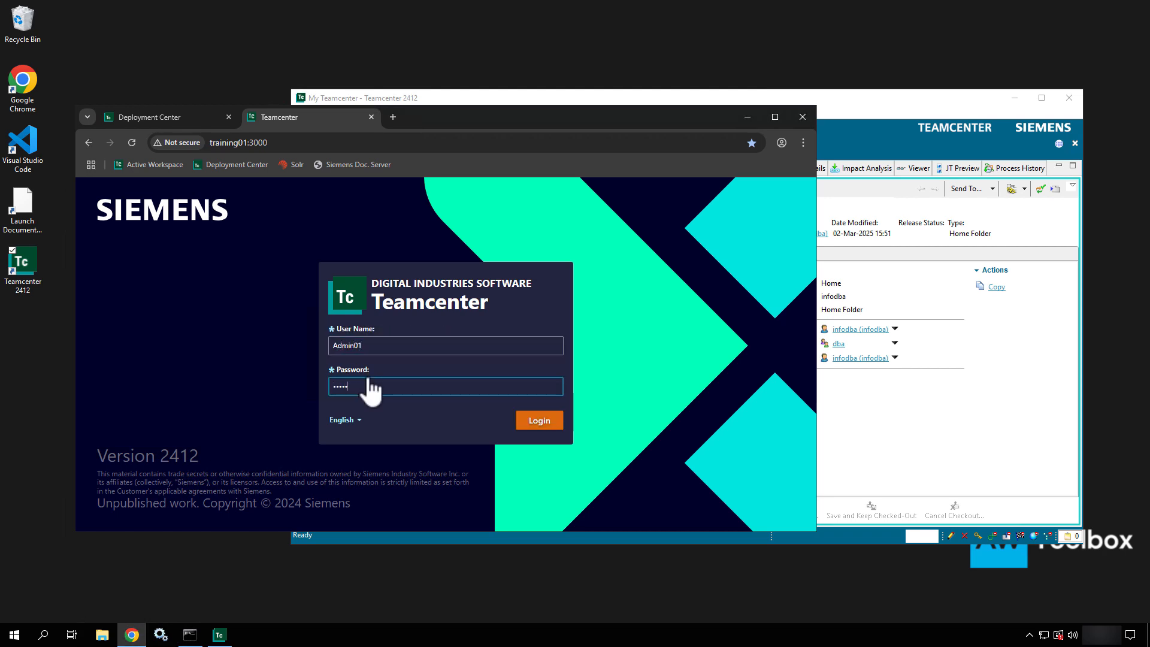
key("Return")
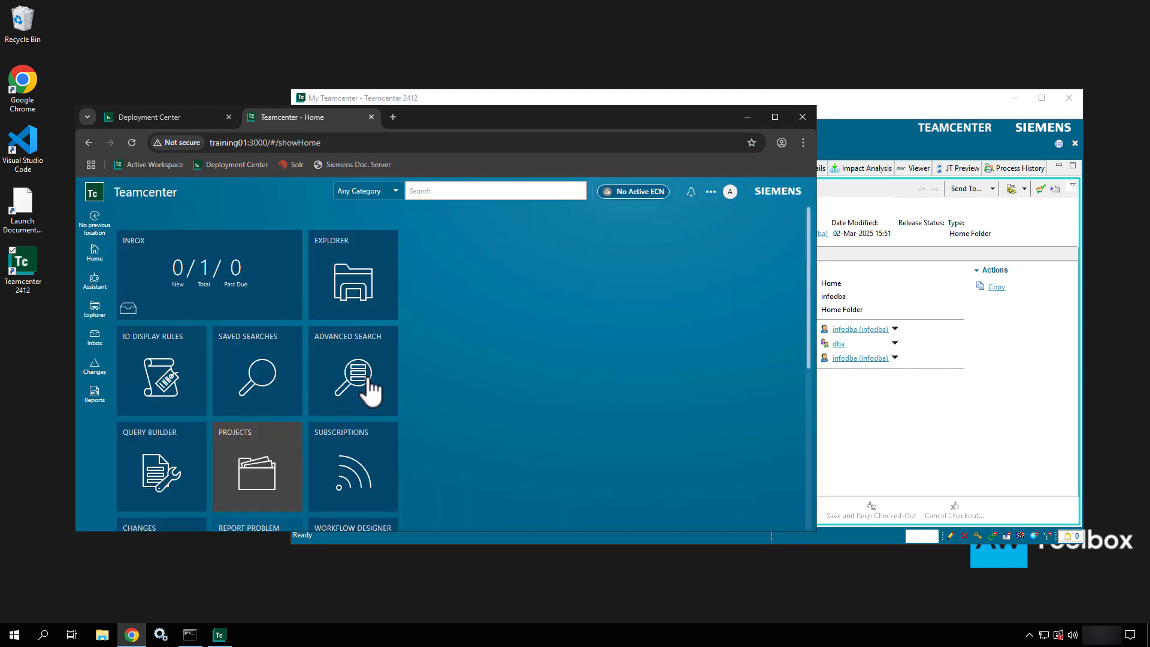
scroll(490, 409, "down", 5)
scroll(490, 409, "up", 4)
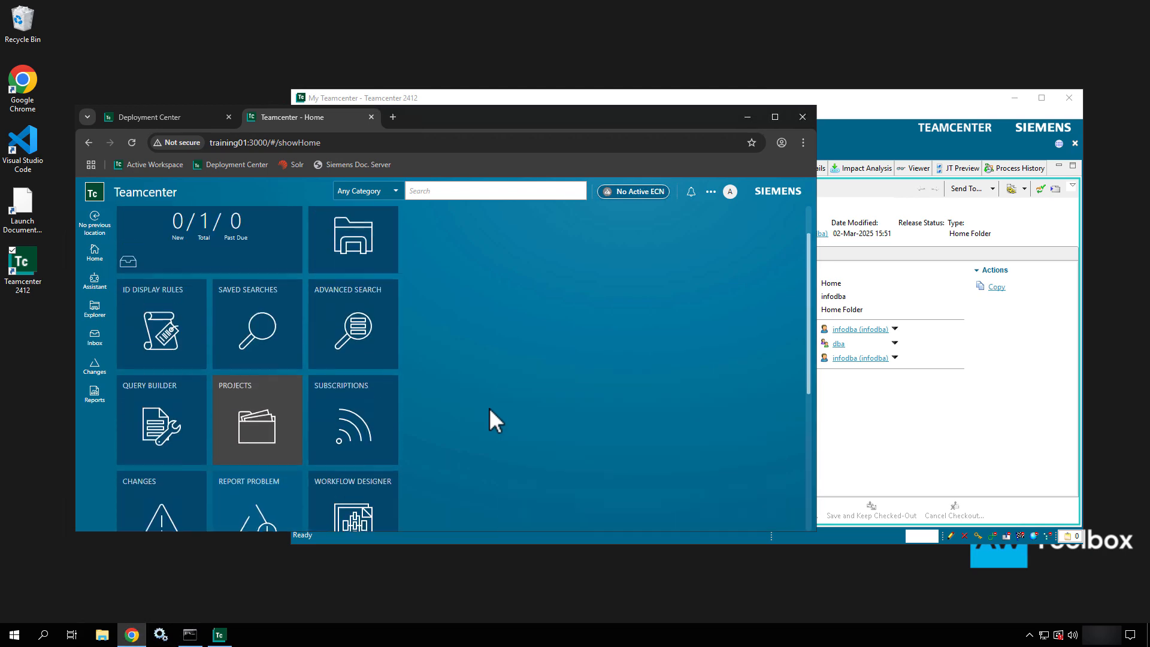
- Switch the session group to dba from the profile panel
left_click(730, 192)
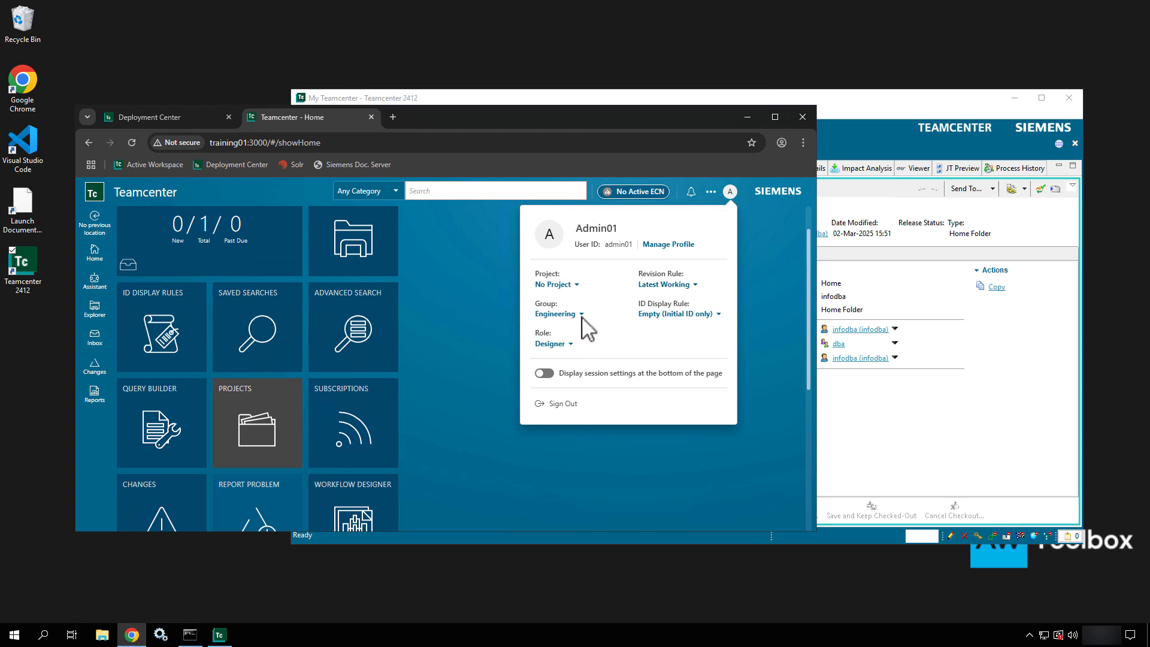
left_click(559, 316)
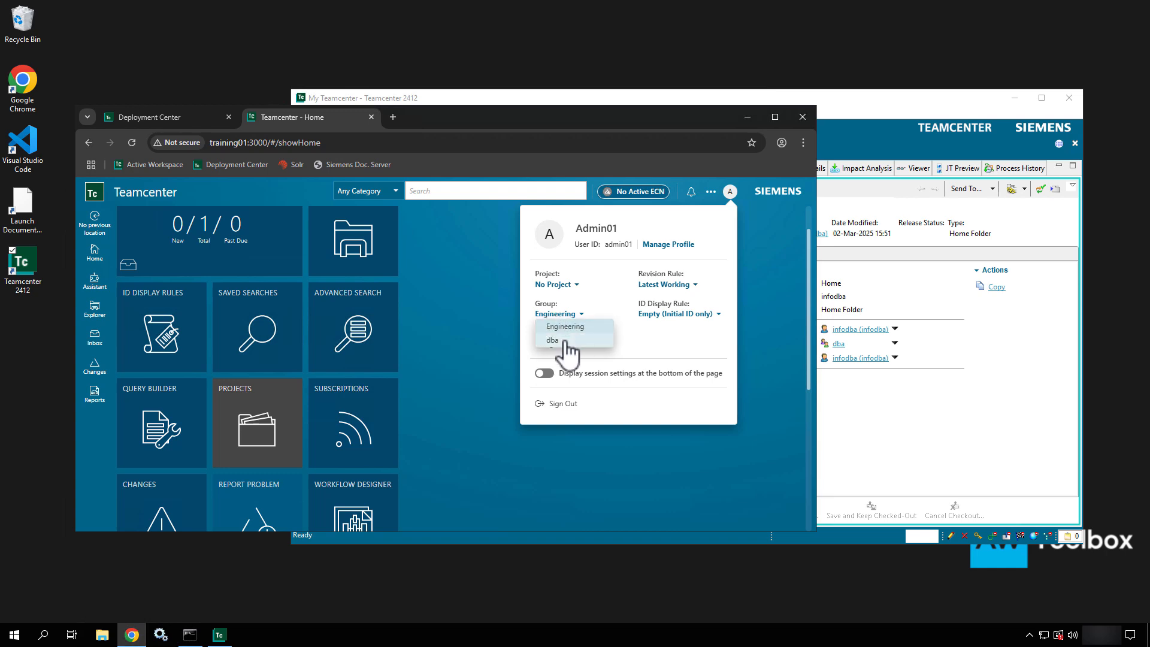
left_click(564, 342)
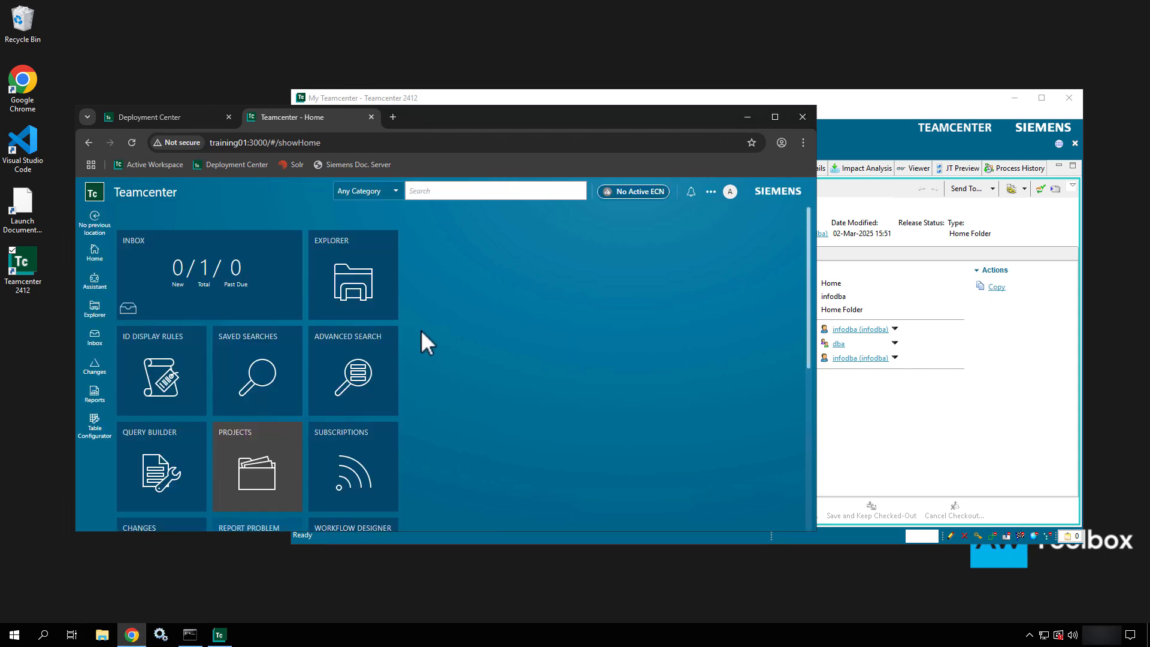
- Change the session workspace to Active Admin
left_click(731, 193)
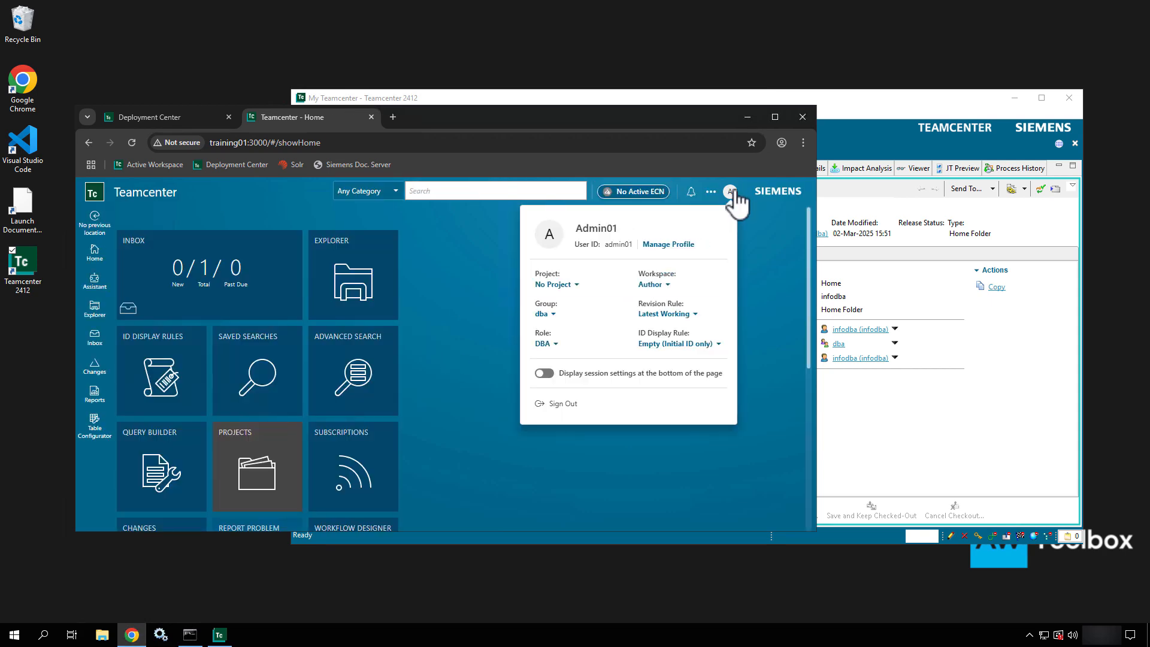
left_click(662, 286)
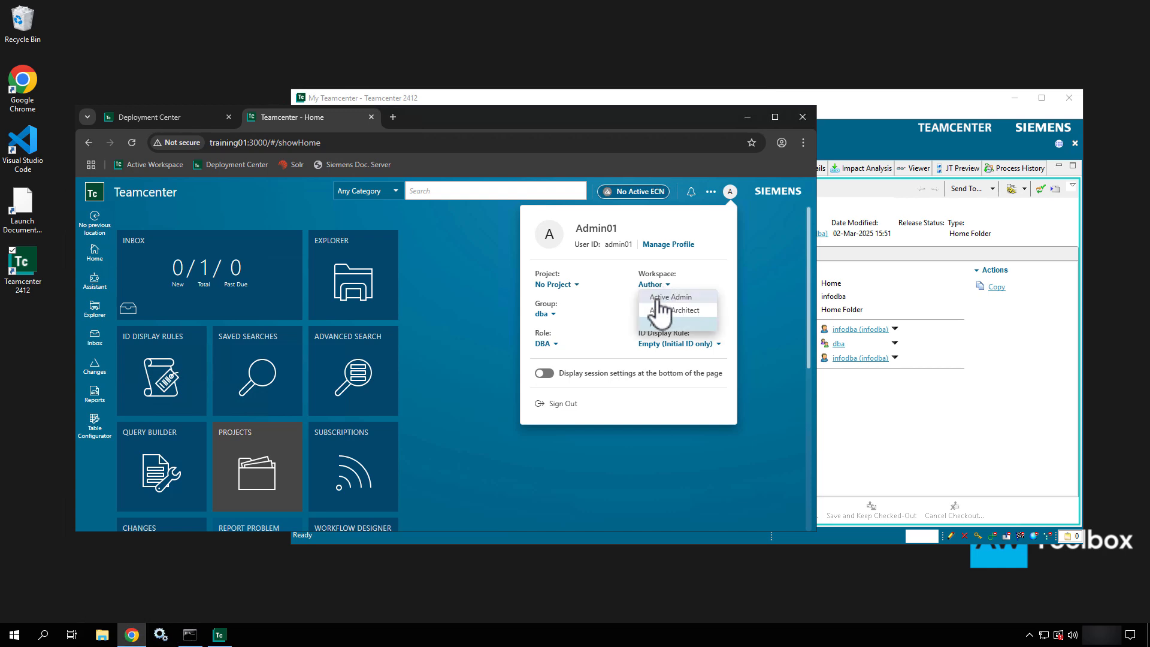
left_click(658, 298)
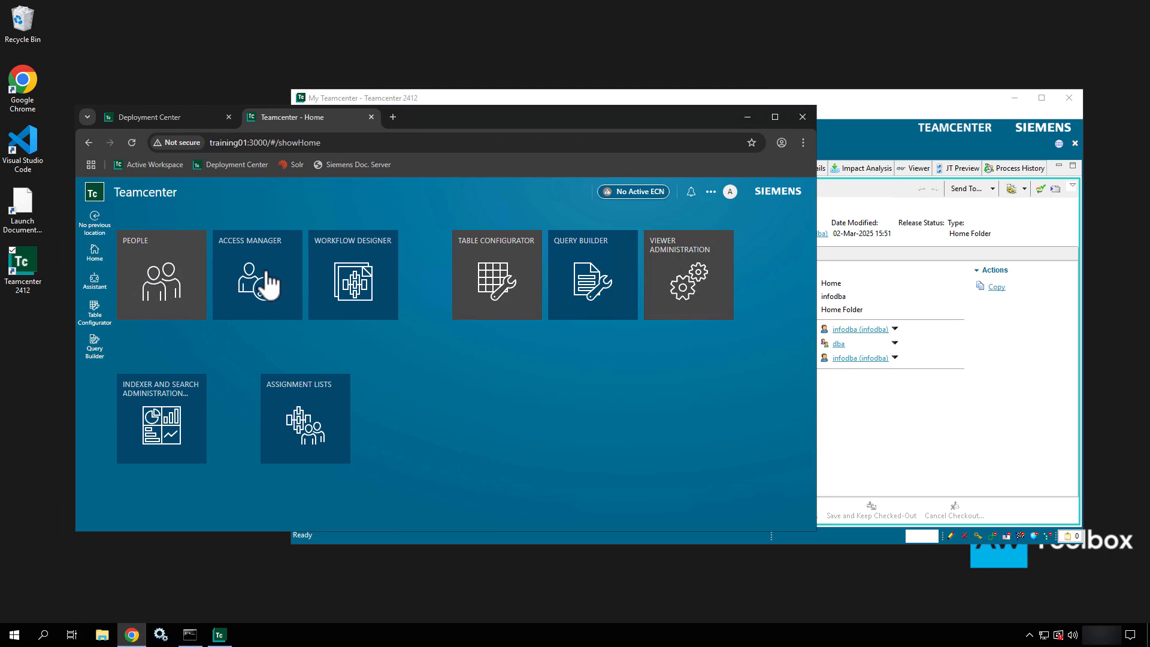
left_click(266, 274)
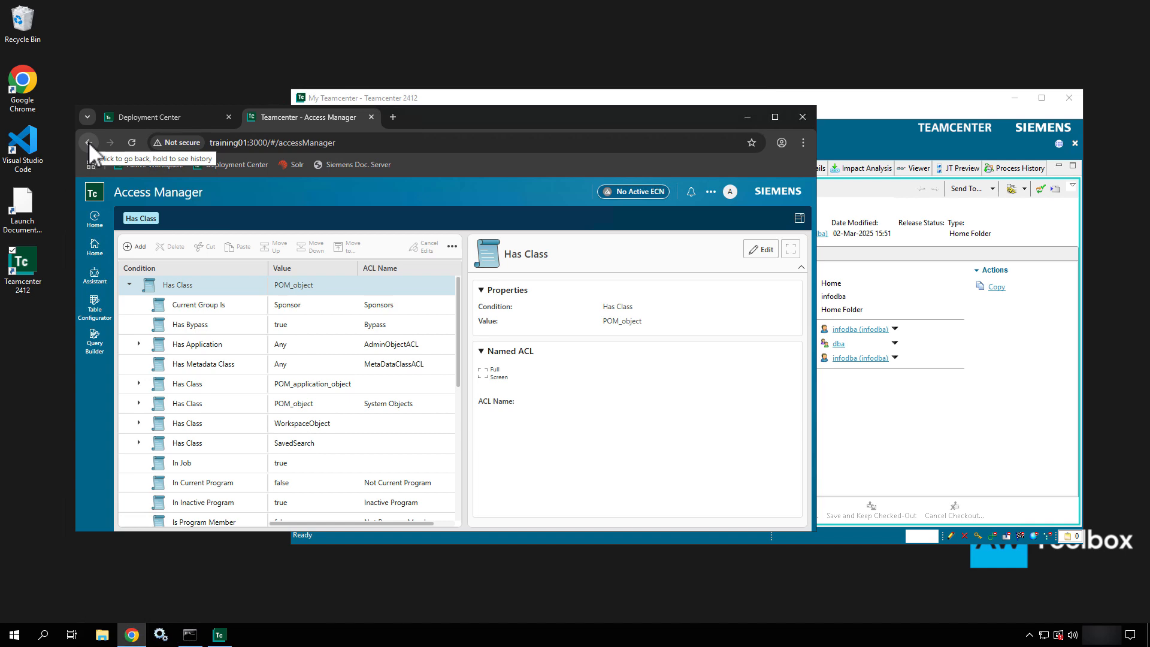
left_click(88, 142)
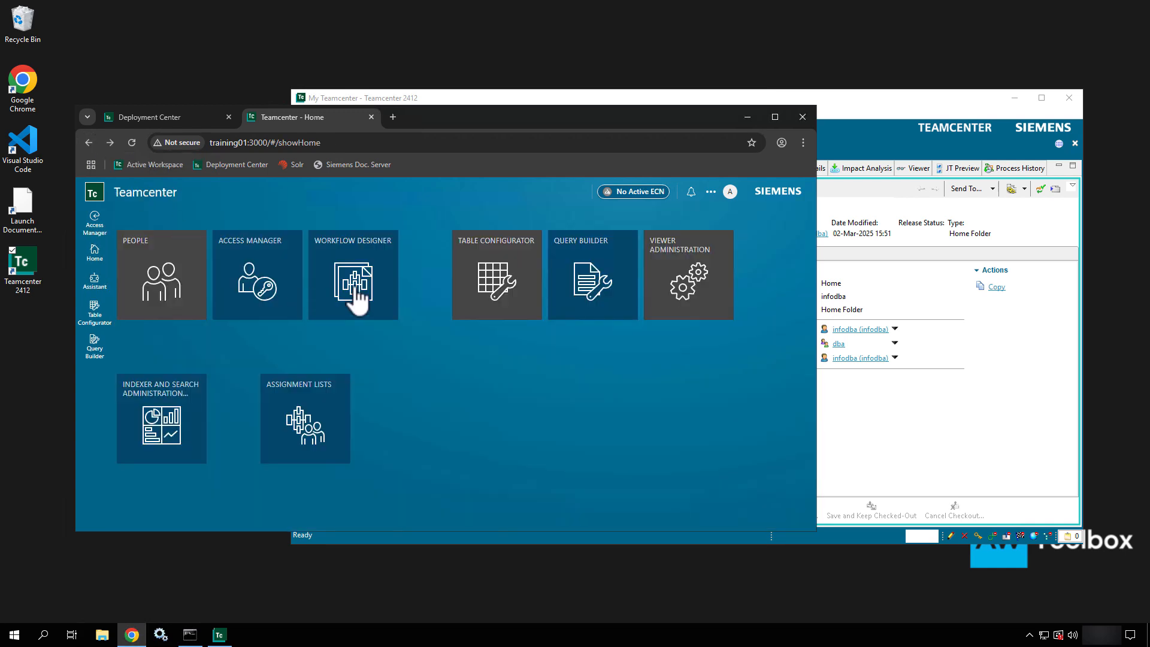
left_click(368, 289)
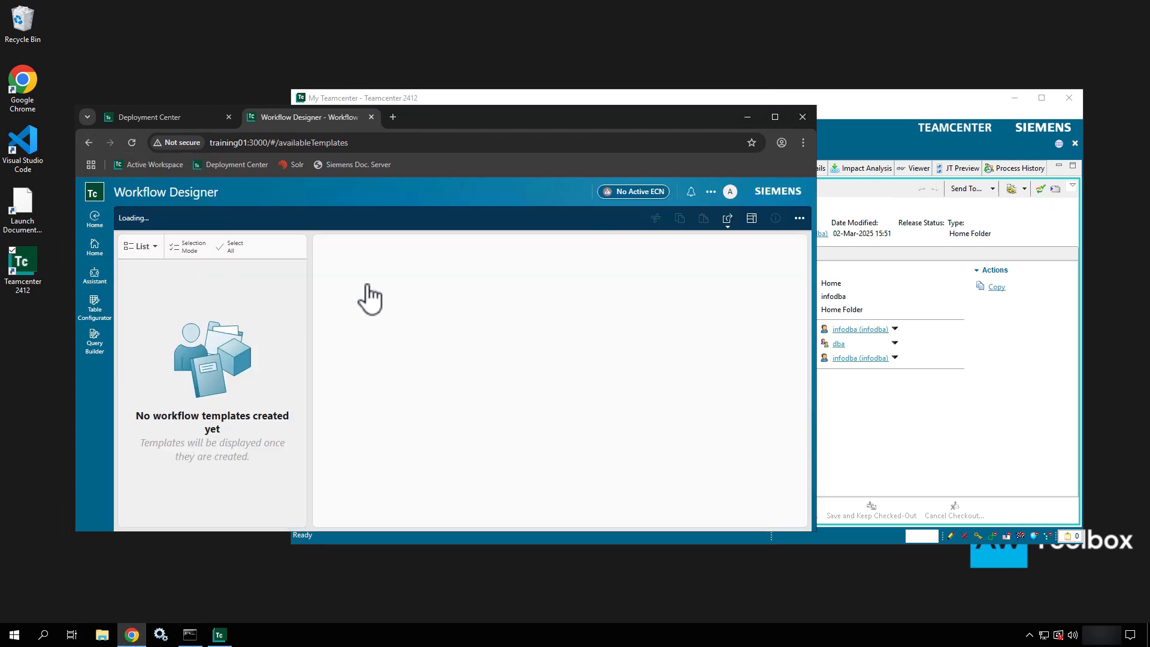
left_click(90, 143)
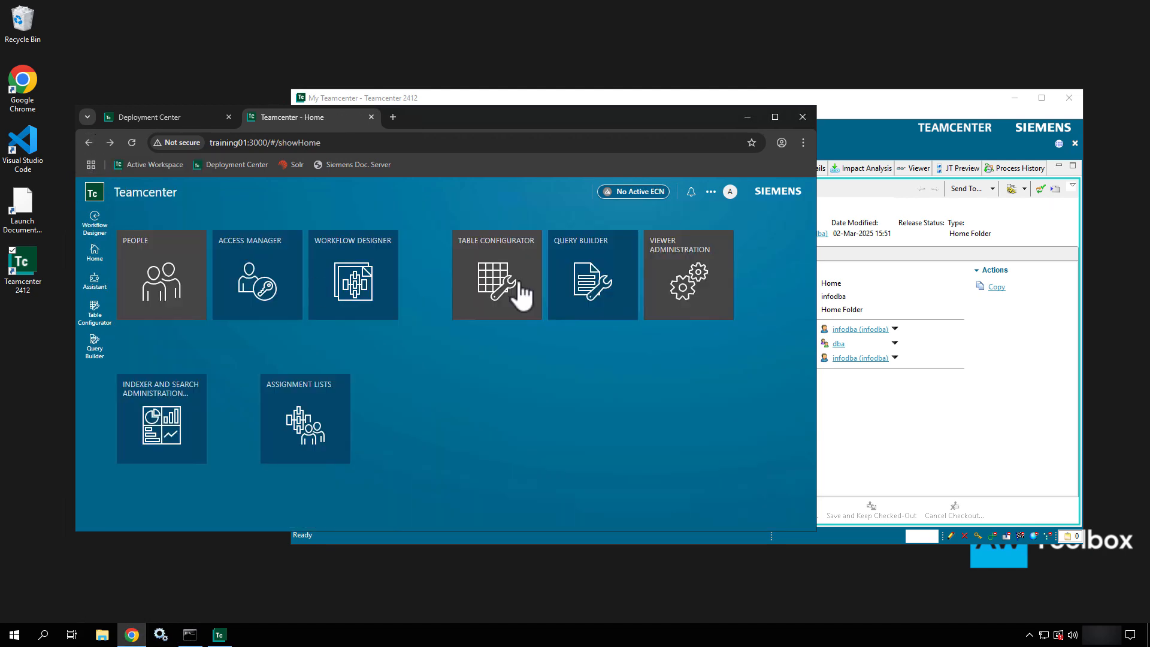
left_click(520, 294)
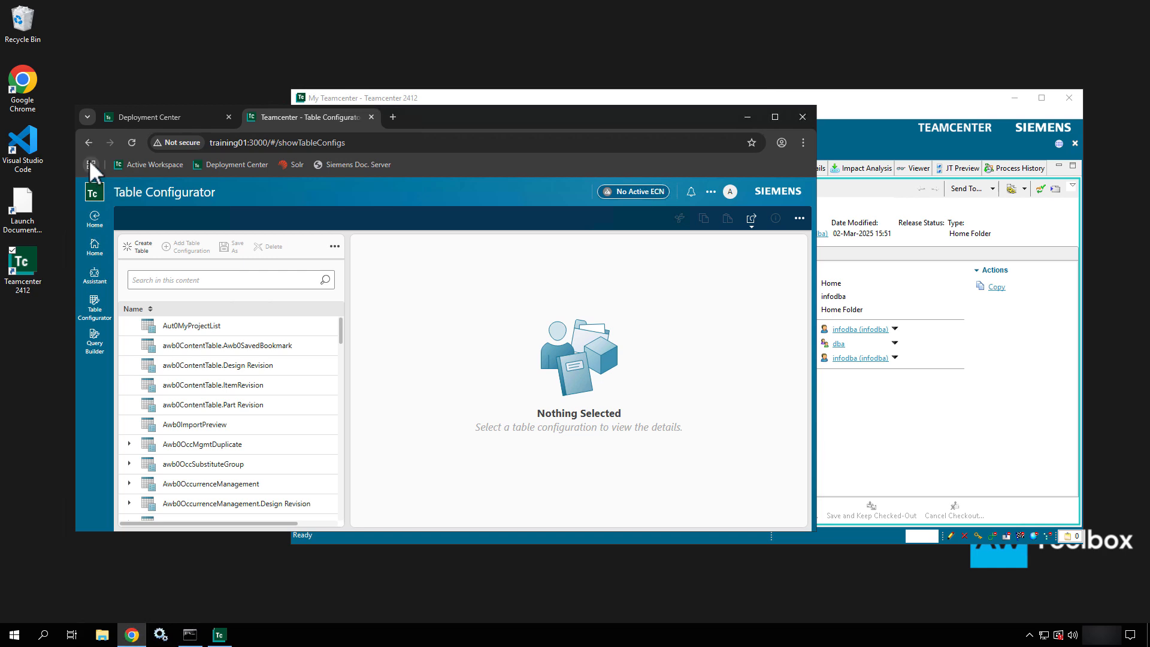
left_click(89, 144)
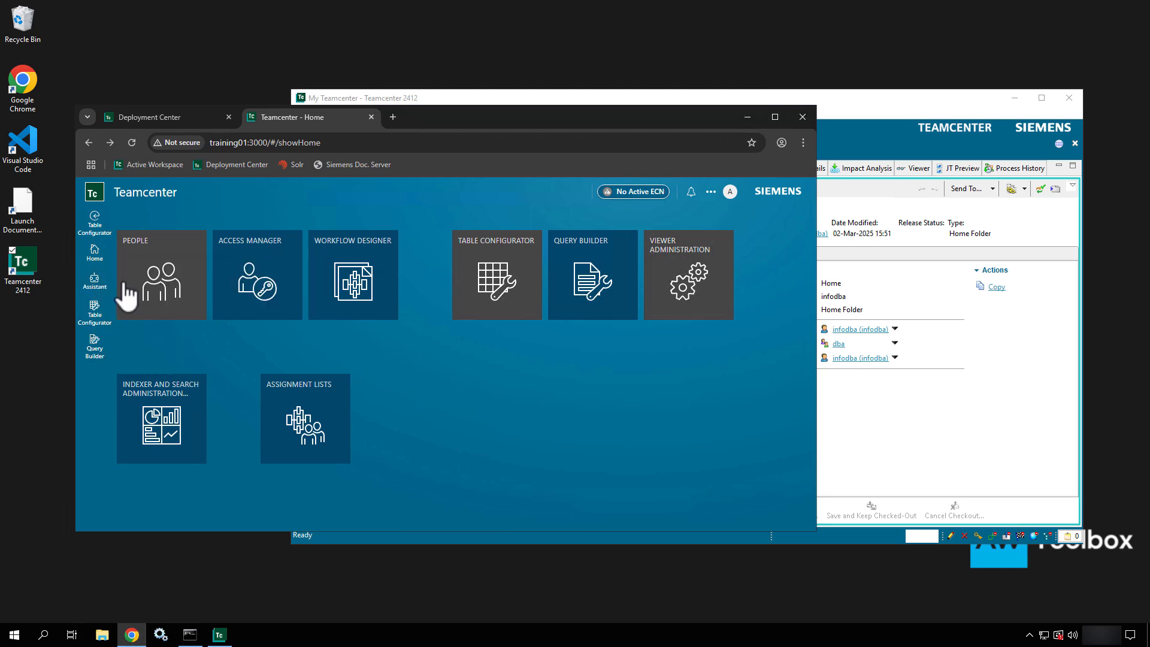
- Select the Author workspace in the profile panel's Workspace list
left_click(730, 192)
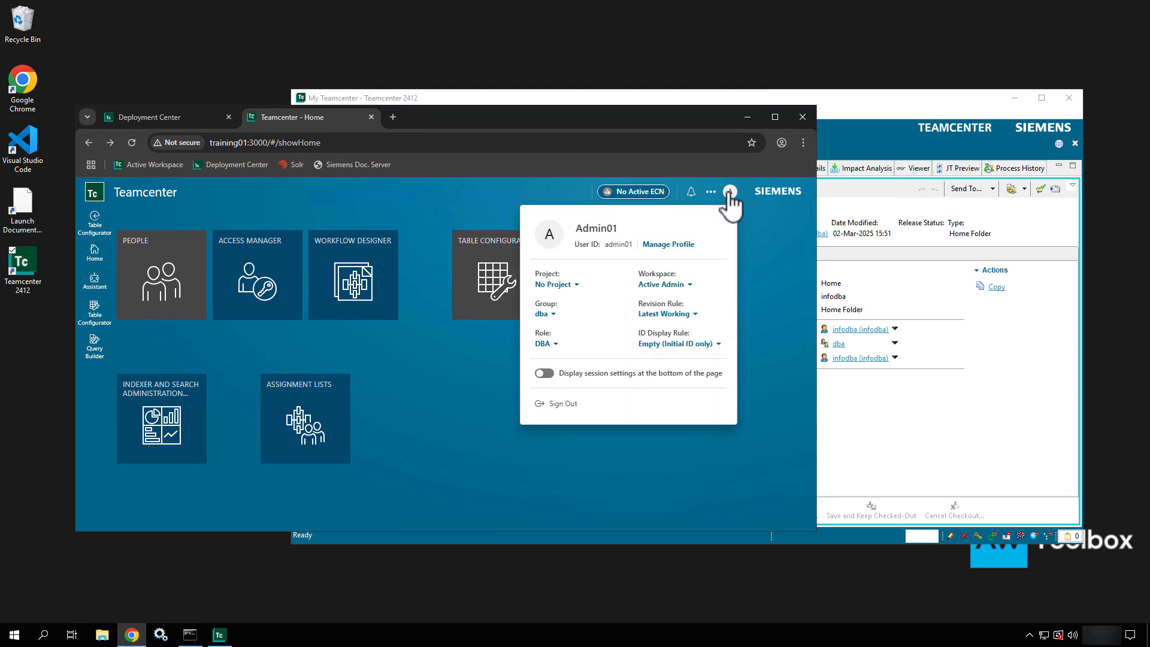
left_click(684, 287)
left_click(665, 302)
left_click(663, 285)
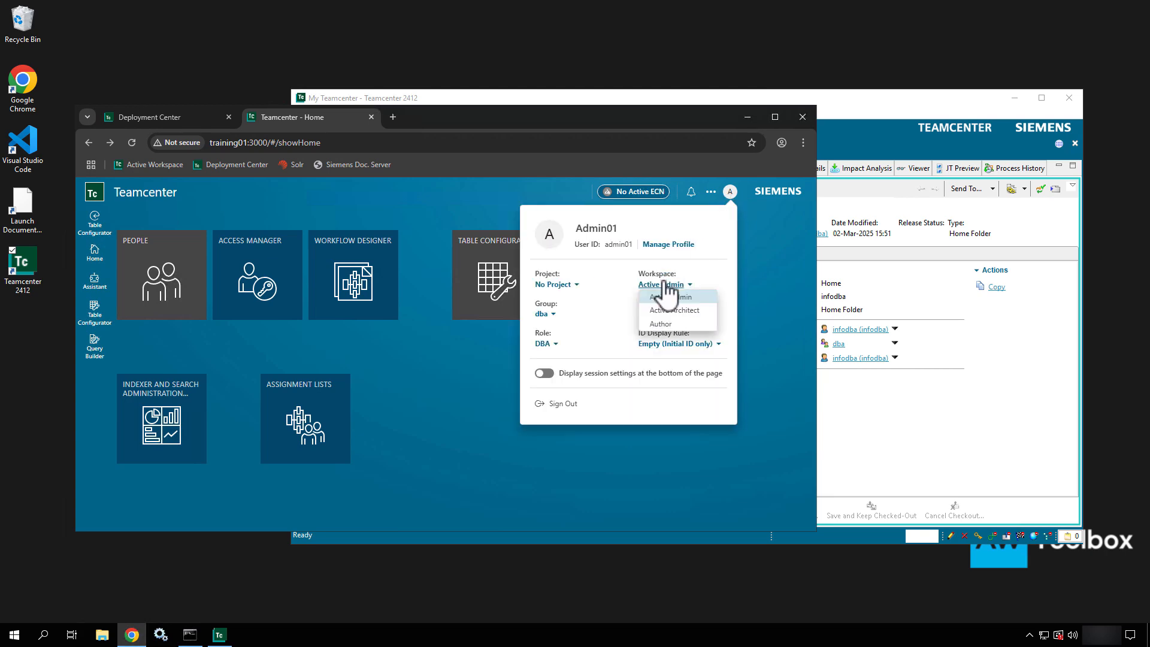
left_click(663, 324)
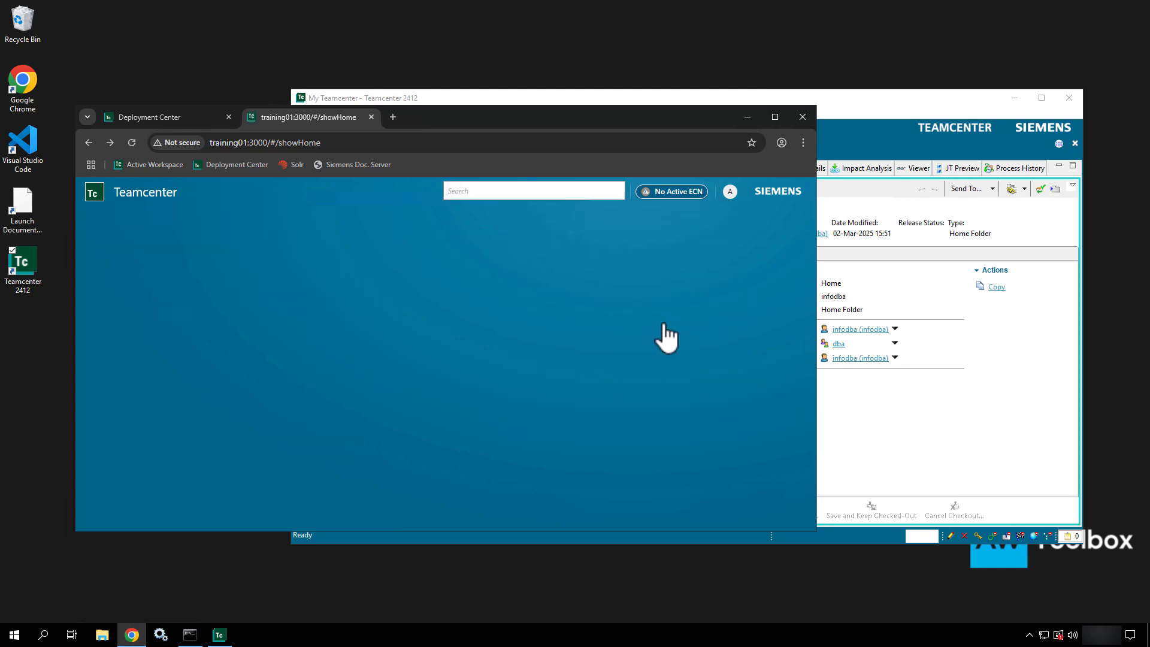
- Scroll down through the Help, Printouts, My Stuff and Reports tiles, then back up
scroll(424, 406, "down", 3)
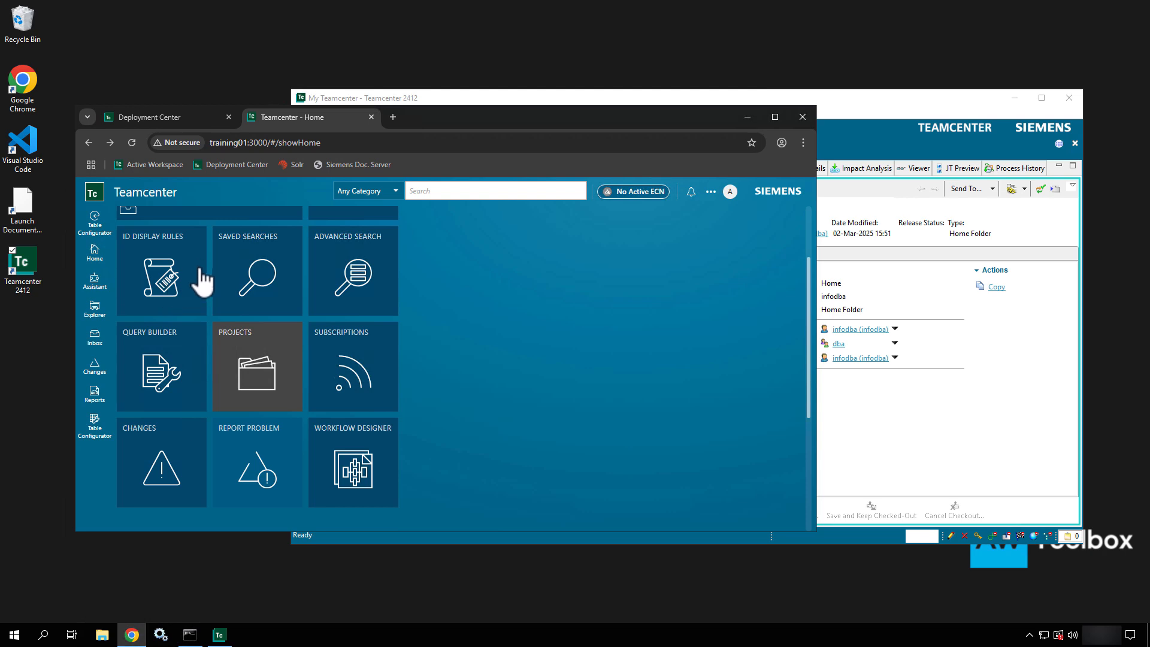
scroll(569, 413, "down", 3)
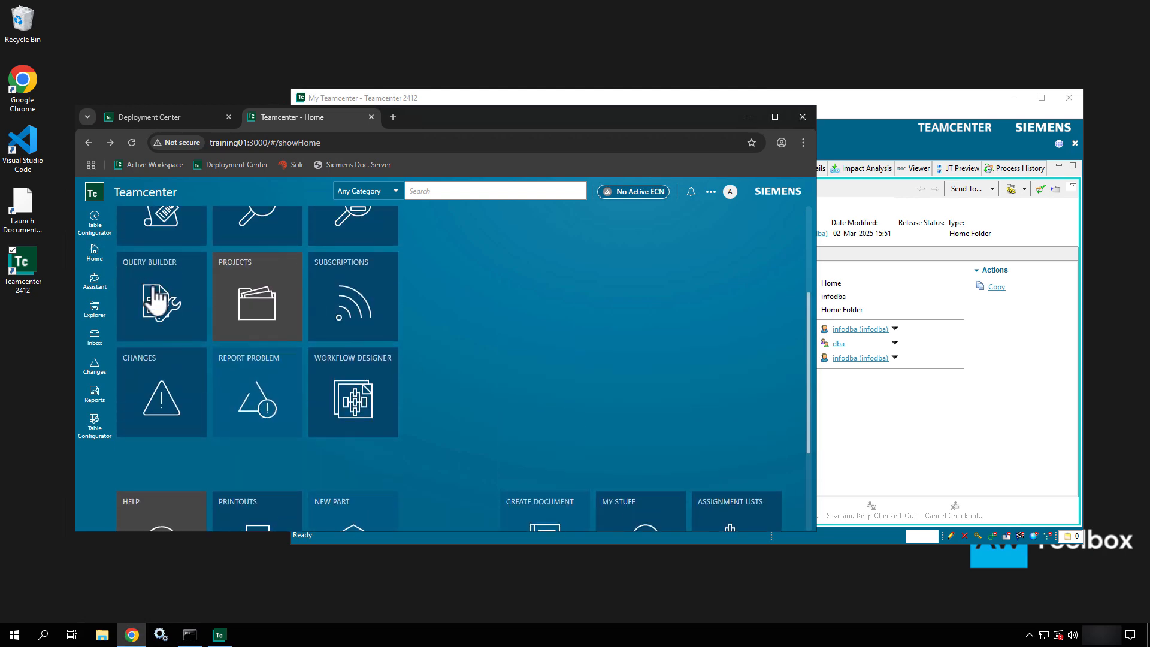
scroll(433, 321, "down", 3)
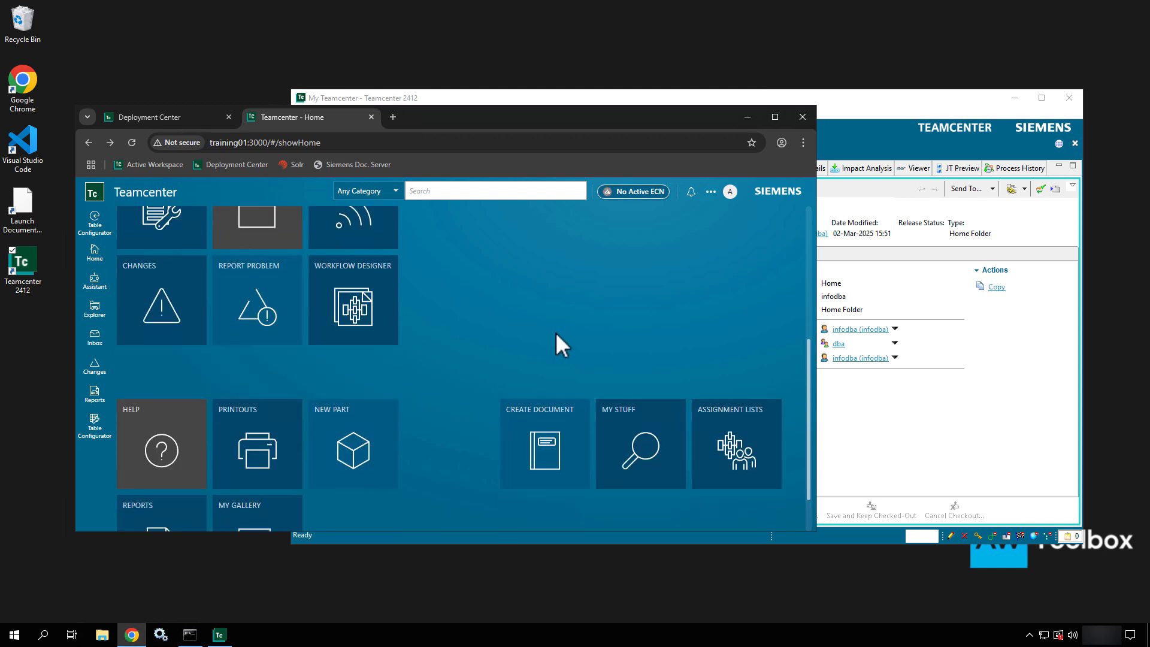
scroll(556, 332, "down", 1)
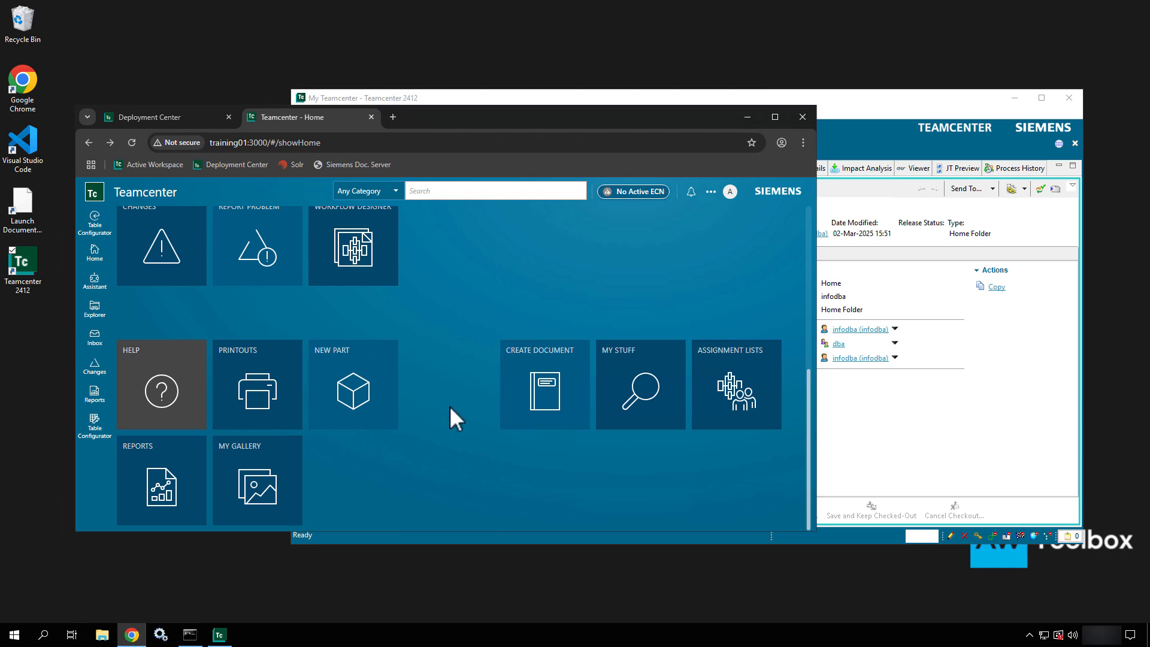
scroll(390, 378, "up", 5)
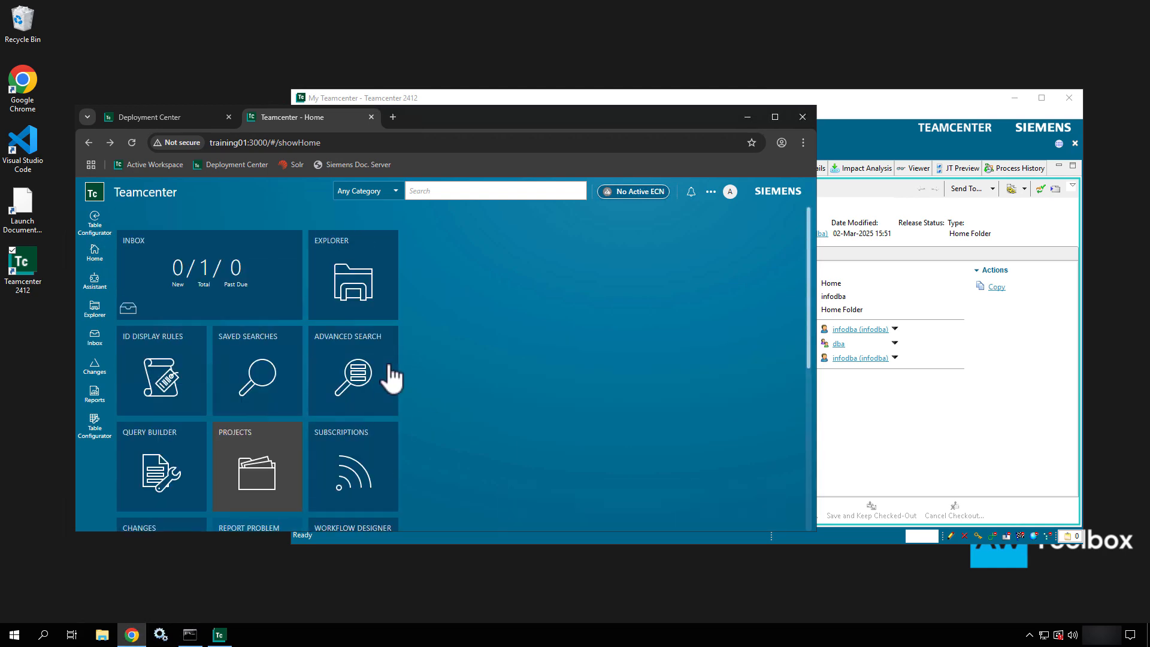
- Bring the My Teamcenter rich client window forward and drag it toward the top-left
left_click(868, 130)
left_click_drag(635, 97, 518, 166)
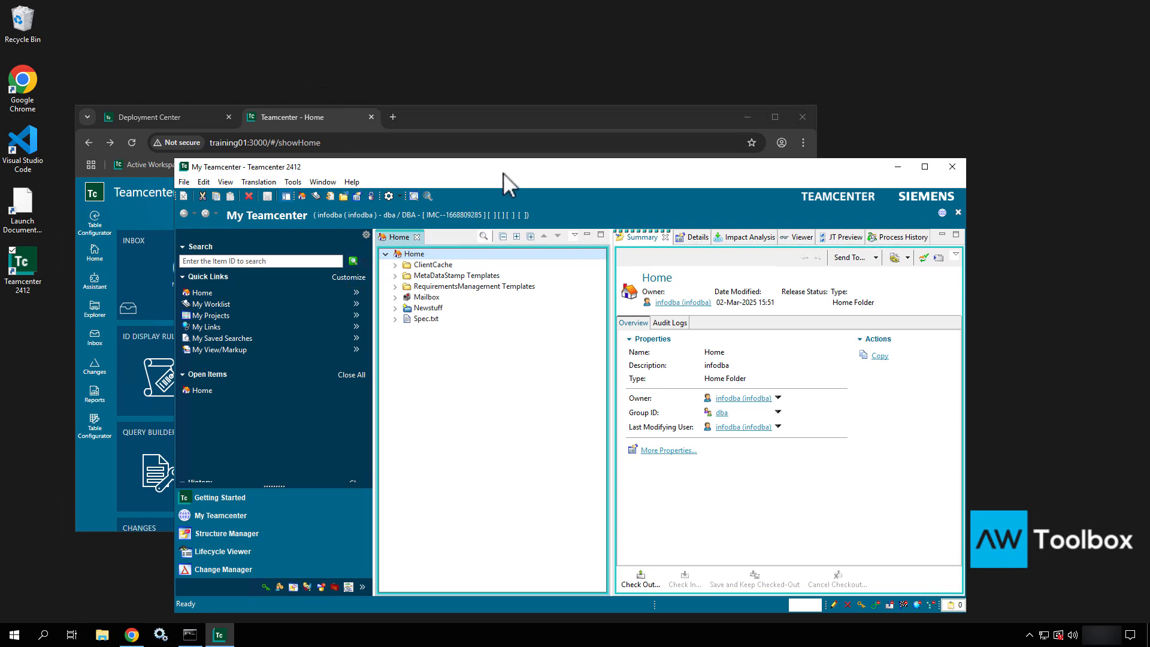
left_click_drag(503, 174, 472, 73)
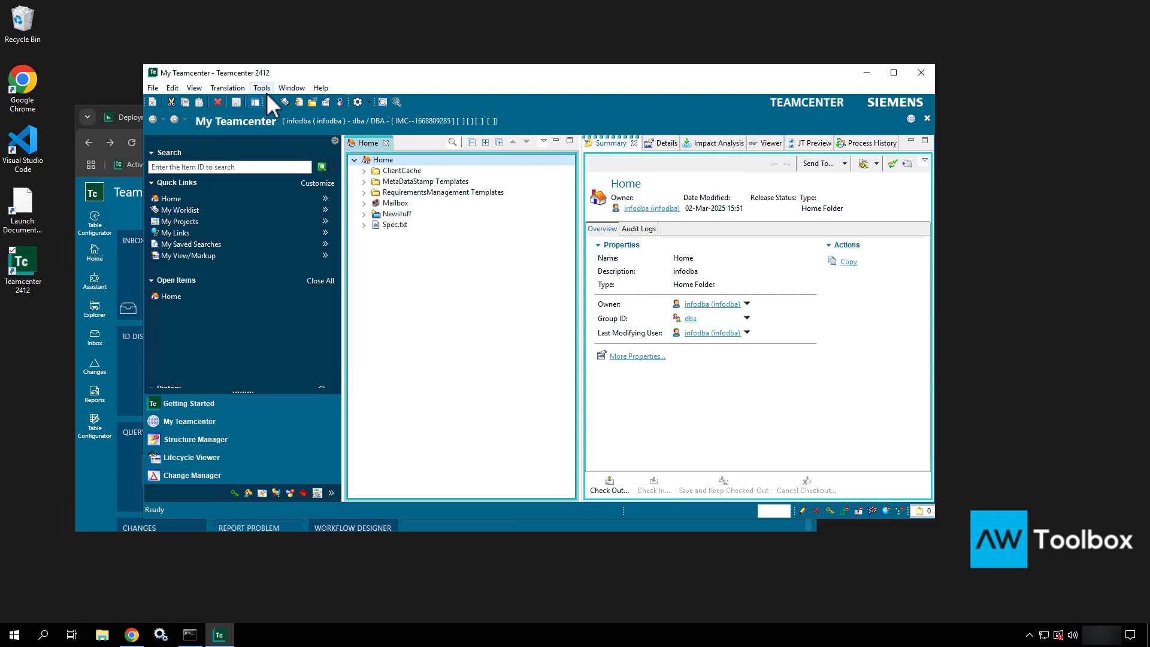
- Open Window > Open Perspective > Other... and stretch the dialog taller
left_click(287, 87)
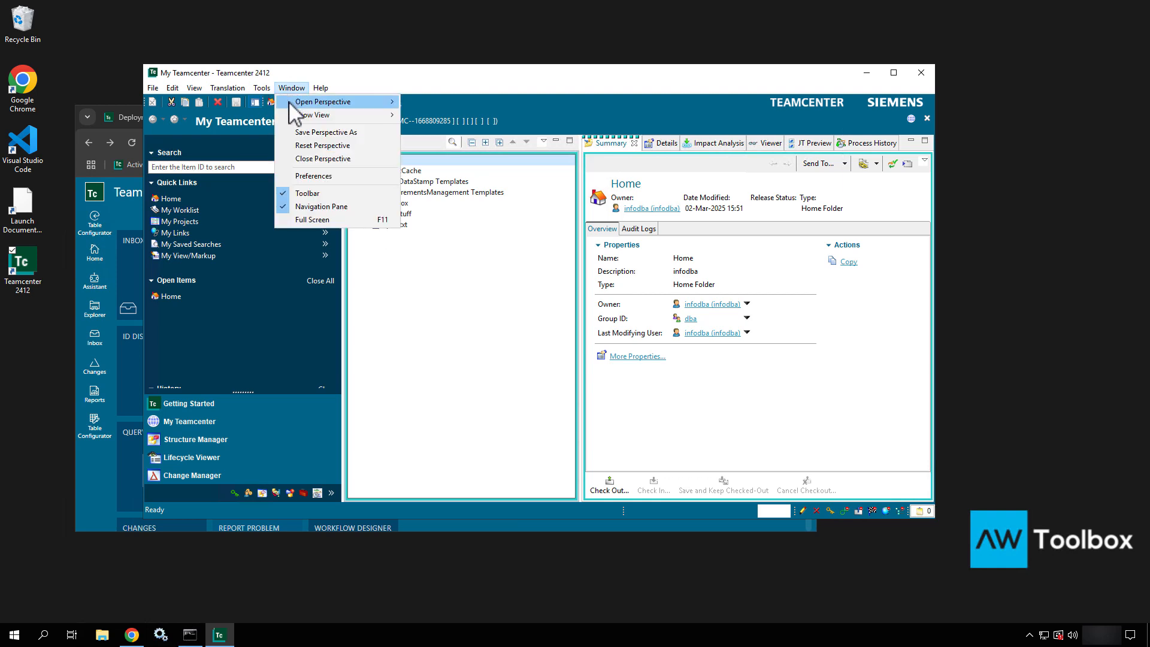
mouse_move(290, 103)
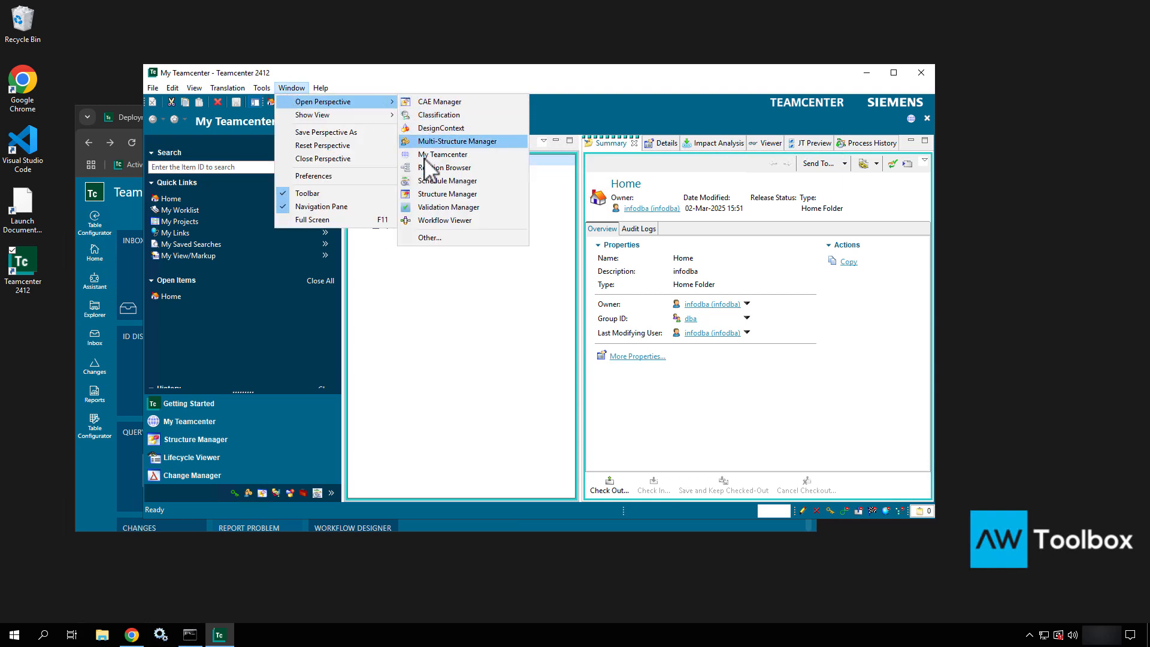
left_click(423, 238)
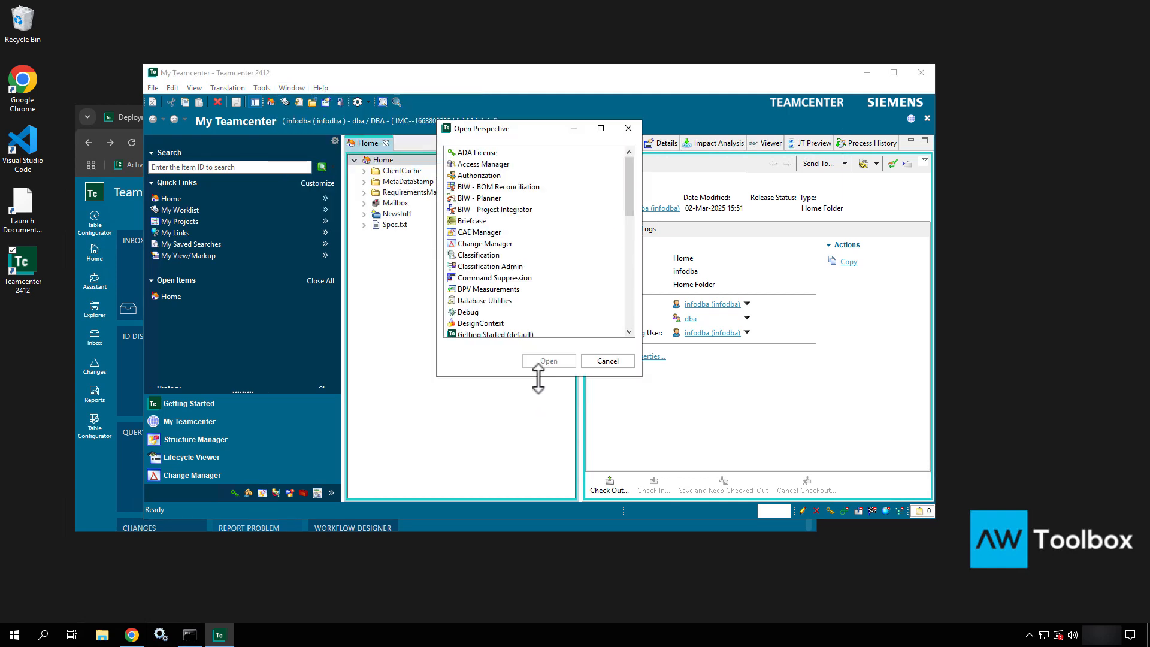
left_click_drag(538, 379, 531, 486)
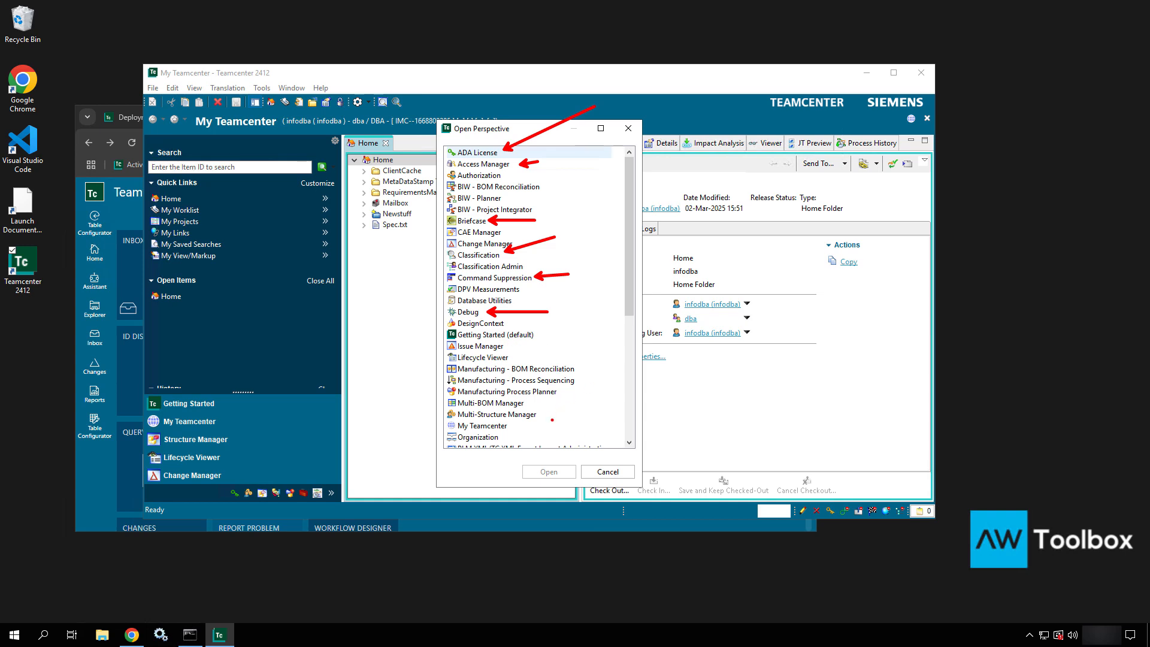
- Scroll the perspective list and select Organization instead of PLM XML/TC XML Export Import Administration
scroll(557, 429, "down", 2)
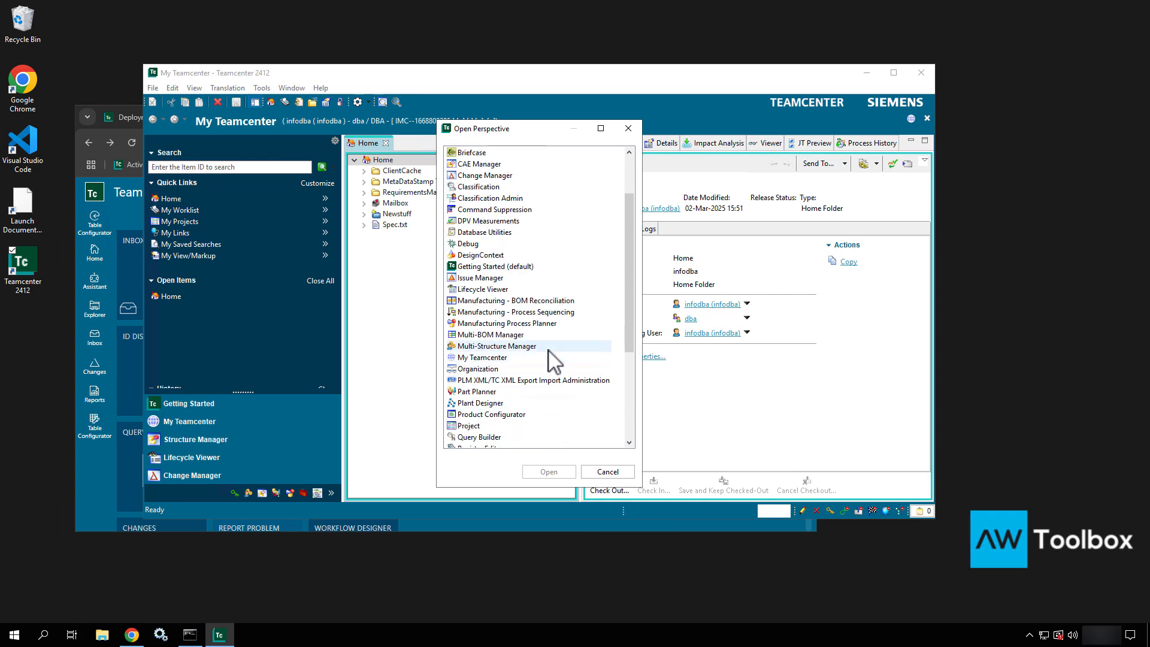
scroll(554, 361, "down", 2)
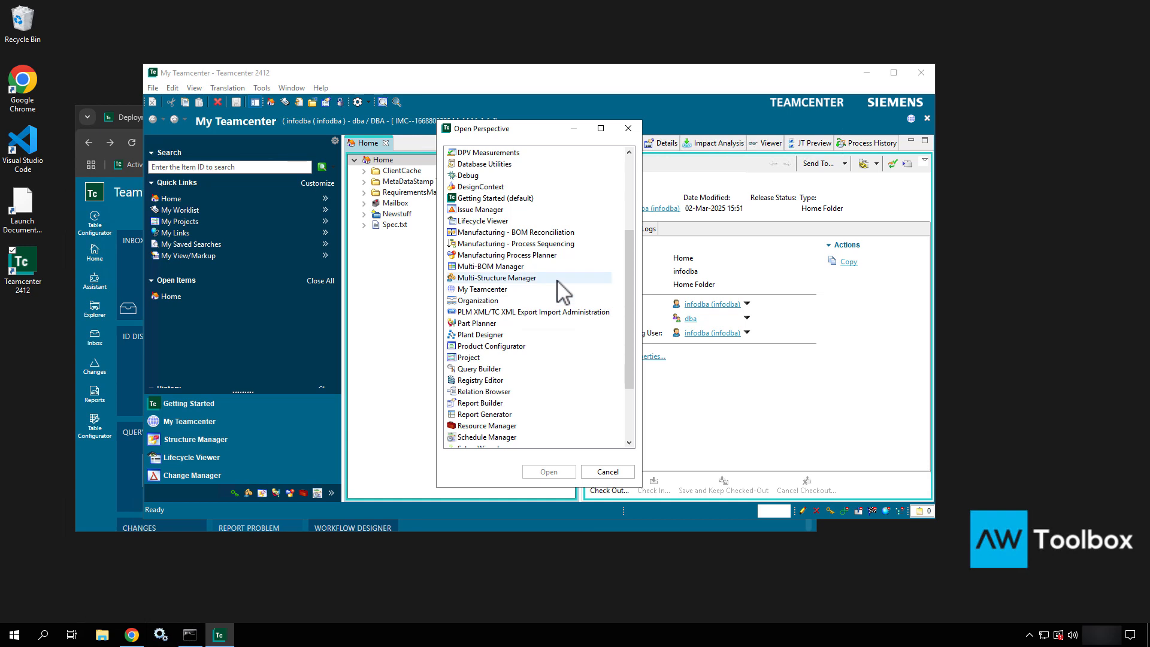
left_click(519, 312)
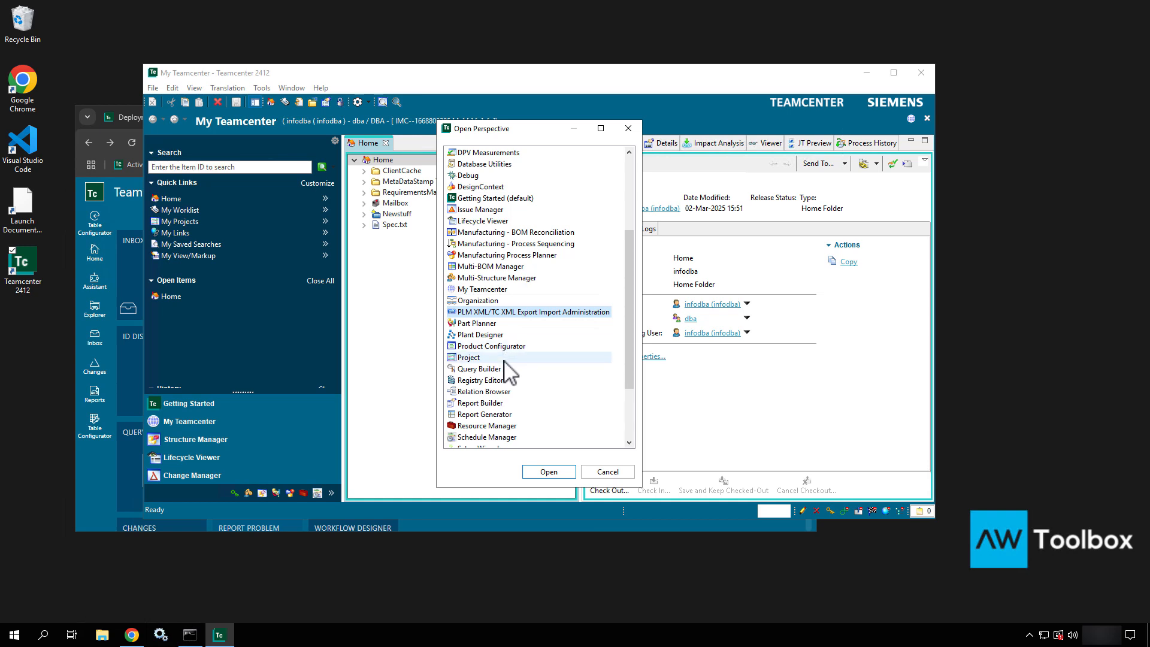
scroll(505, 364, "down", 1)
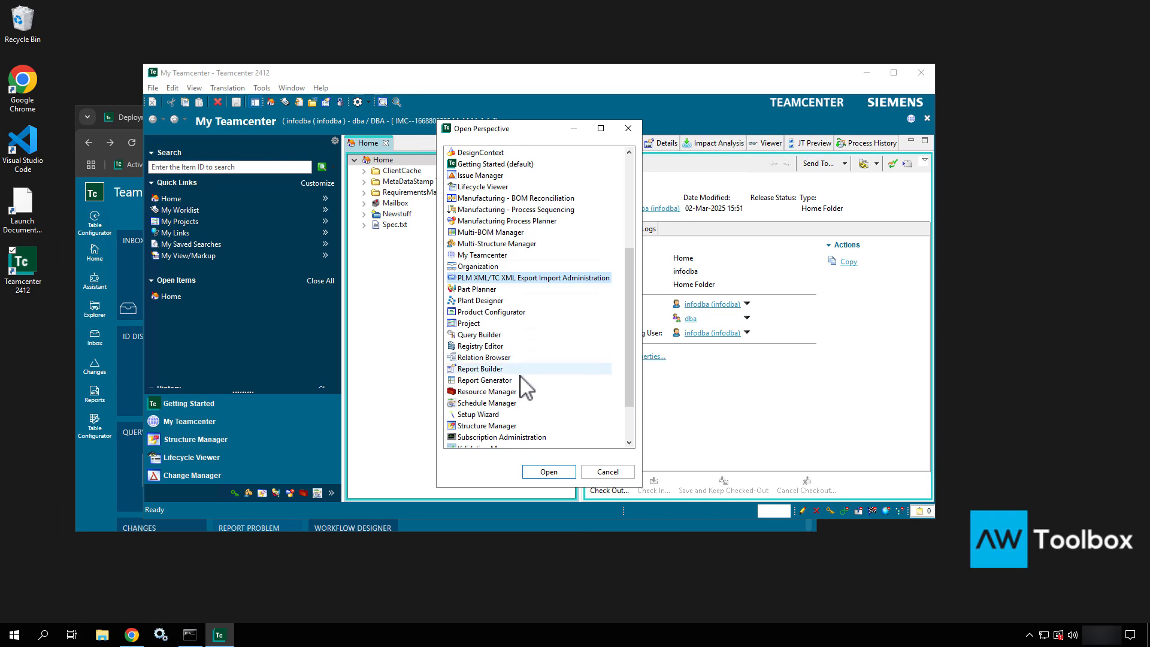
scroll(529, 422, "down", 2)
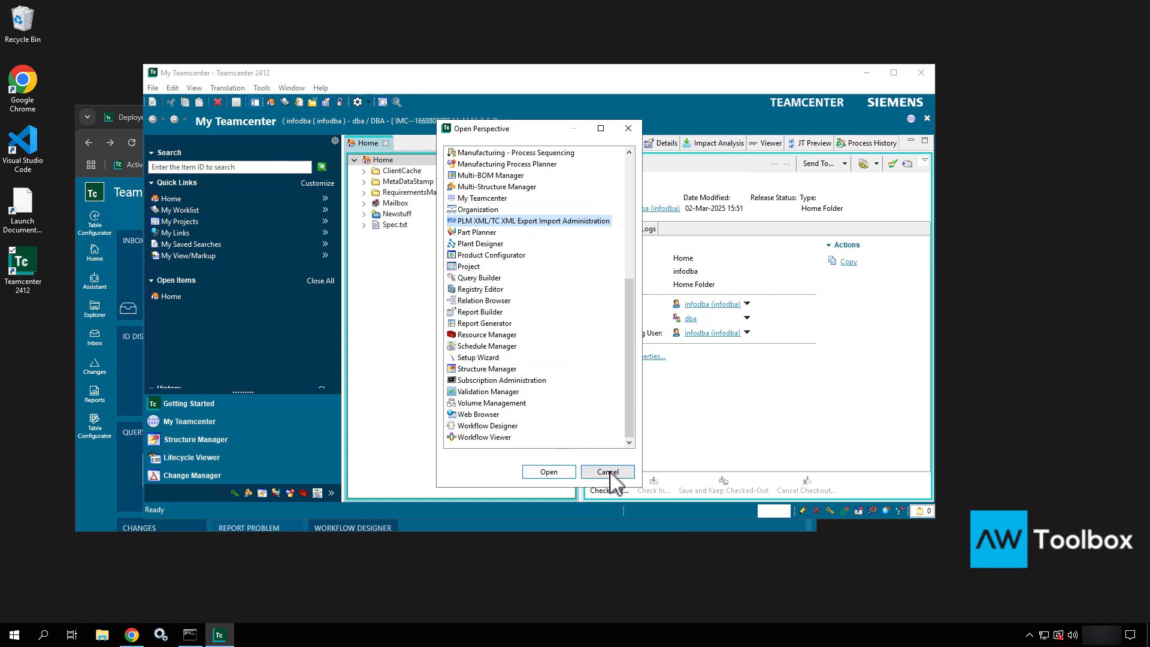
left_click(496, 211)
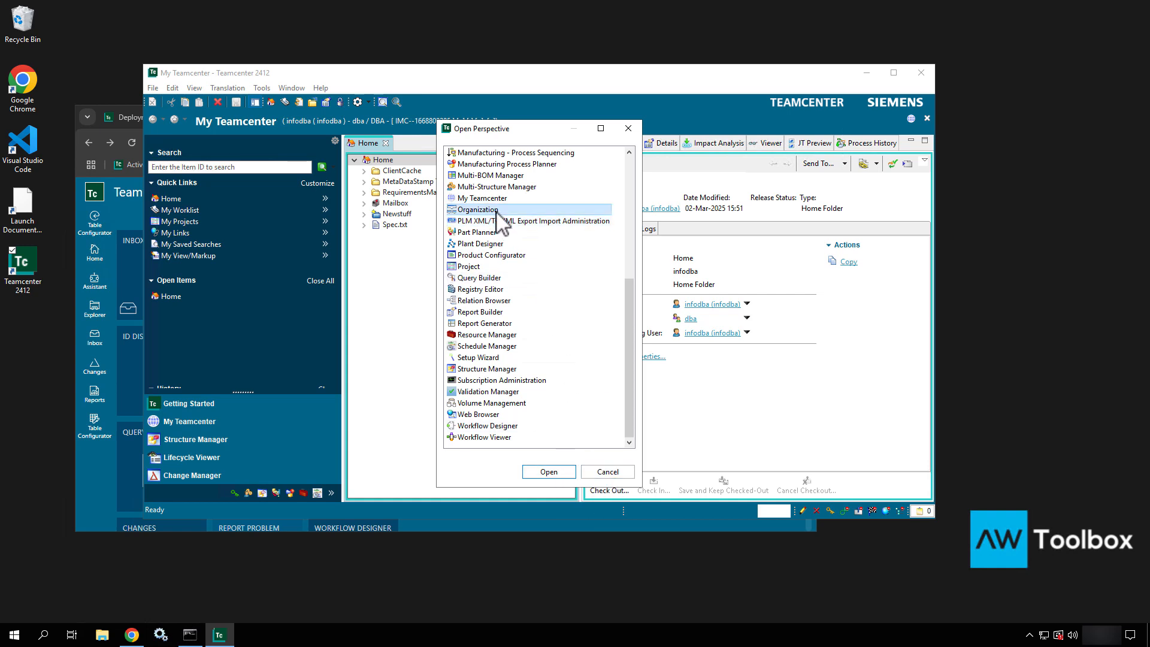
- Open Organization, view its Sites, Volumes and License Servers, then return to the Home folder
left_click(573, 476)
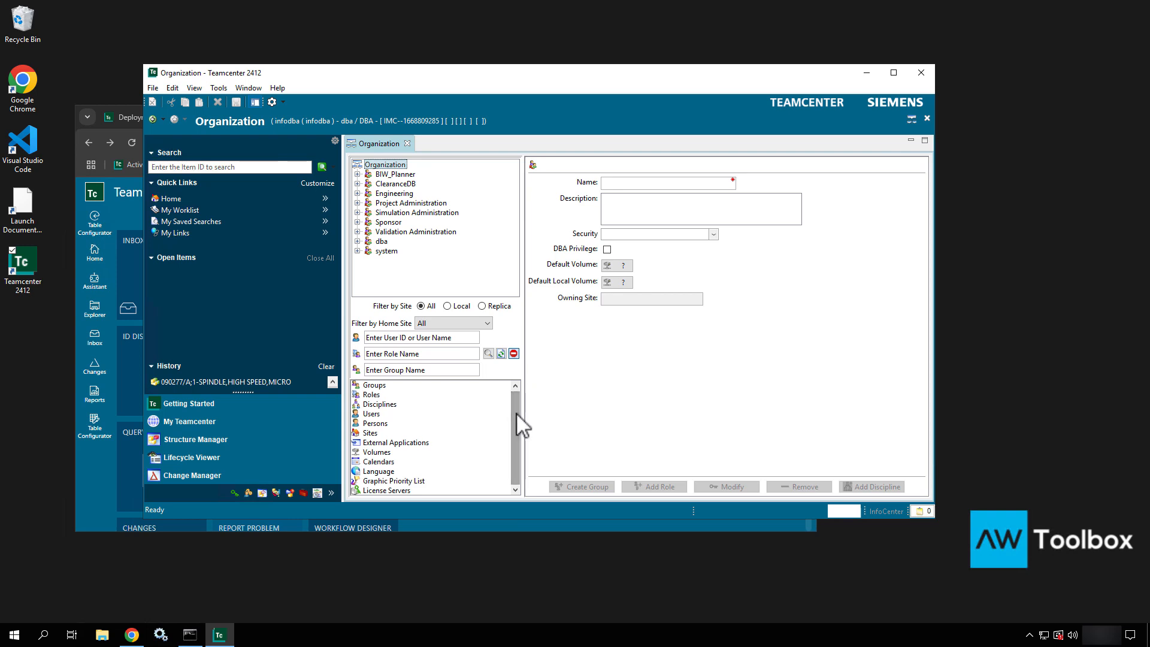
left_click(375, 433)
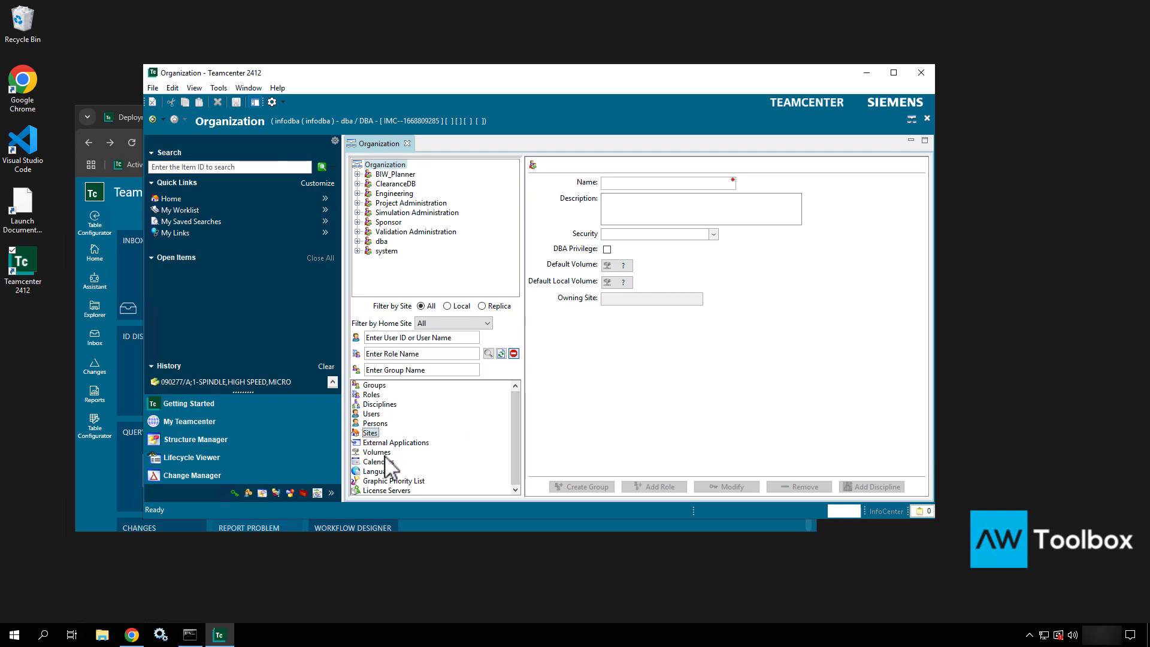
left_click(382, 453)
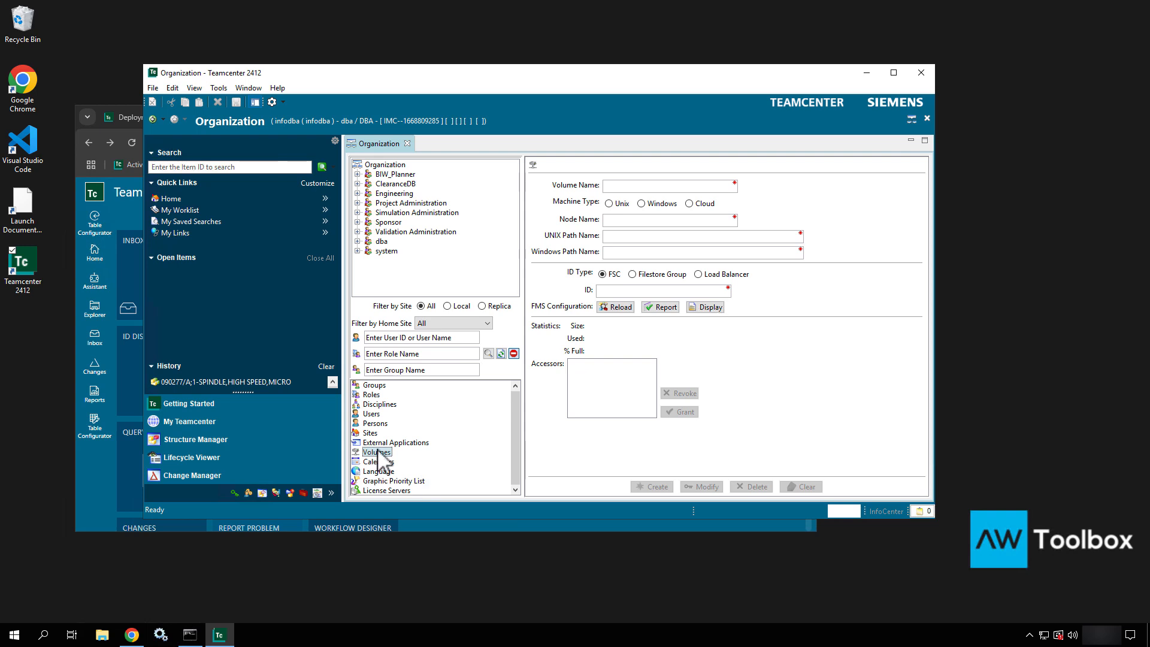
left_click(394, 490)
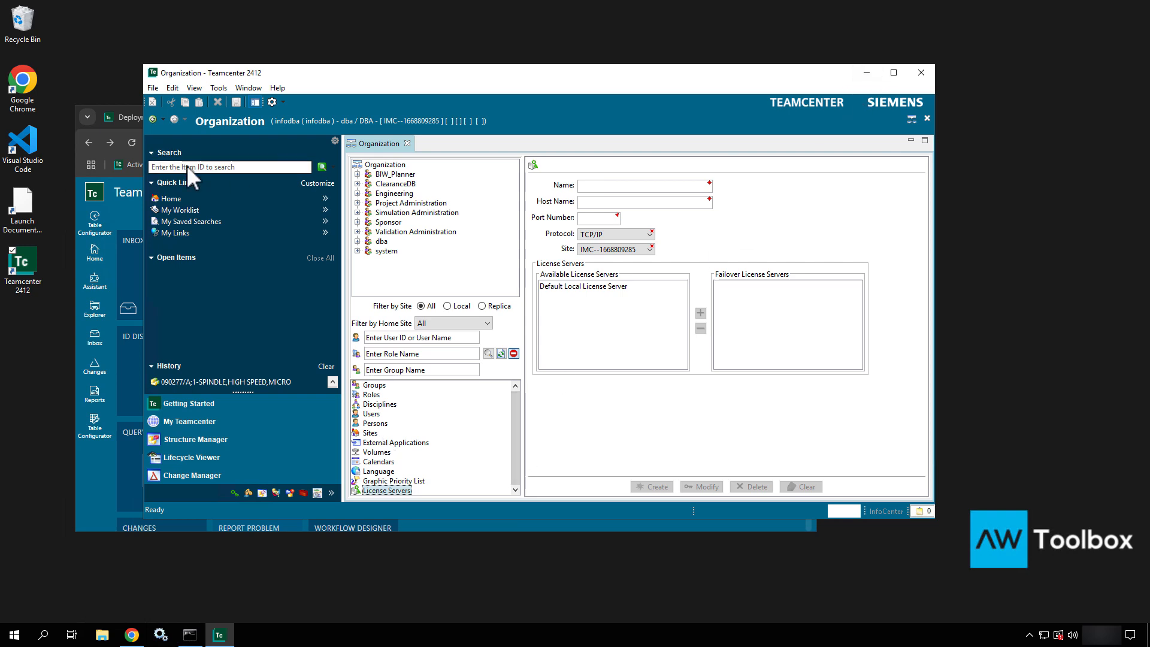
left_click(163, 196)
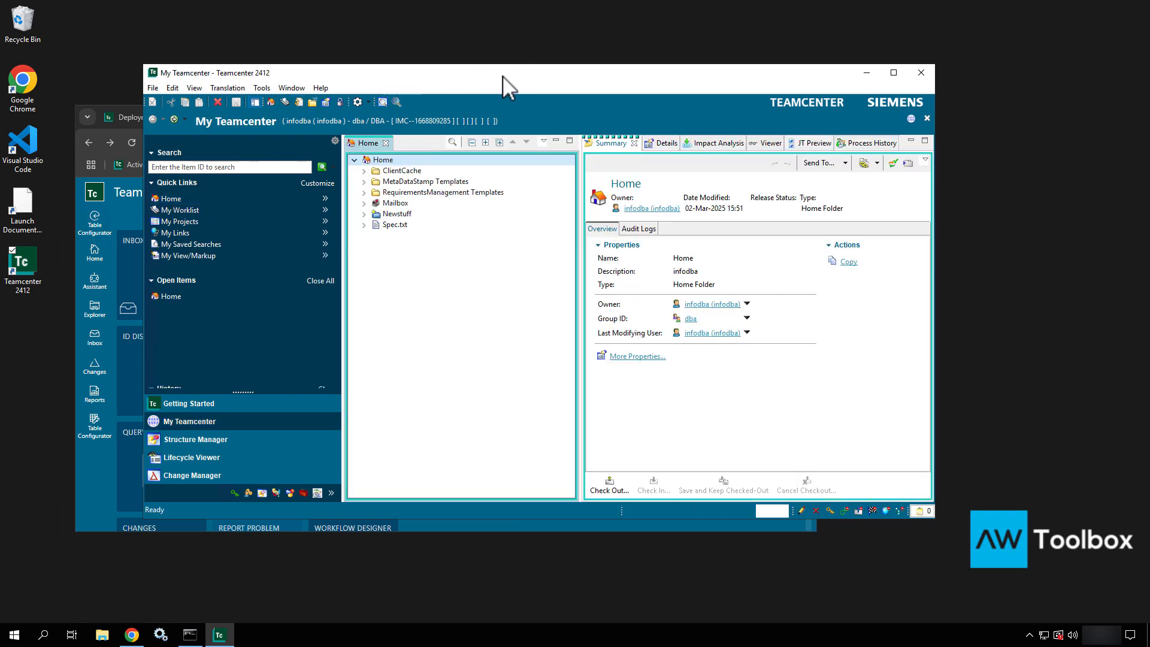
- Move the rich client window aside, then minimize both Chrome and the Teamcenter rich client
left_click_drag(502, 75, 679, 314)
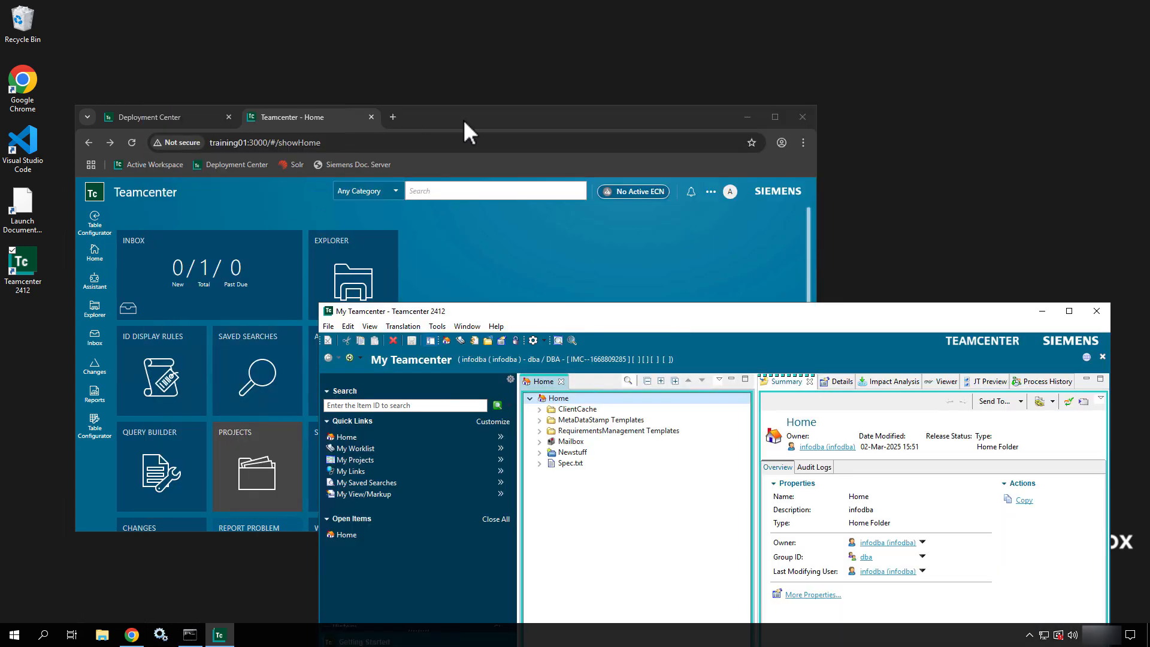
left_click(464, 122)
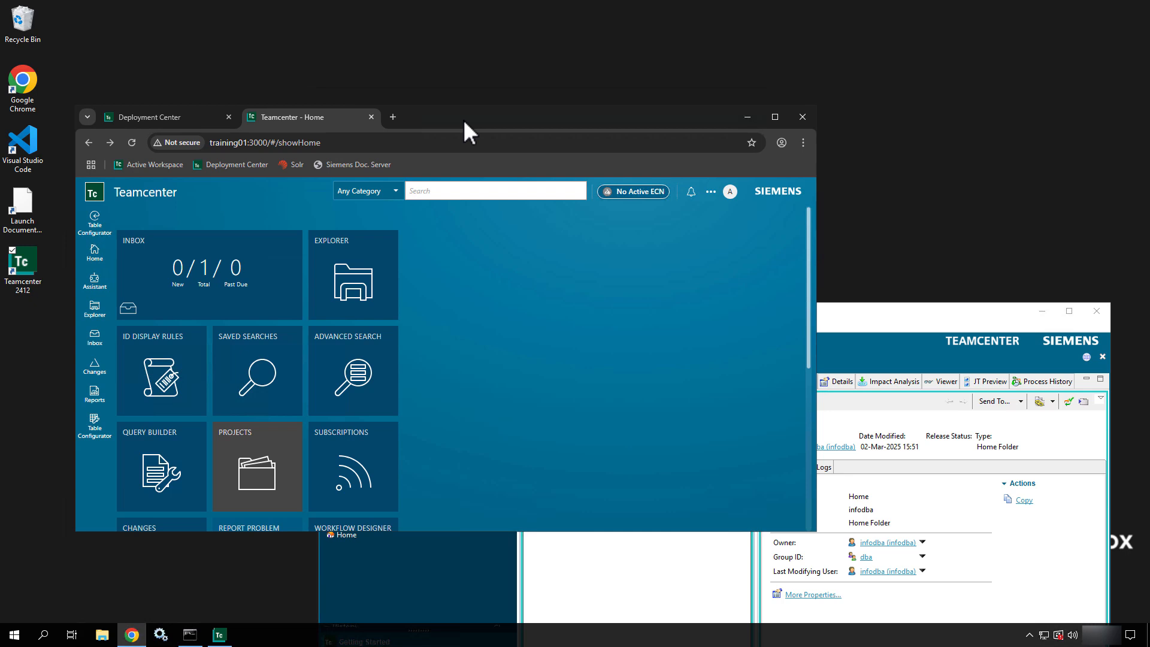
left_click(749, 117)
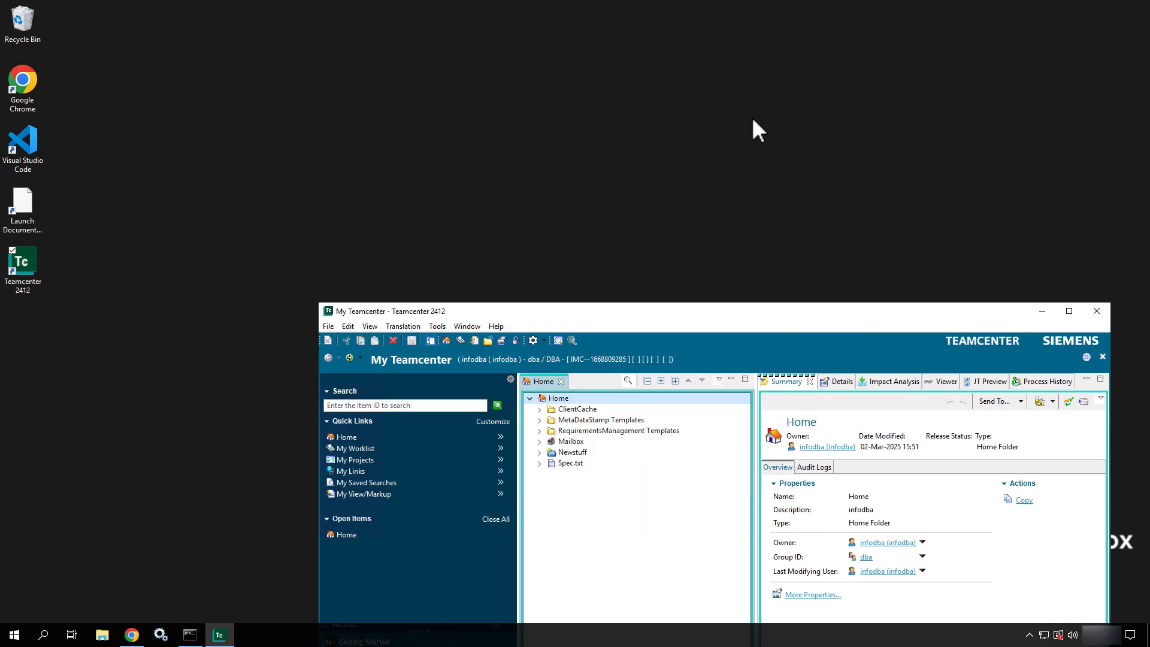
left_click(1043, 311)
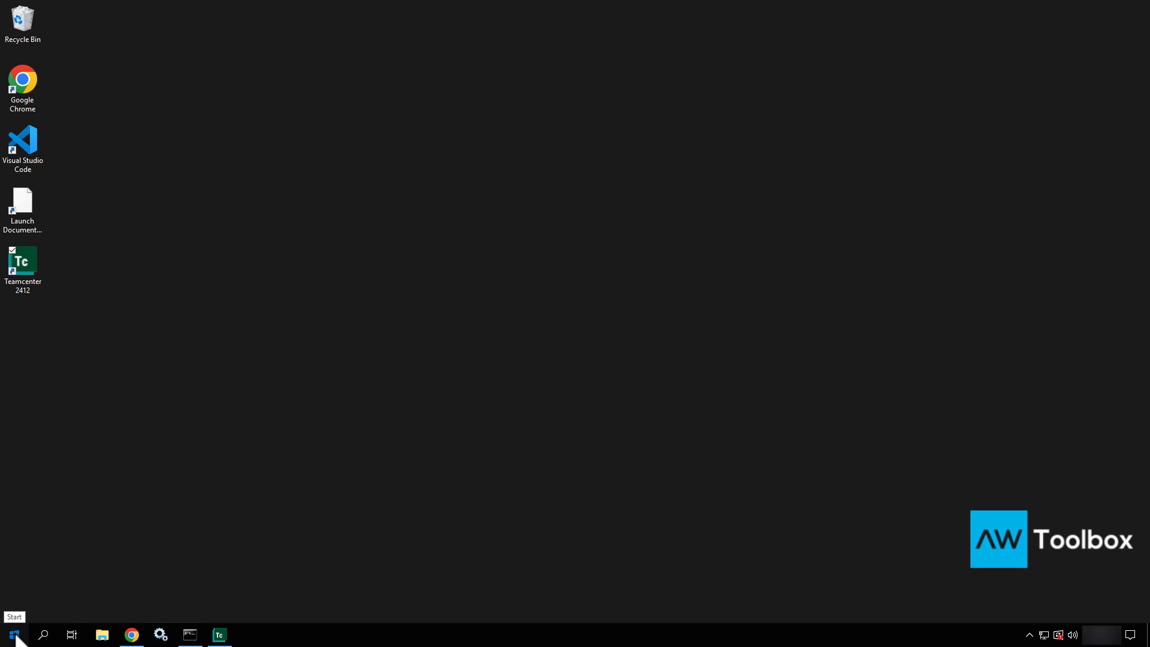
- Put a Teamcenter 2412 shortcut on the desktop from Start, then bring Chrome back forward
left_click(15, 636)
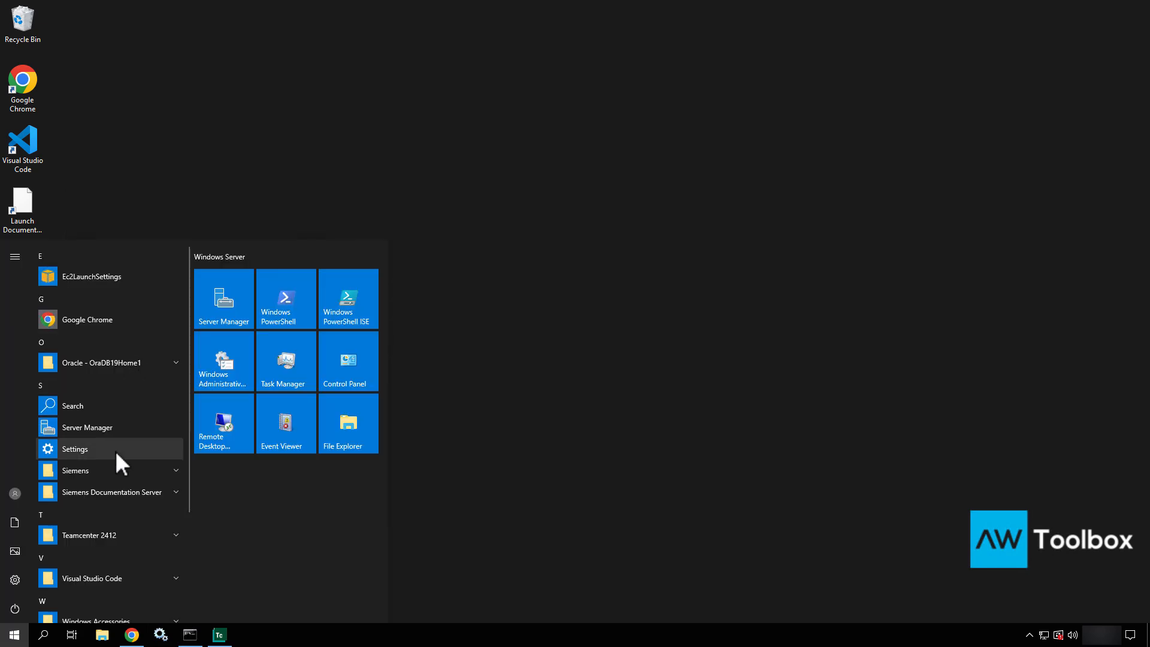
scroll(115, 451, "down", 3)
left_click(121, 387)
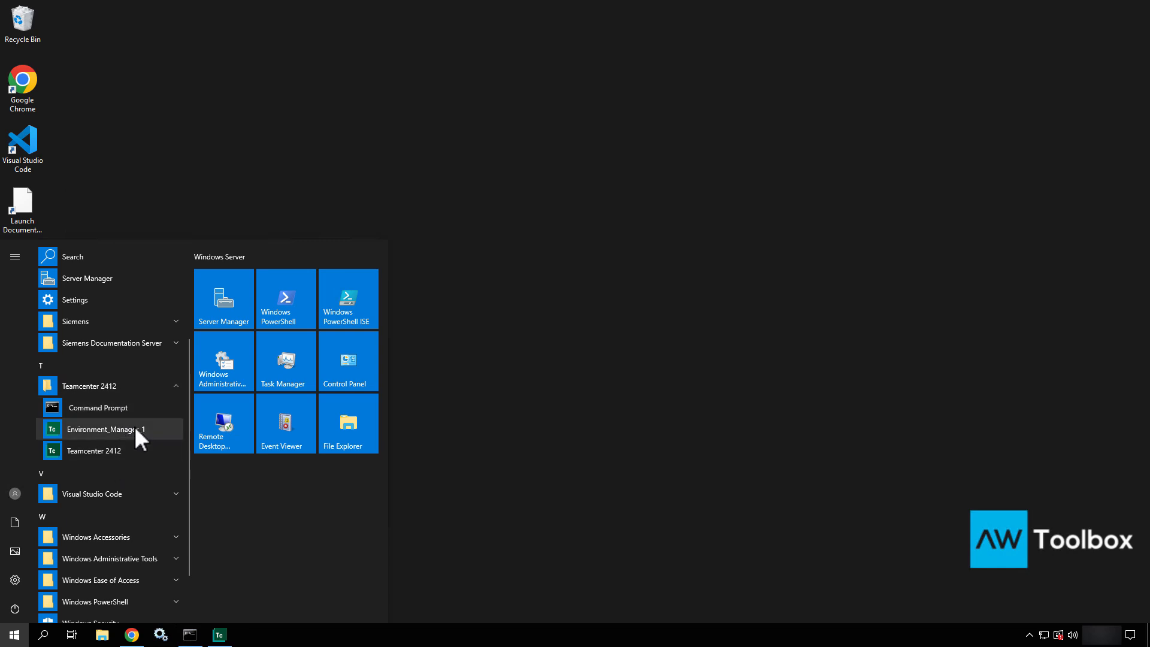
left_click_drag(153, 451, 444, 393)
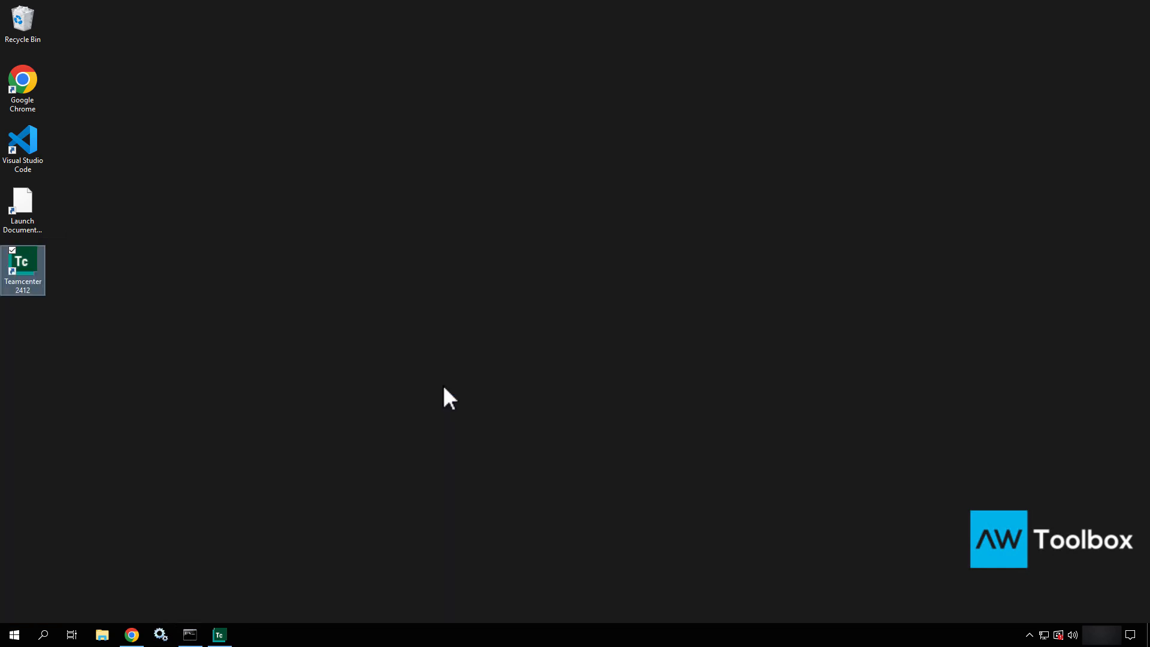
right_click(30, 283)
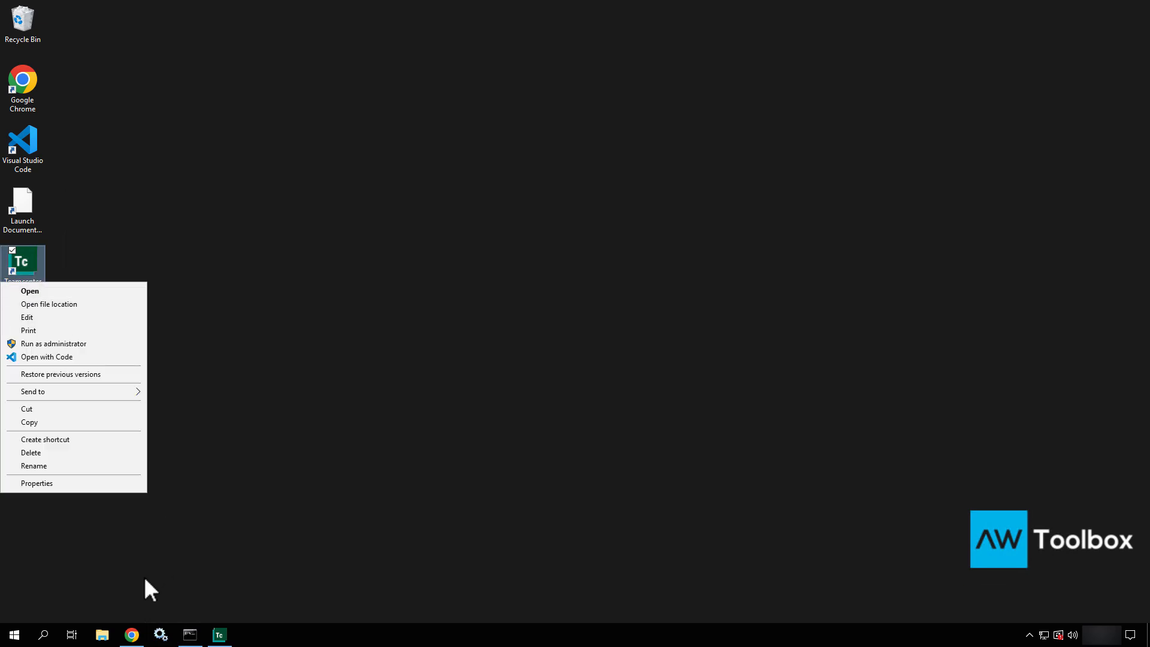
left_click(132, 635)
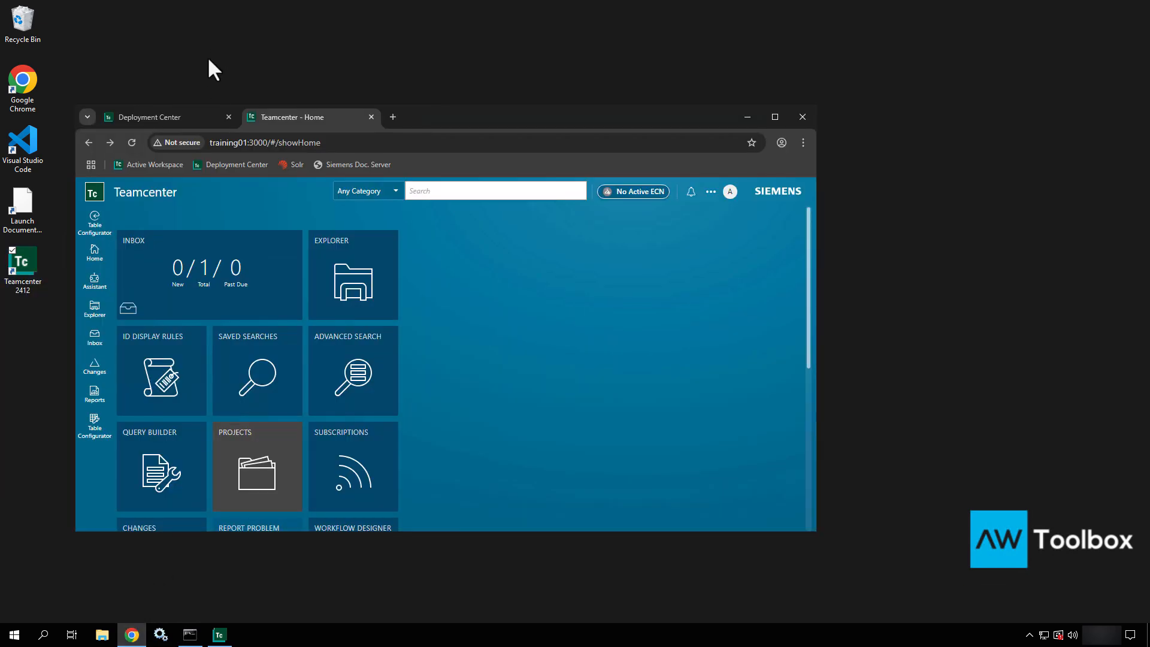
- Reload the Deployment Center tab, log in with the admin user name, and open Environments
left_click(177, 117)
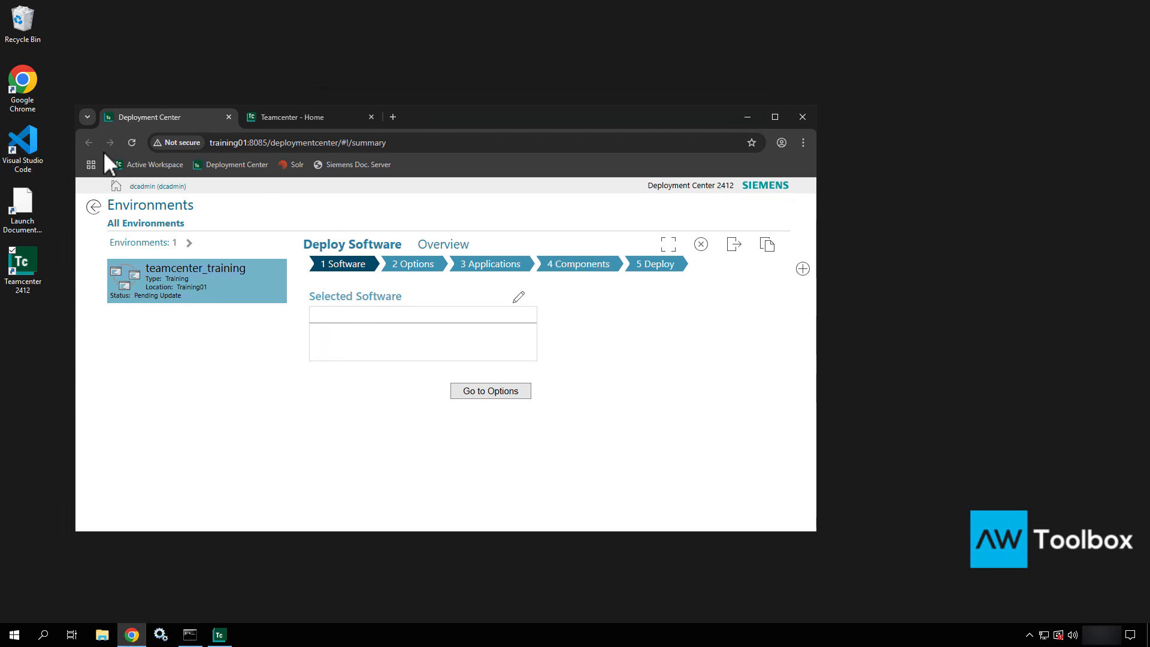
left_click(131, 142)
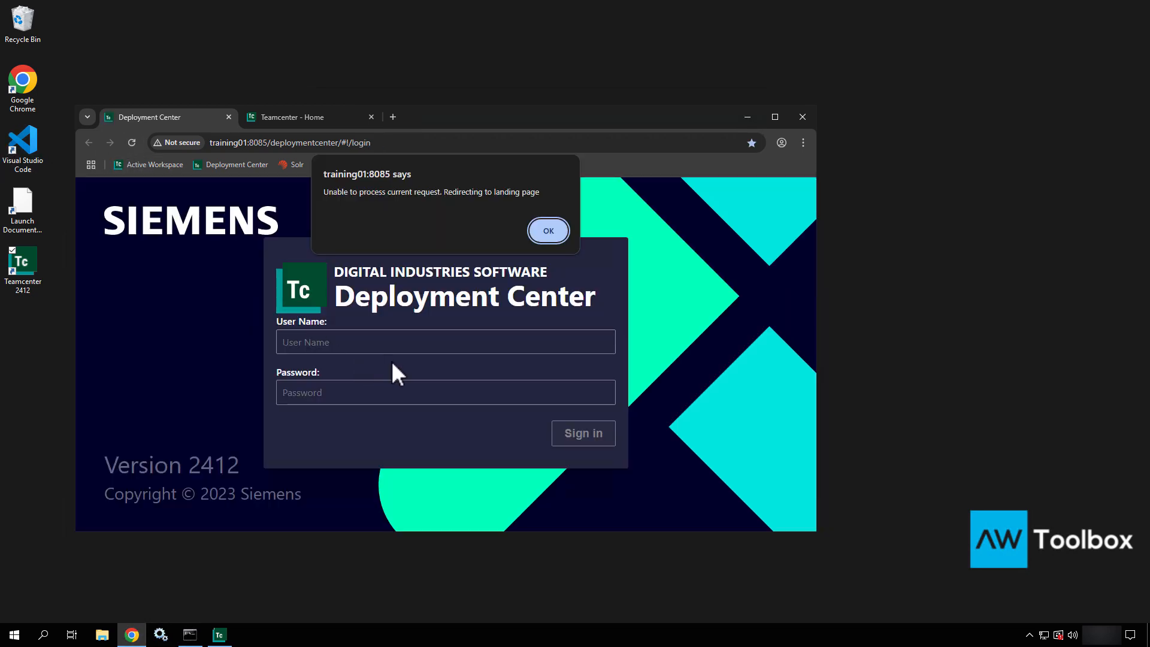
left_click(549, 231)
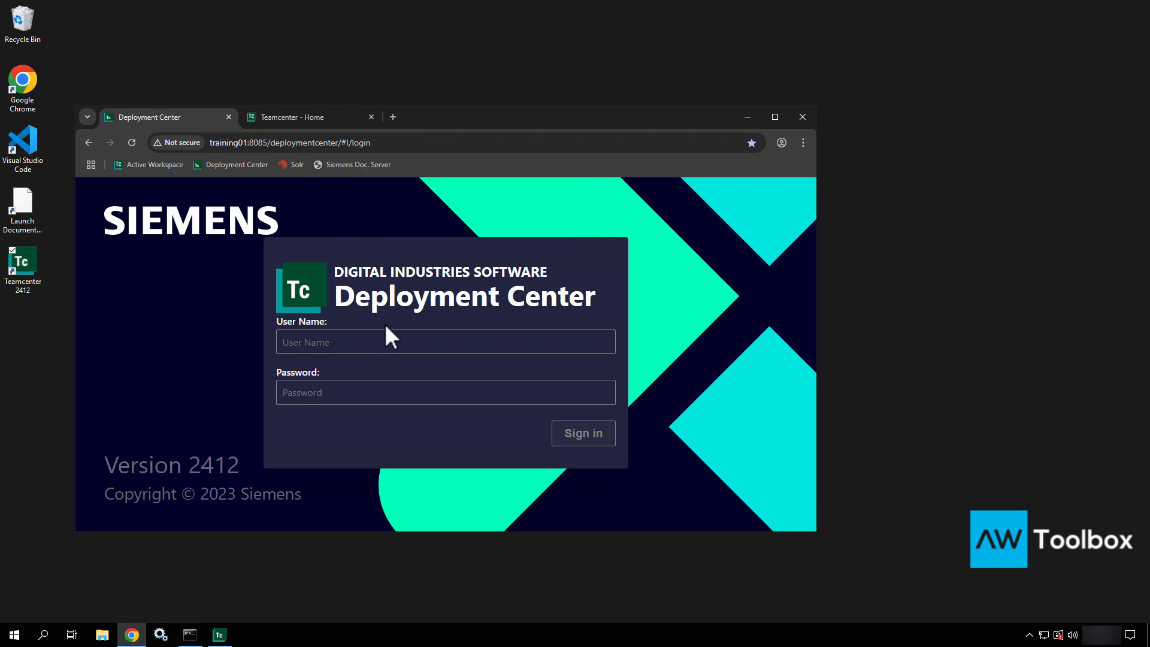
type("dcadmin")
key("Tab")
type("dcadmin")
key("Return")
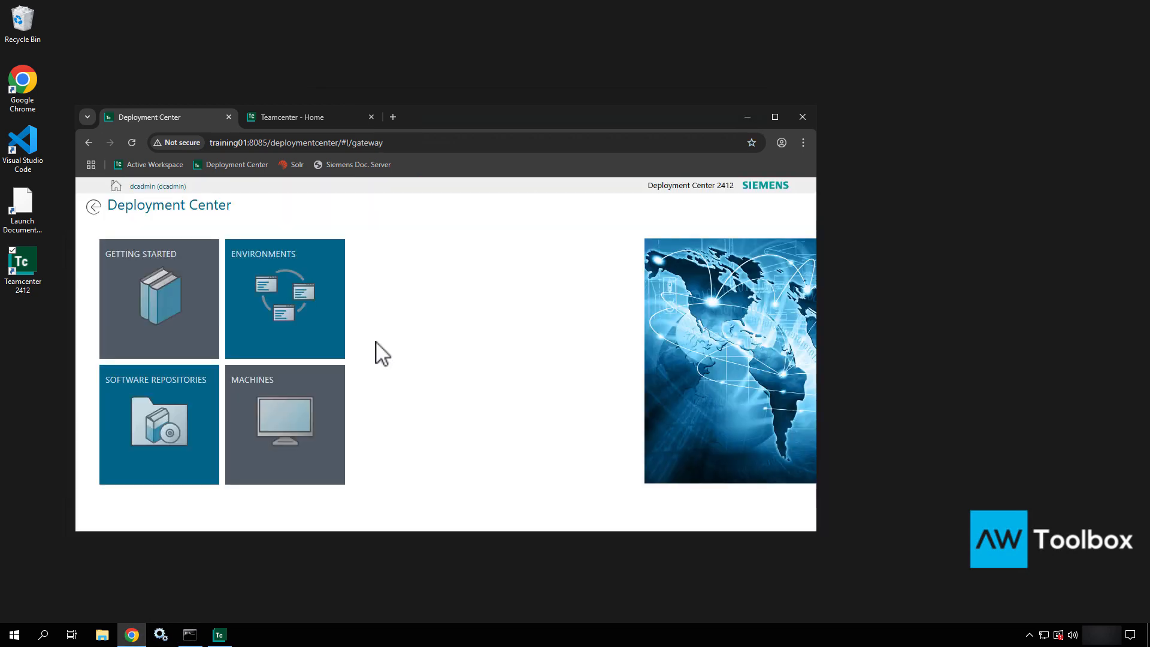
left_click(307, 322)
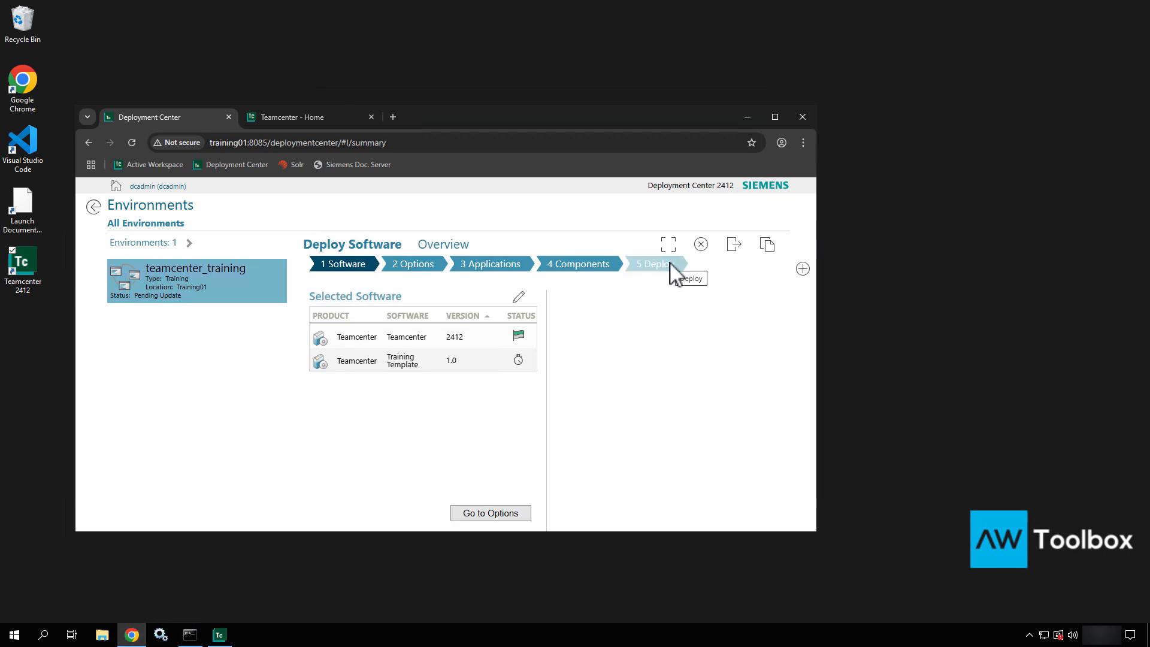
- Select the tc_root install path in Business Modeler IDE 2 tier's Components details, then minimize Chrome
left_click(595, 271)
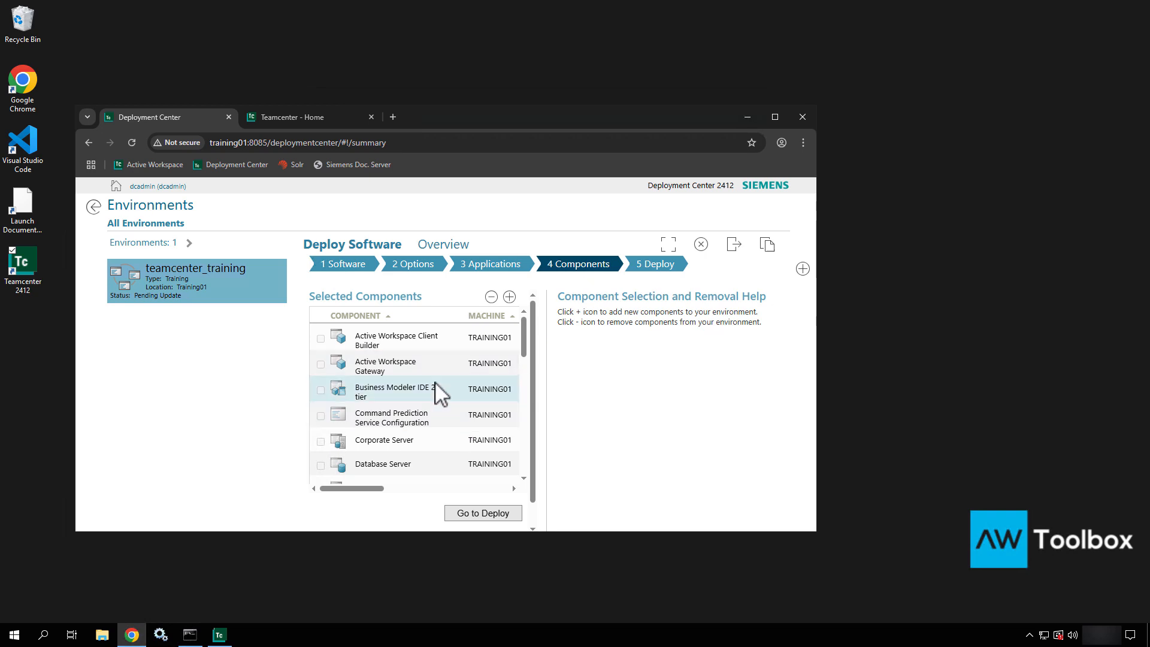
left_click(434, 387)
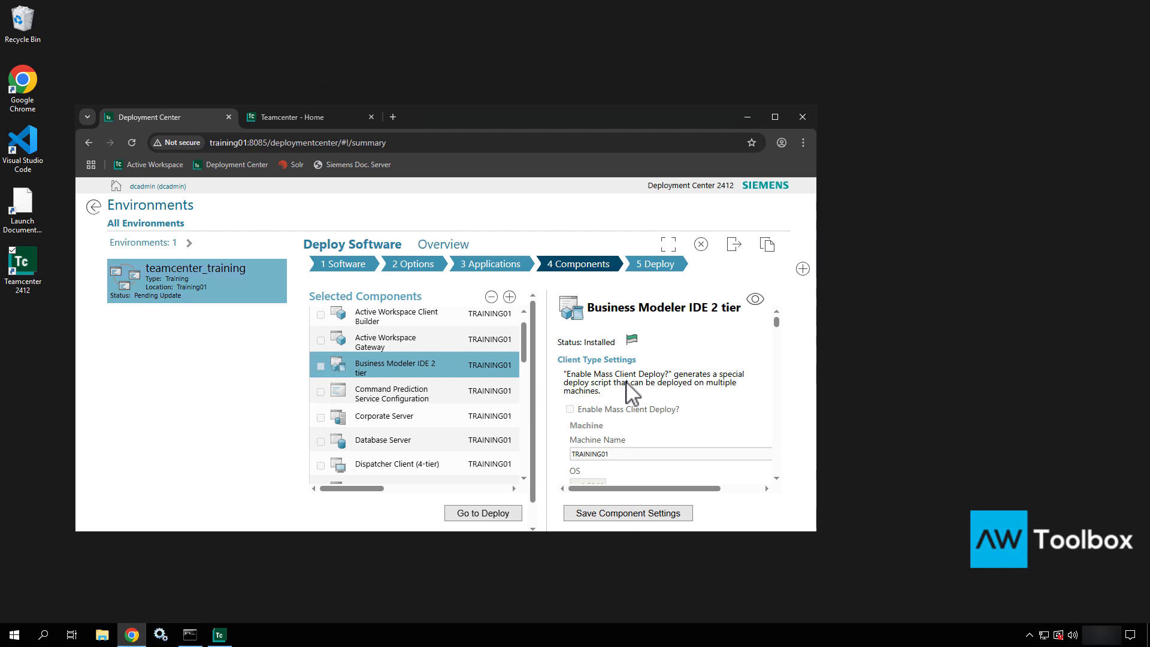
scroll(632, 393, "down", 2)
scroll(630, 392, "up", 1)
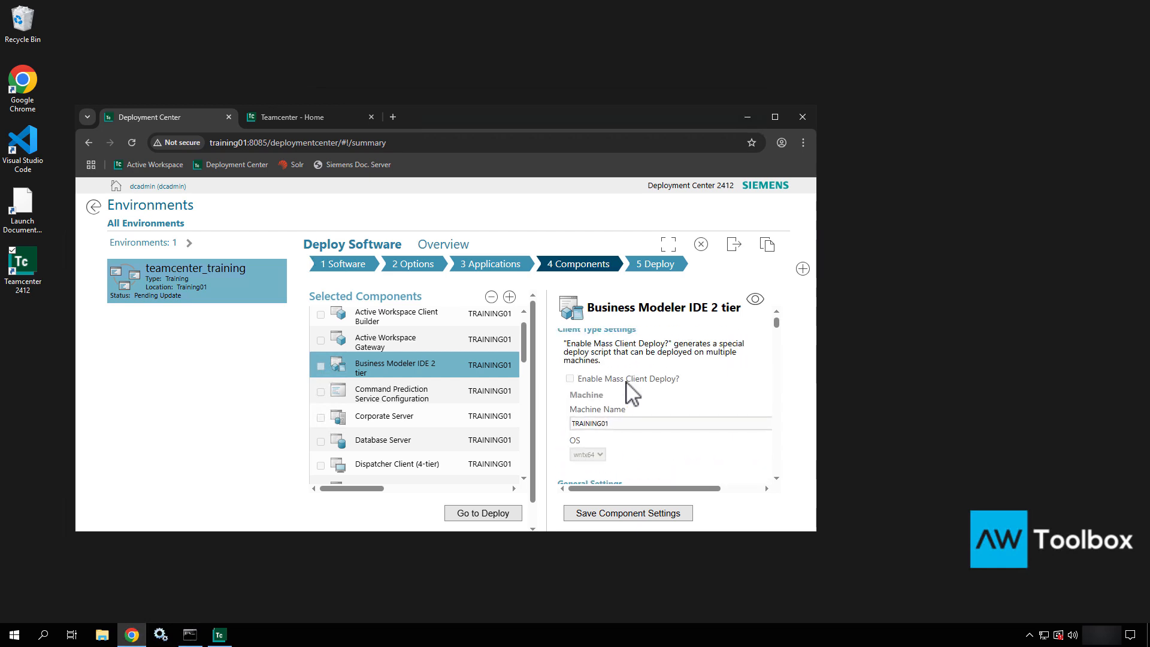
scroll(629, 393, "up", 1)
scroll(630, 393, "down", 5)
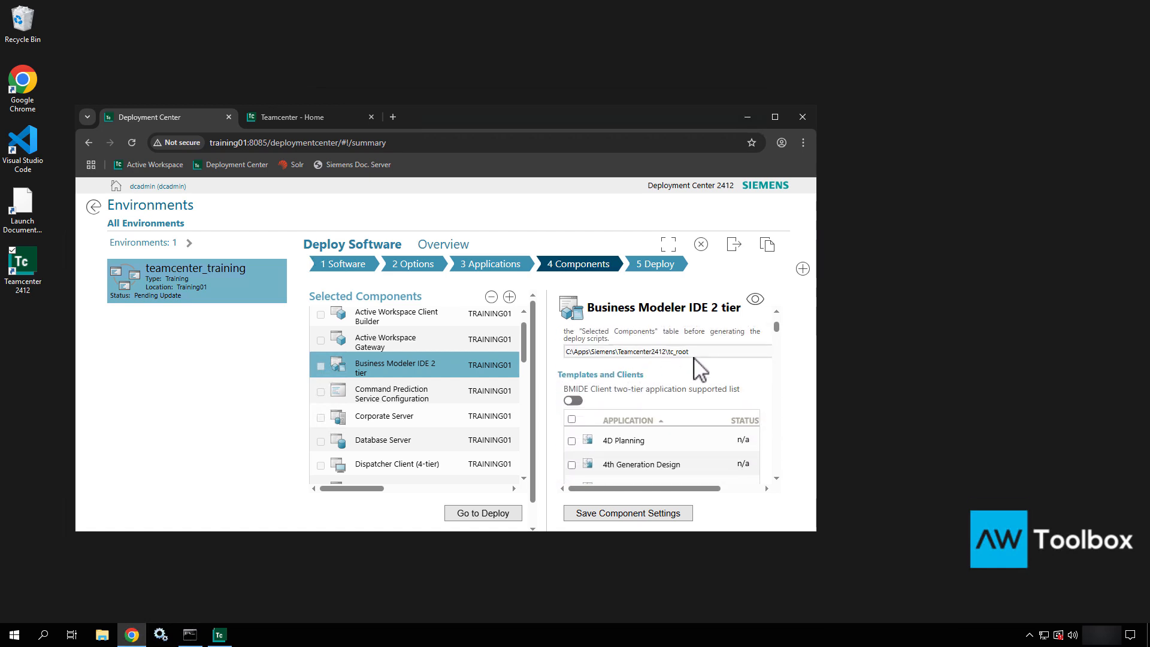
left_click_drag(692, 354, 539, 344)
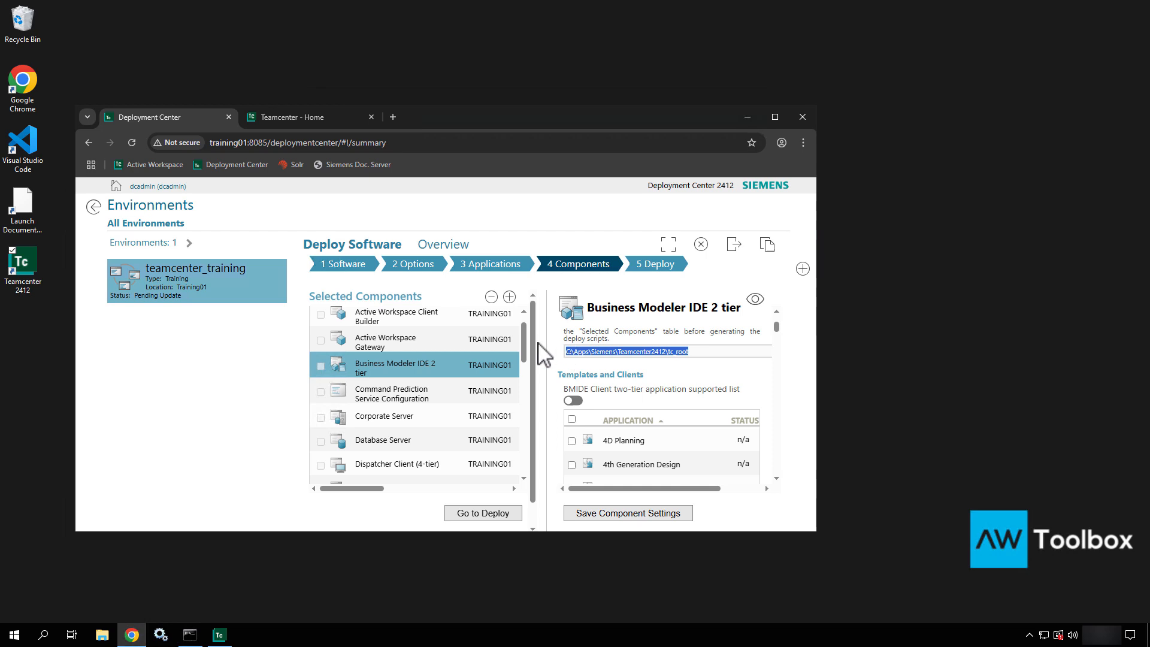
left_click(749, 116)
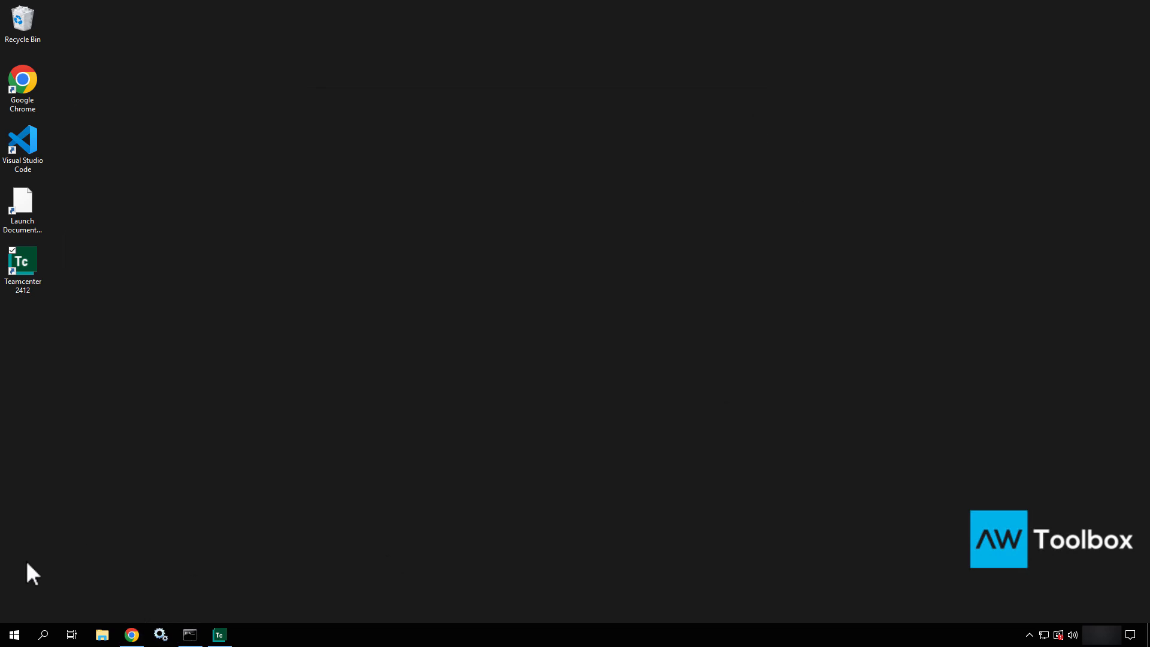
- Open File Explorer, paste the TRAINING01 port 4544 address into the path bar, then clear it
left_click(102, 634)
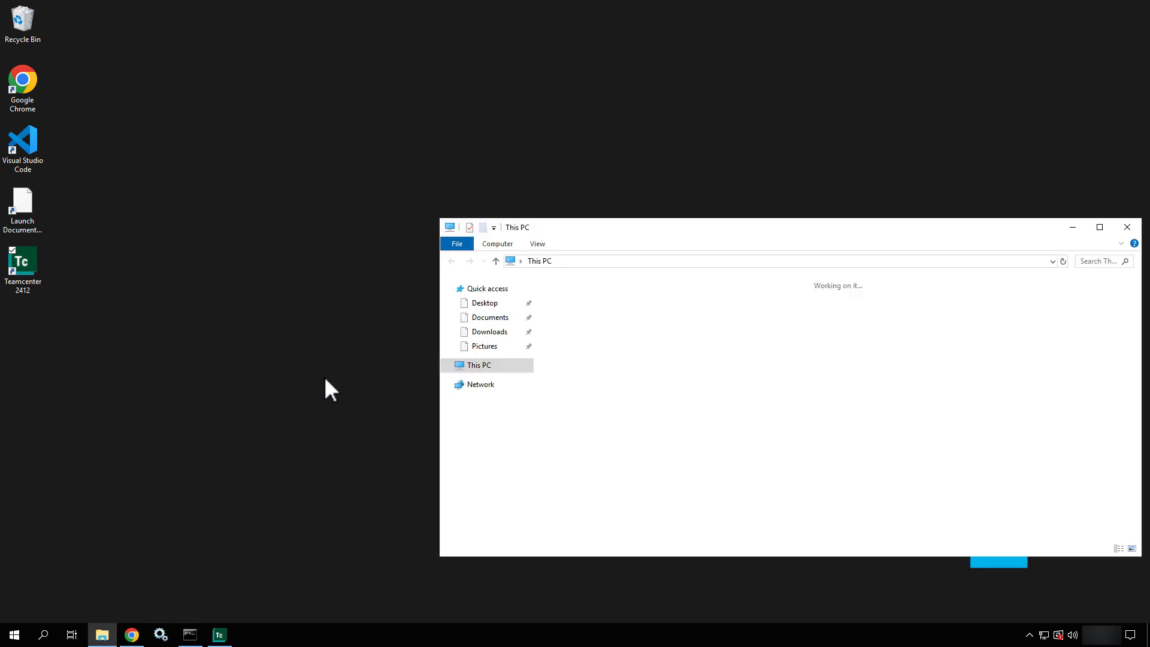
left_click(583, 263)
type("http://TRAINING01:4544")
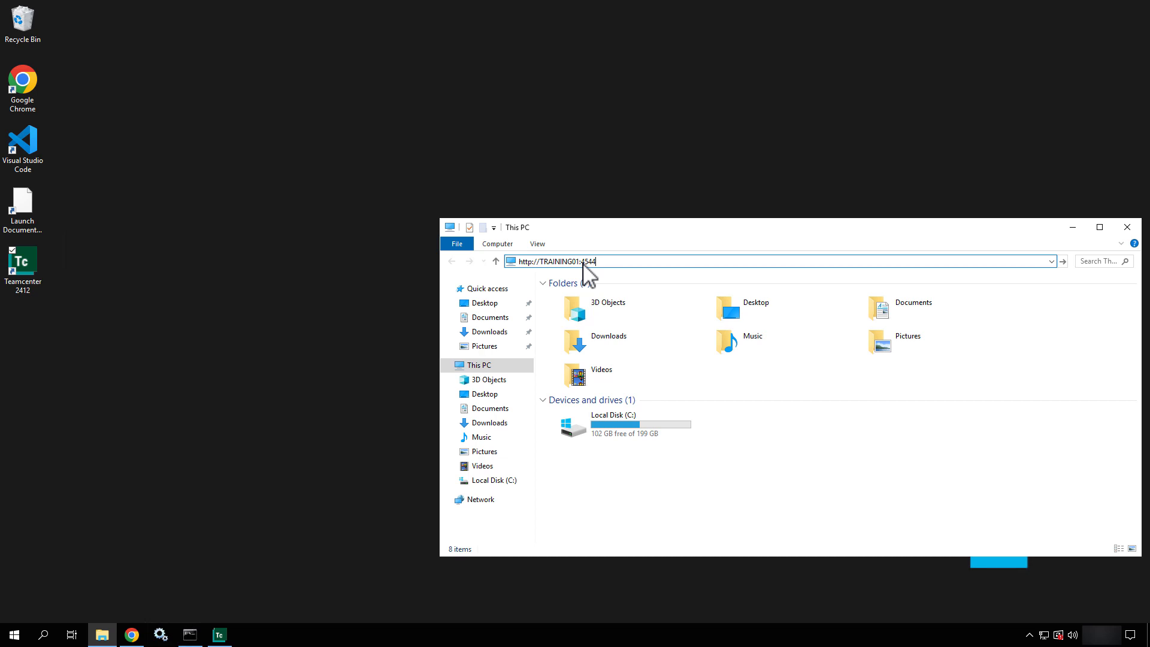
key("BackSpace")
key("BackSpace")
key("BackSpace")
key("BackSpace")
key("BackSpace")
key("BackSpace")
key("BackSpace")
key("BackSpace")
key("BackSpace")
key("BackSpace")
key("BackSpace")
key("BackSpace")
key("BackSpace")
key("BackSpace")
key("BackSpace")
key("BackSpace")
key("BackSpace")
key("BackSpace")
key("BackSpace")
key("BackSpace")
- Browse from Local Disk (C:) through apps, Siemens, Teamcenter2412 and tc_root into bmide
double_click(648, 426)
left_click(605, 300)
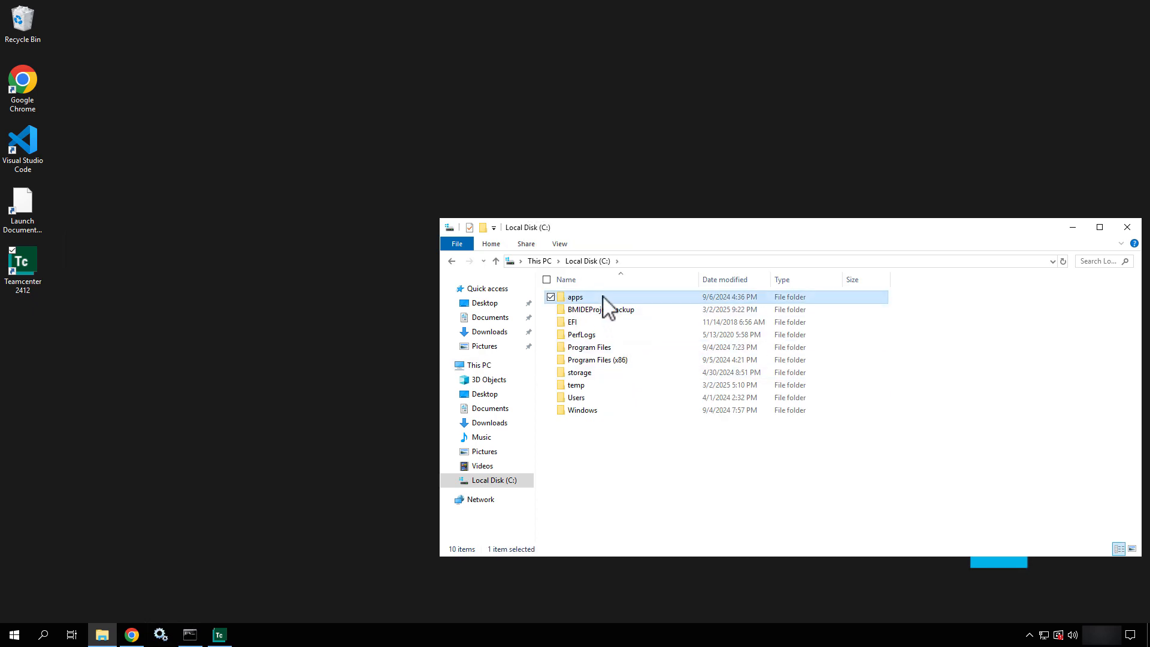
double_click(605, 300)
double_click(583, 325)
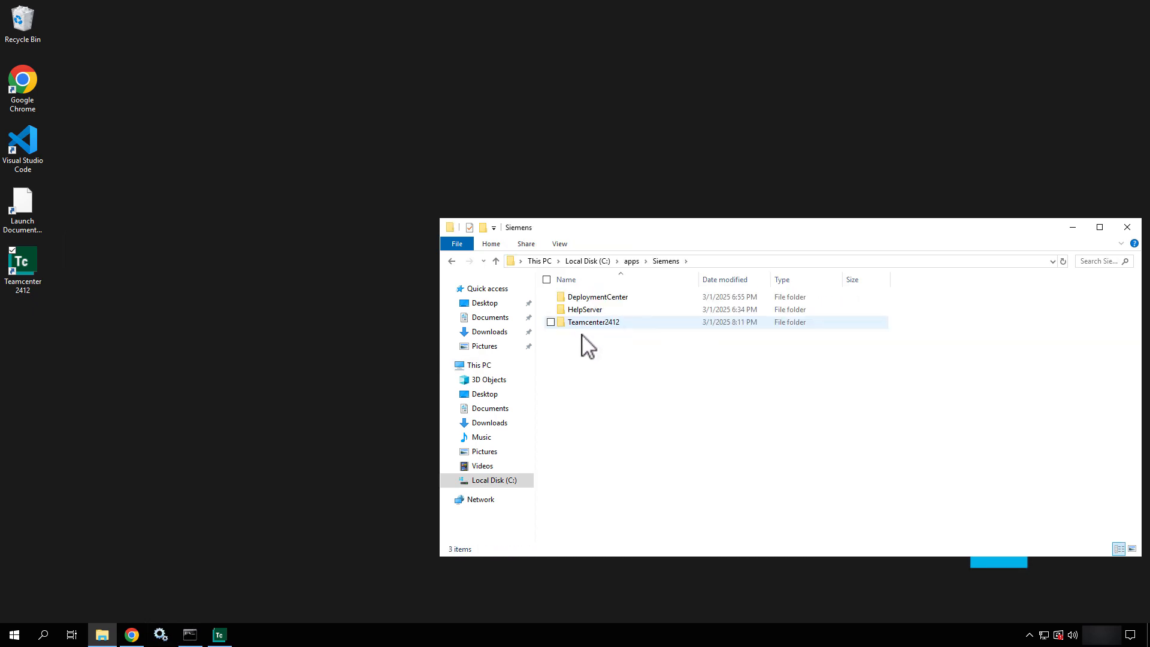
double_click(585, 324)
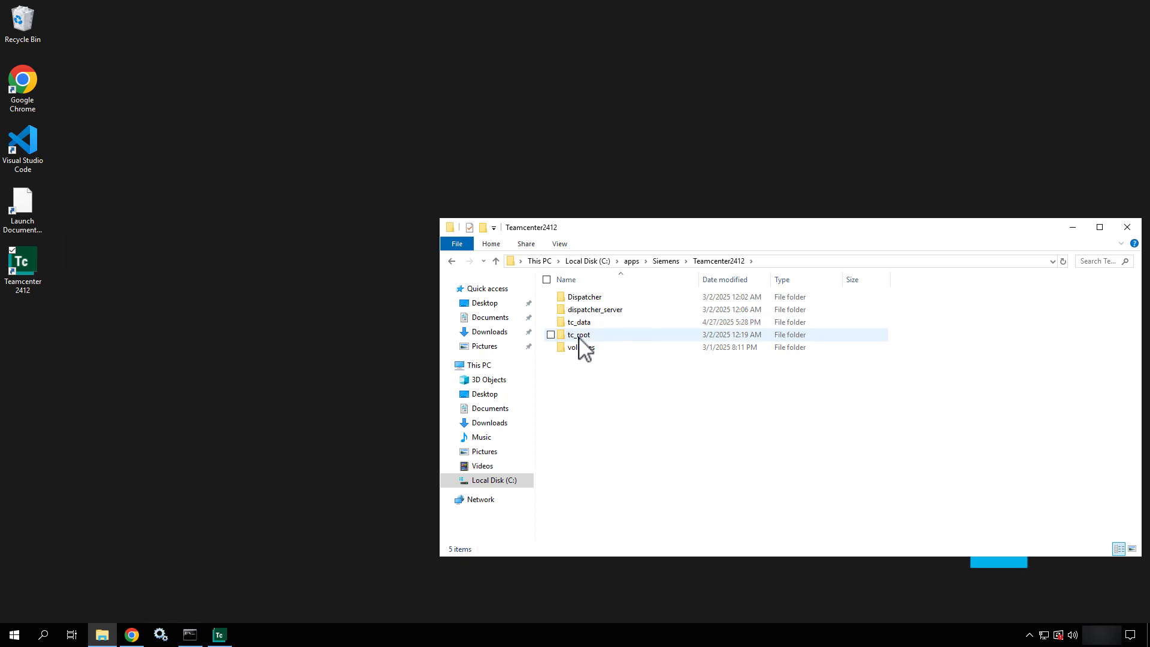
double_click(579, 335)
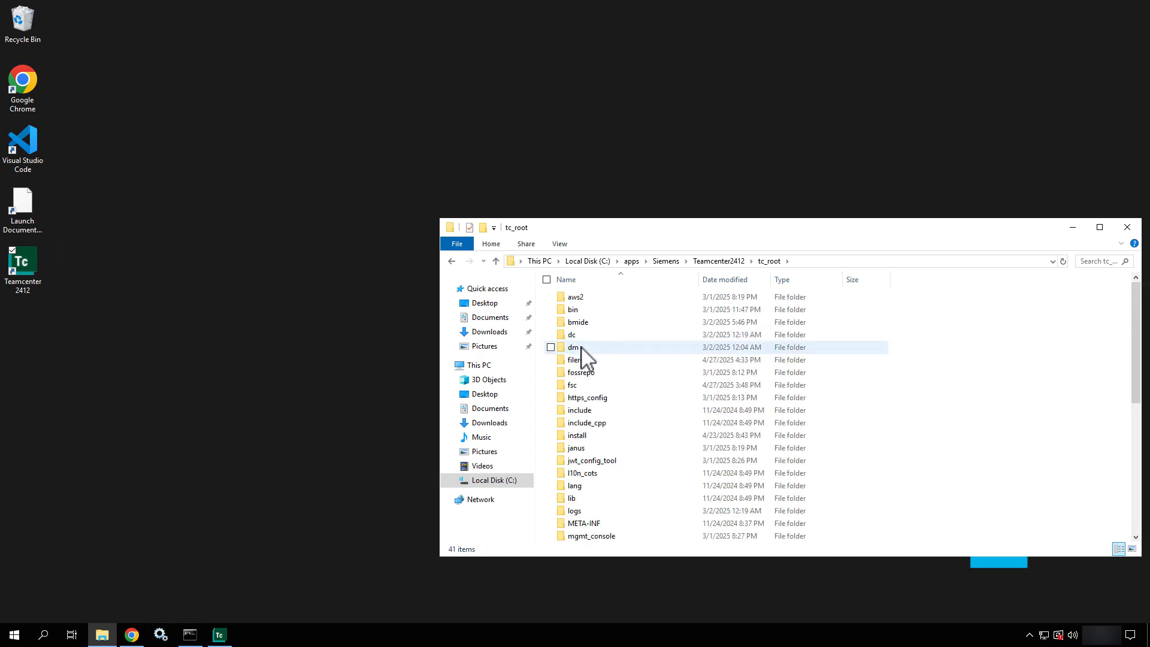
double_click(577, 324)
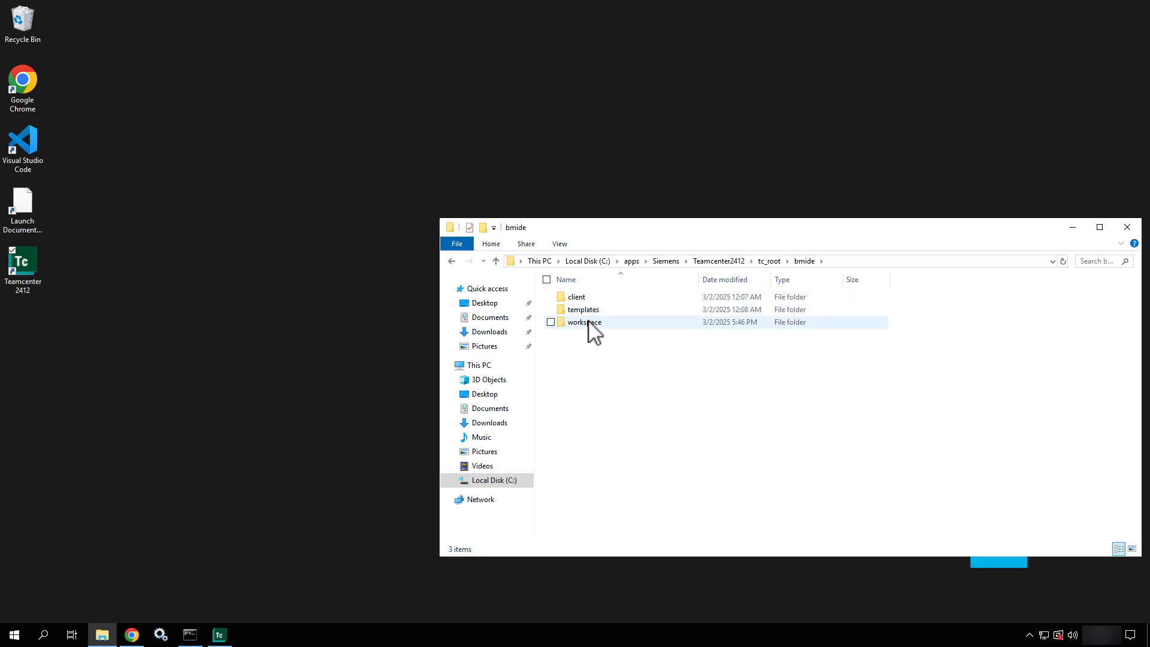
- Look inside workspace\2412000.0.0, then return to the bmide folder
double_click(589, 322)
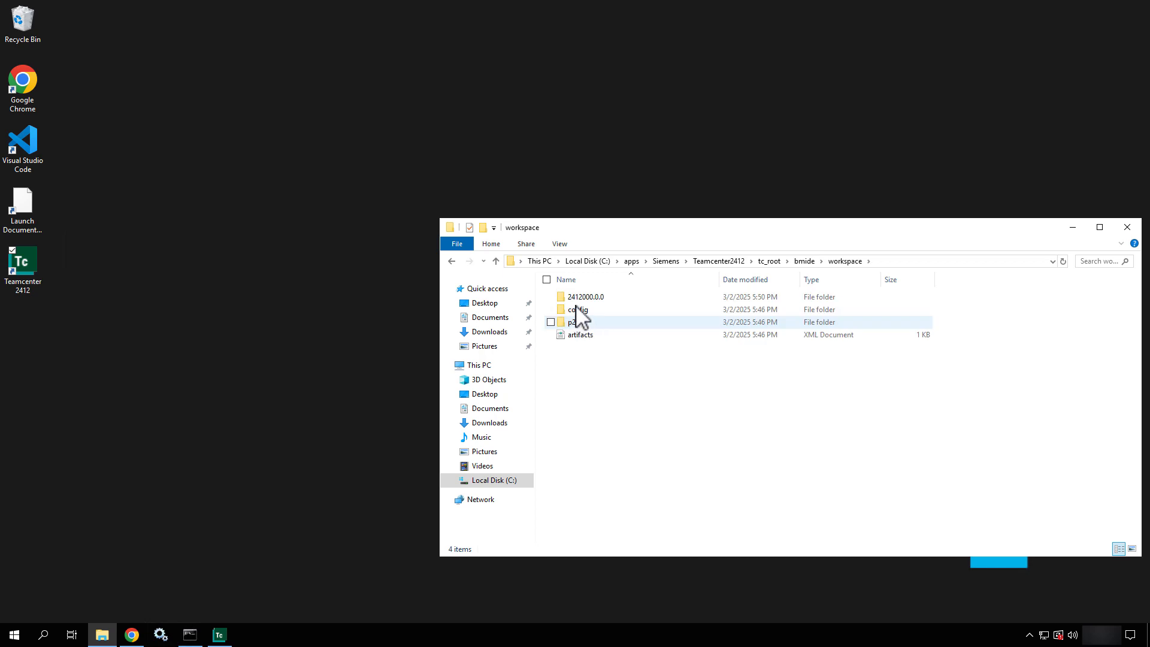
left_click(581, 298)
double_click(581, 297)
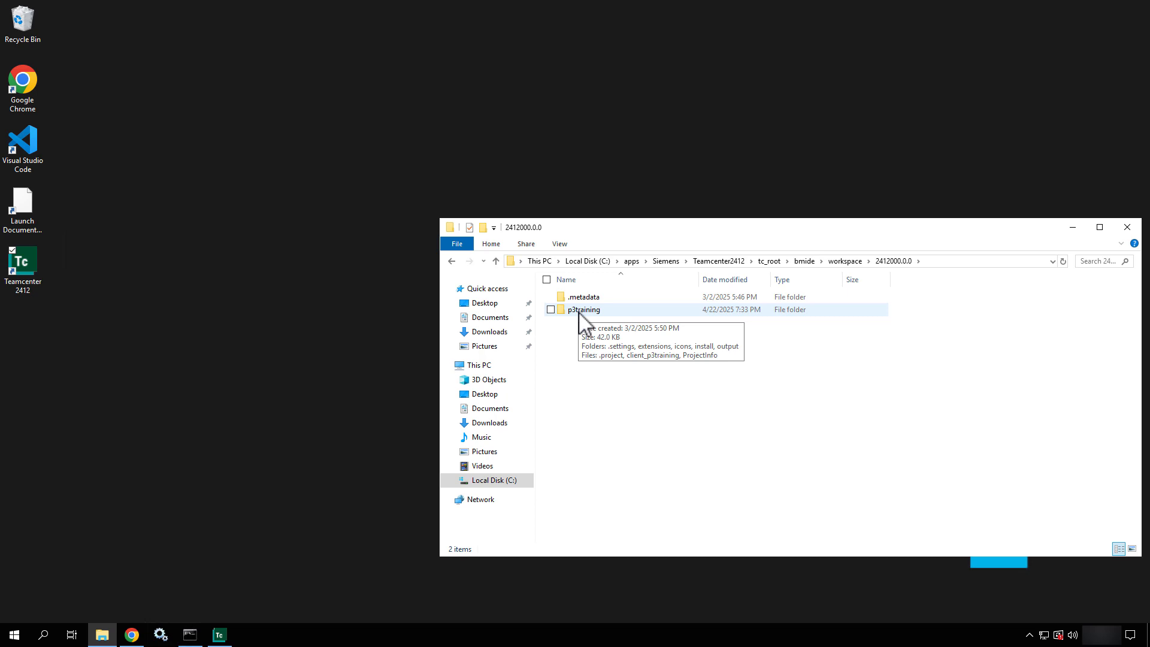
left_click(806, 260)
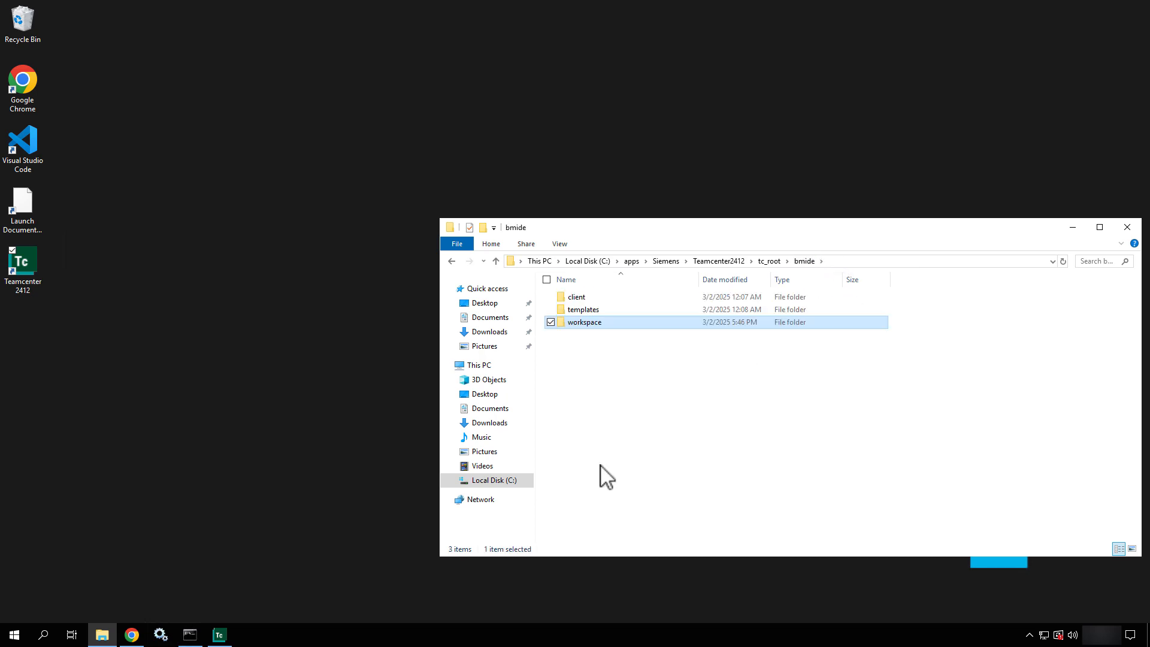
- Inspect the bmide templates folder, then go back up to bmide
left_click(596, 312)
double_click(596, 312)
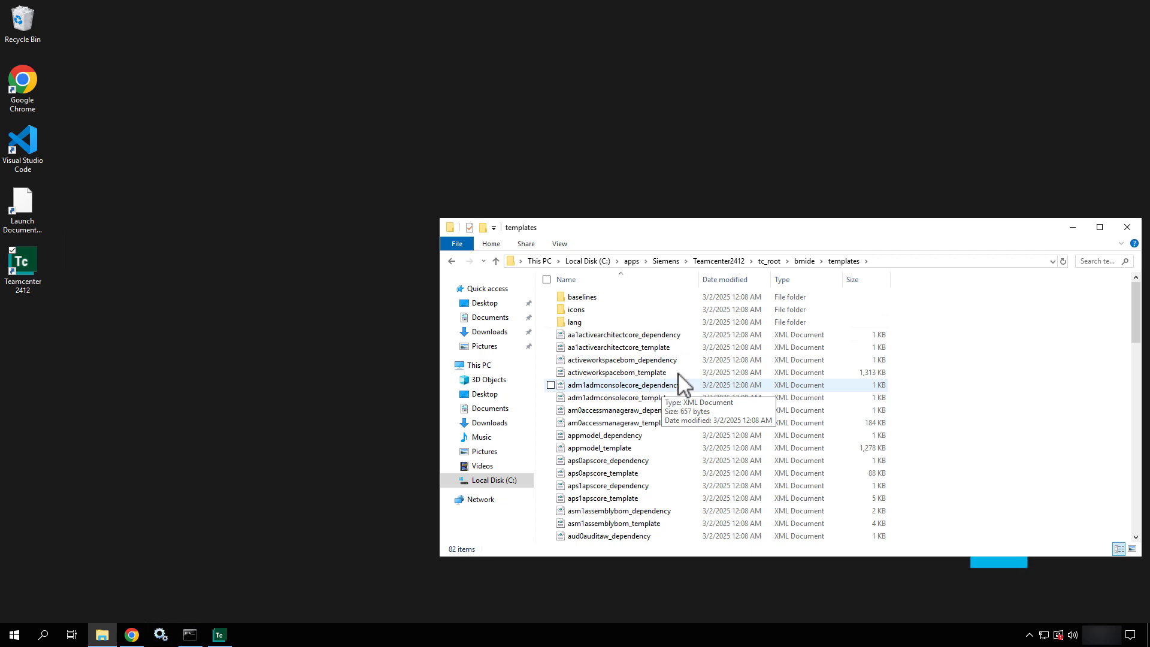
left_click(805, 261)
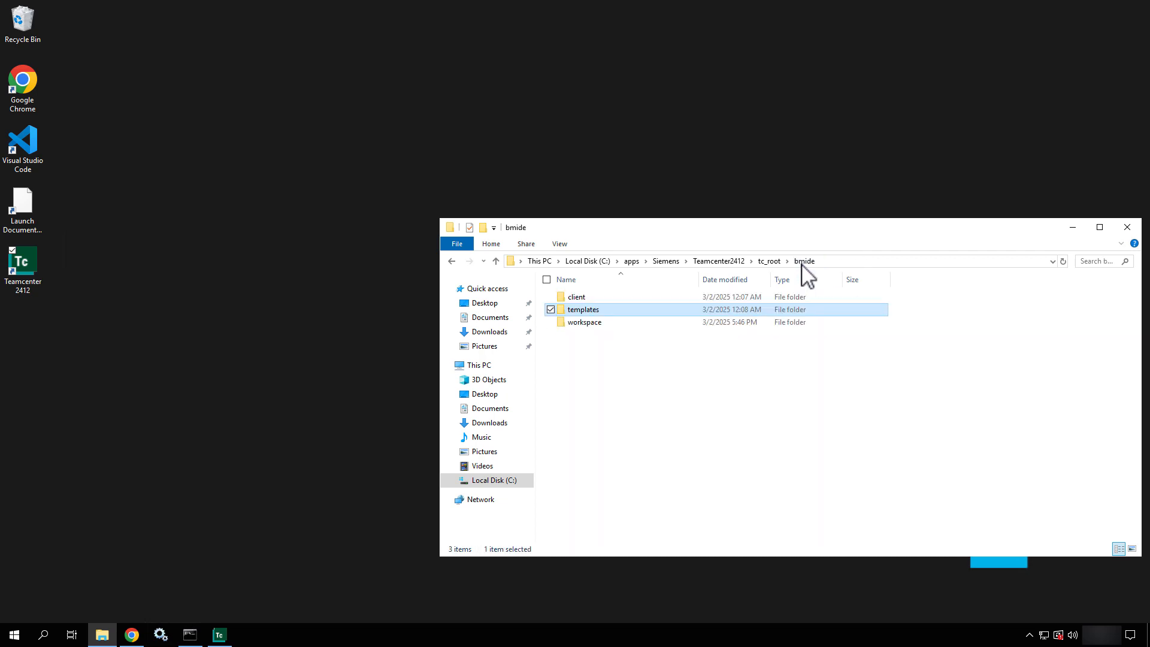
- Run bmide.bat from the bmide\client folder to launch Business Modeler IDE
double_click(587, 297)
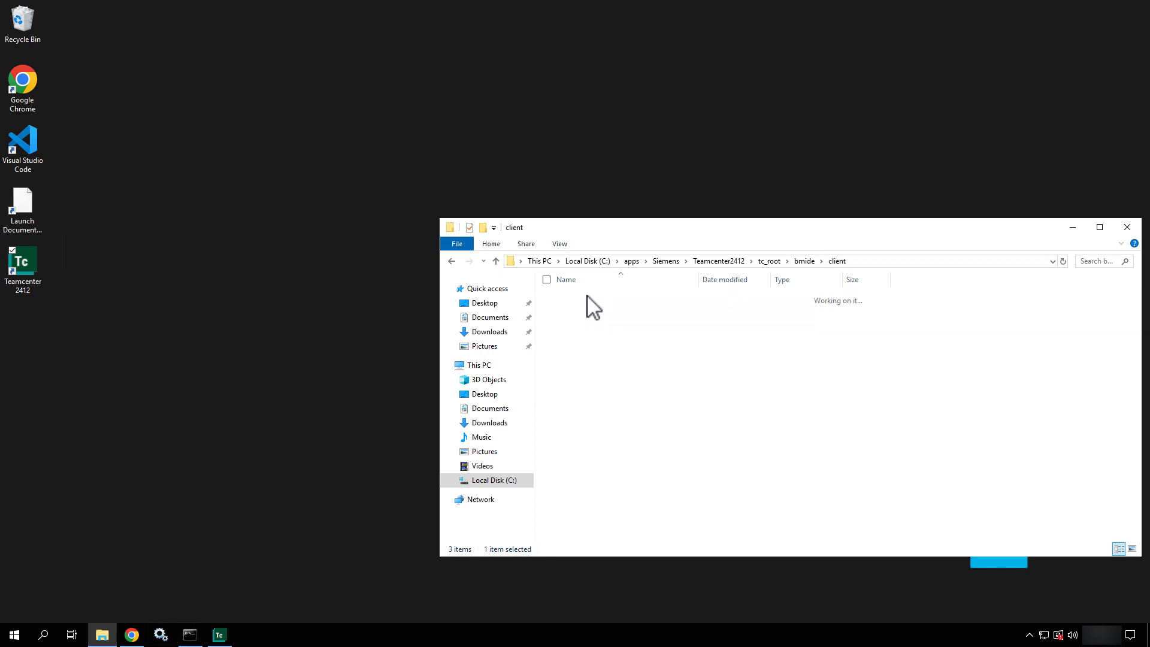
left_click(570, 439)
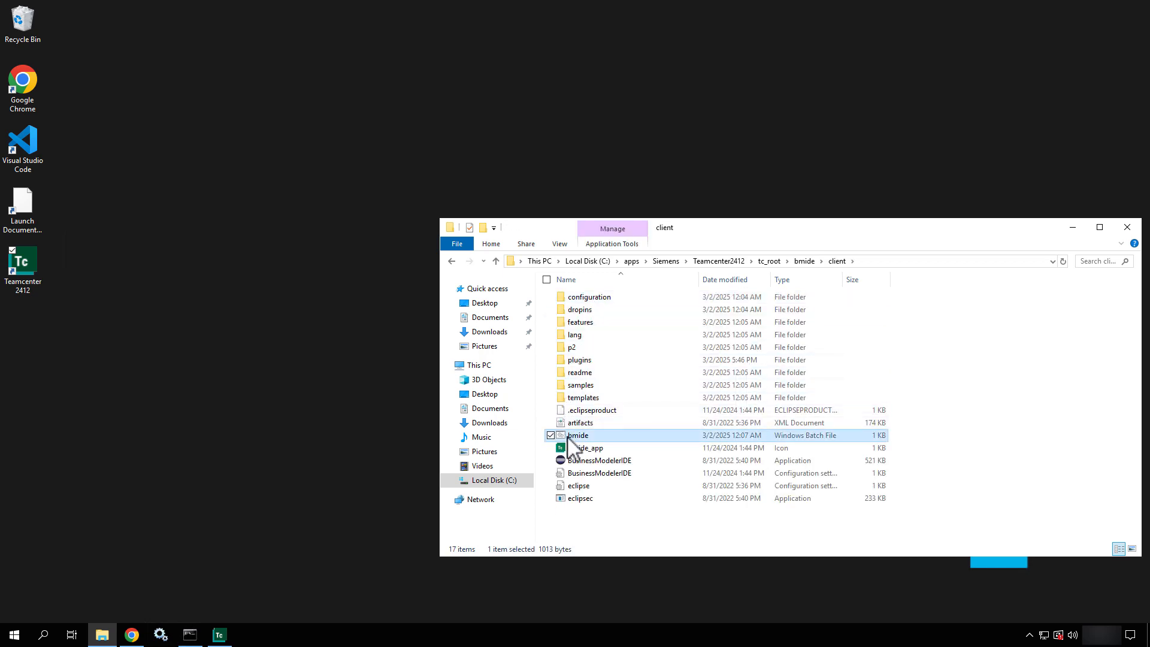
right_click(570, 437)
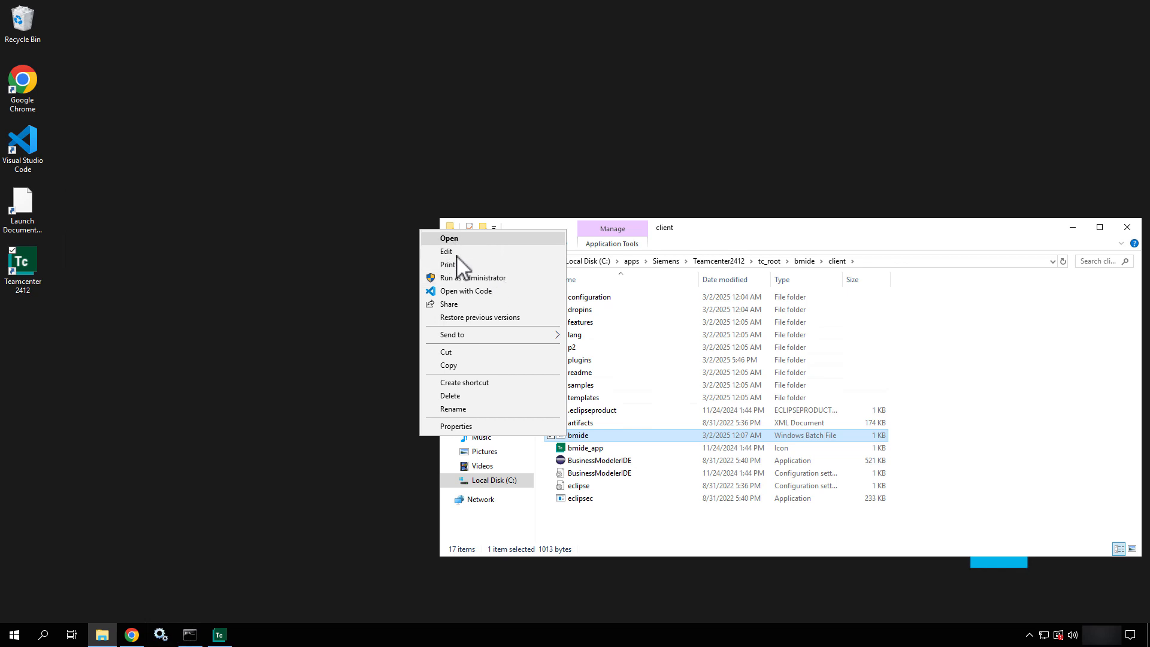
left_click(467, 240)
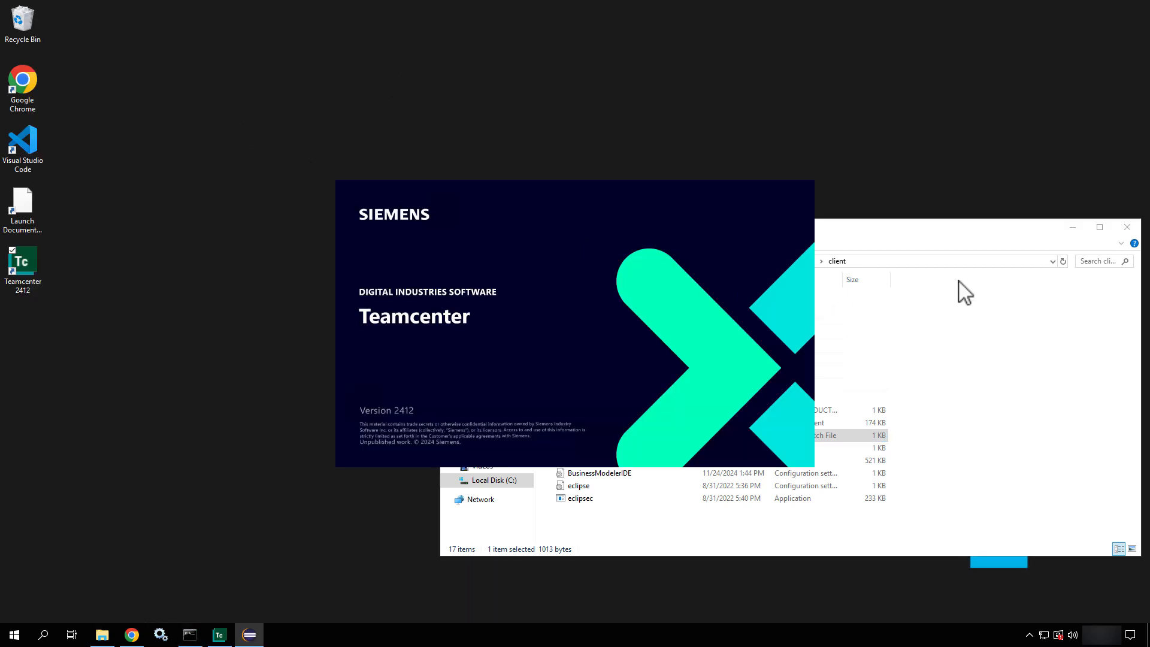
- Close File Explorer and launch Business Modeler IDE on the recent 2412000.0.0 workspace
left_click(1127, 227)
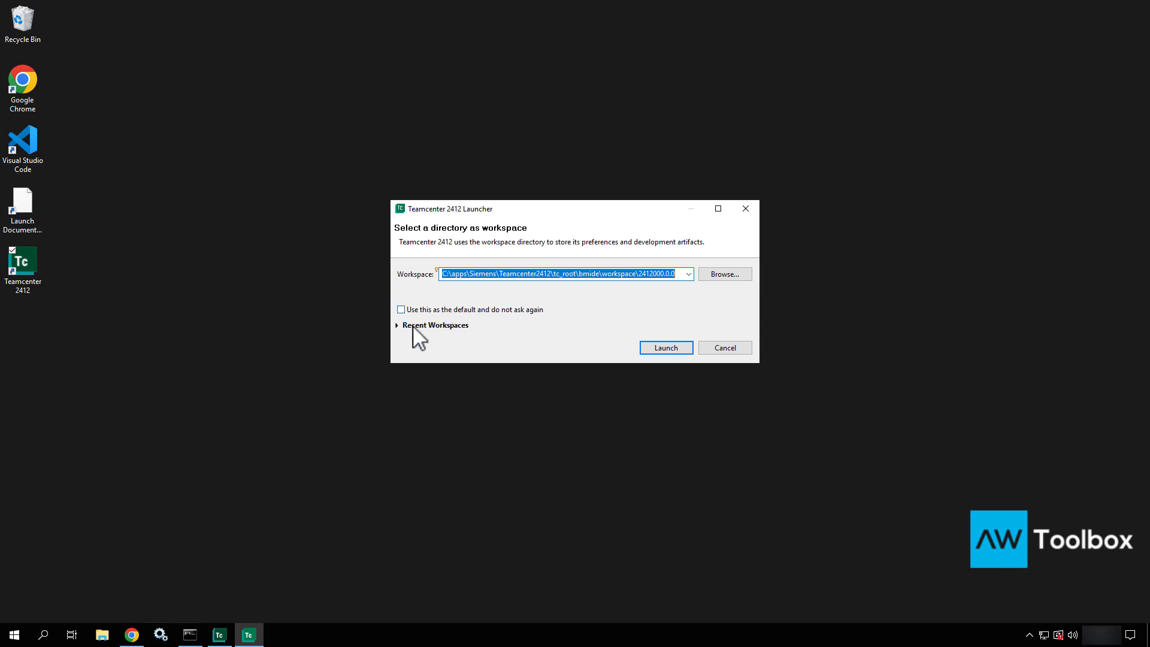
left_click(435, 327)
left_click(436, 326)
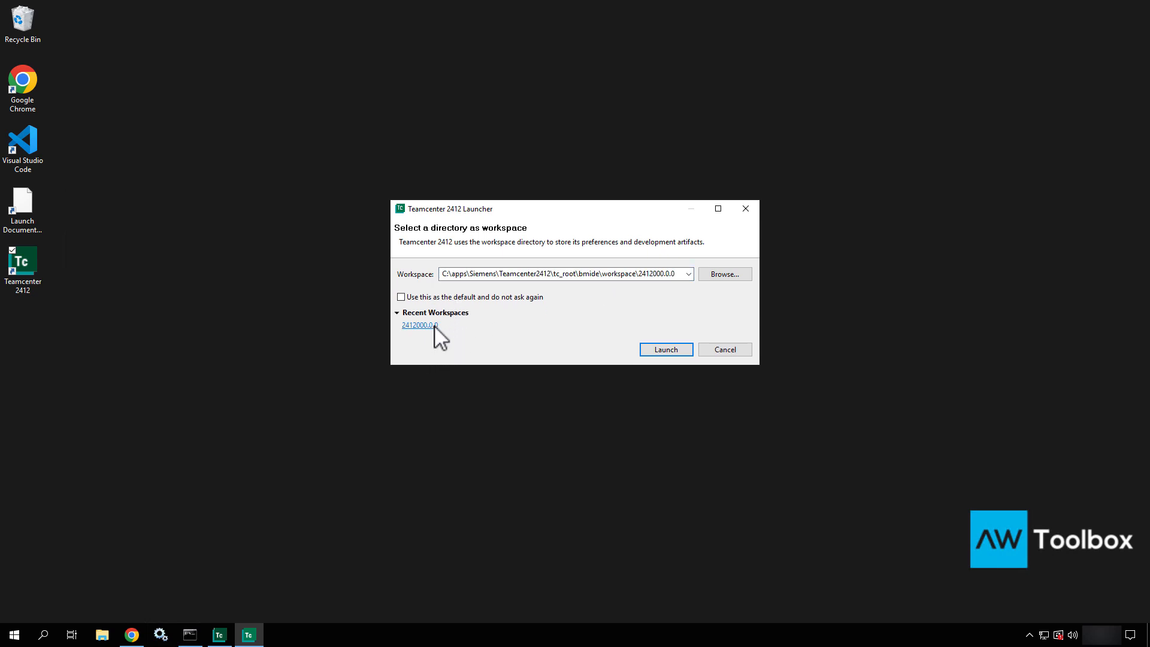
left_click(667, 349)
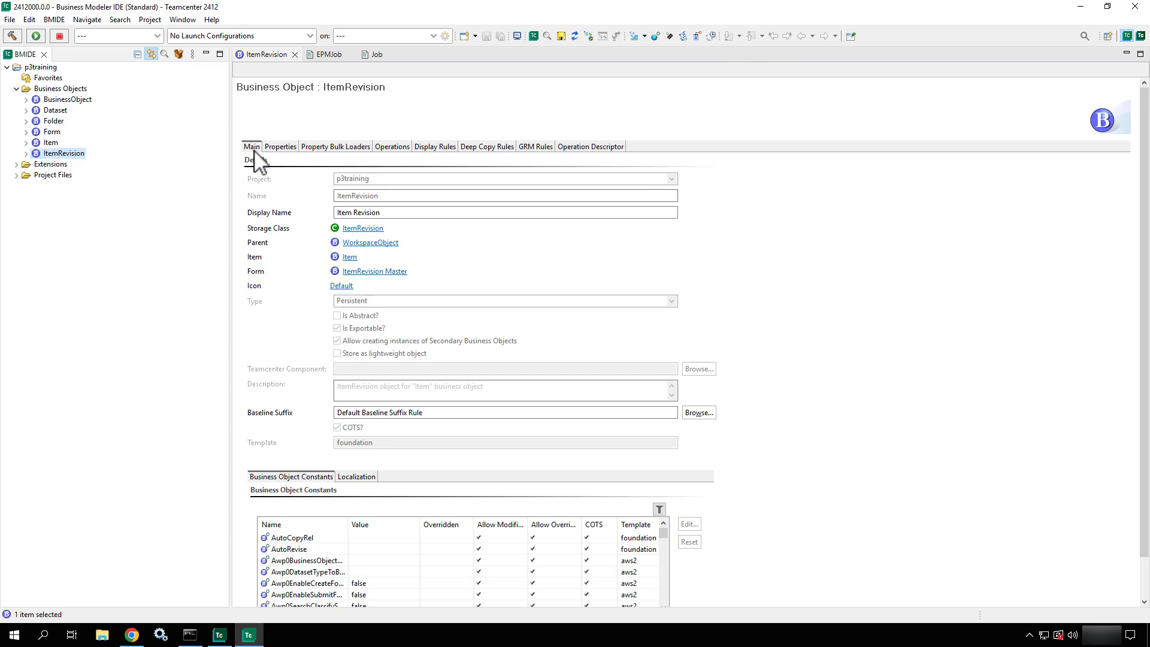
- Expand ItemRevision, view its Properties tab, then minimize BMIDE and restore Chrome
left_click(26, 154)
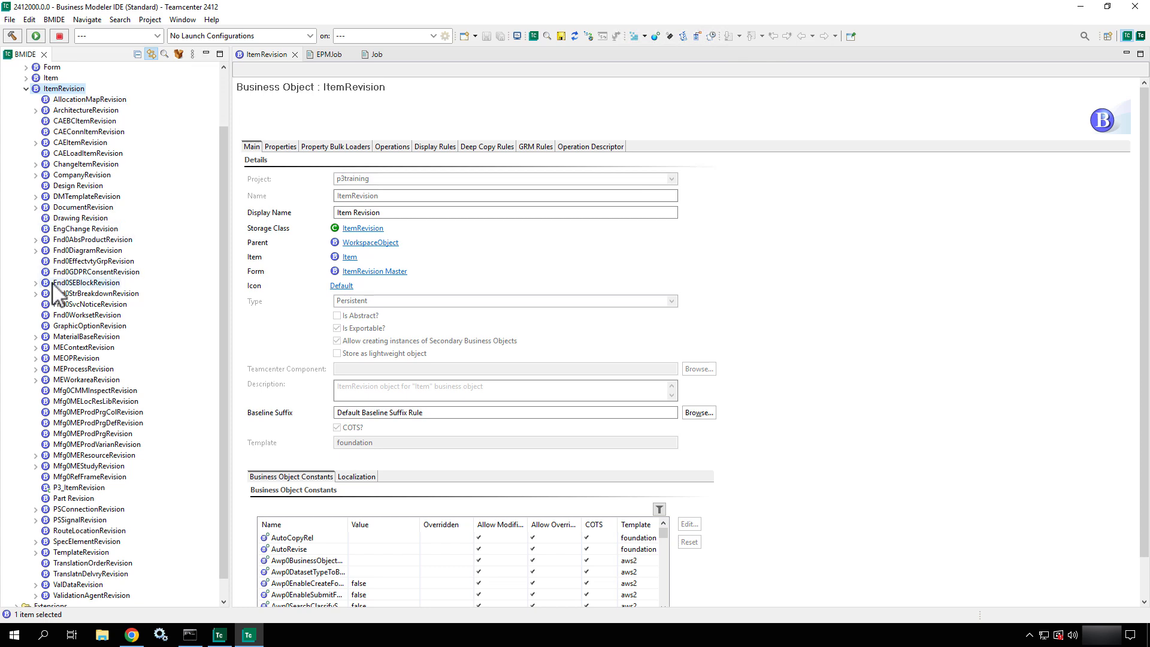
left_click(289, 147)
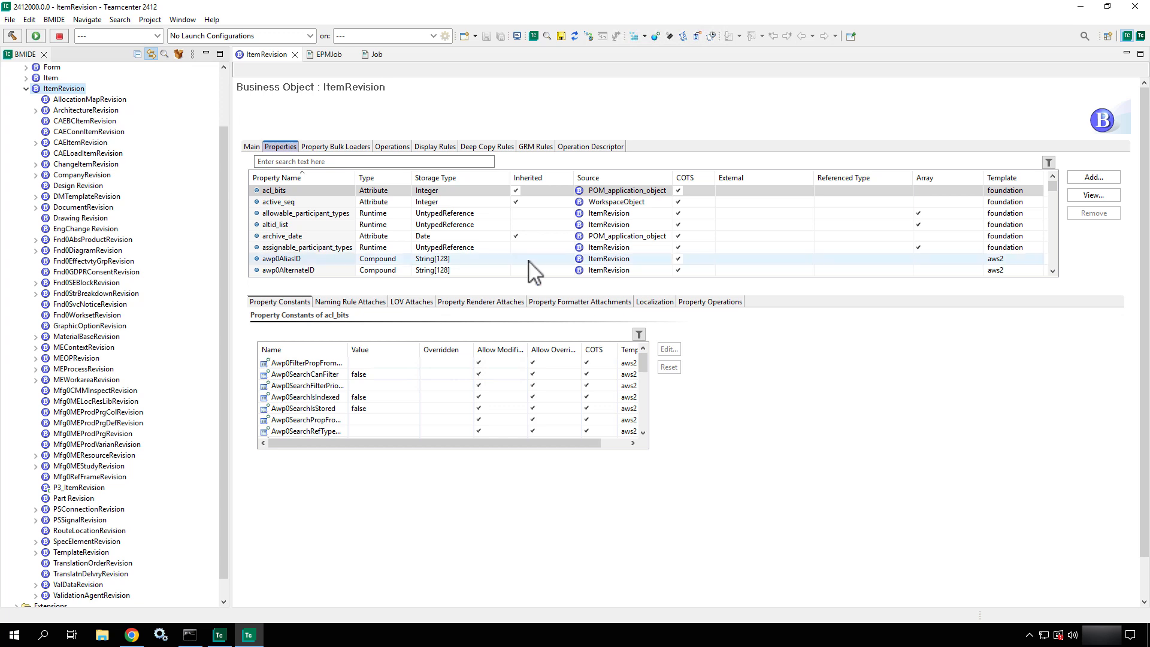
left_click(1086, 8)
left_click(131, 634)
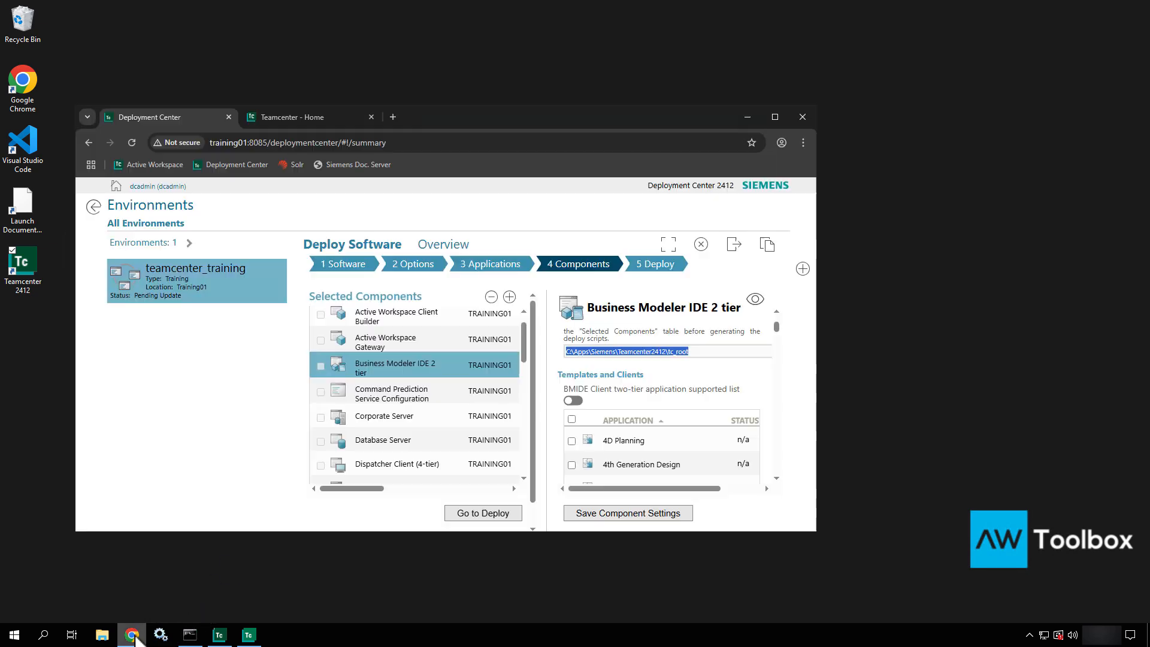
- On the Teamcenter home page, switch the session workspace to Active Admin
left_click(289, 115)
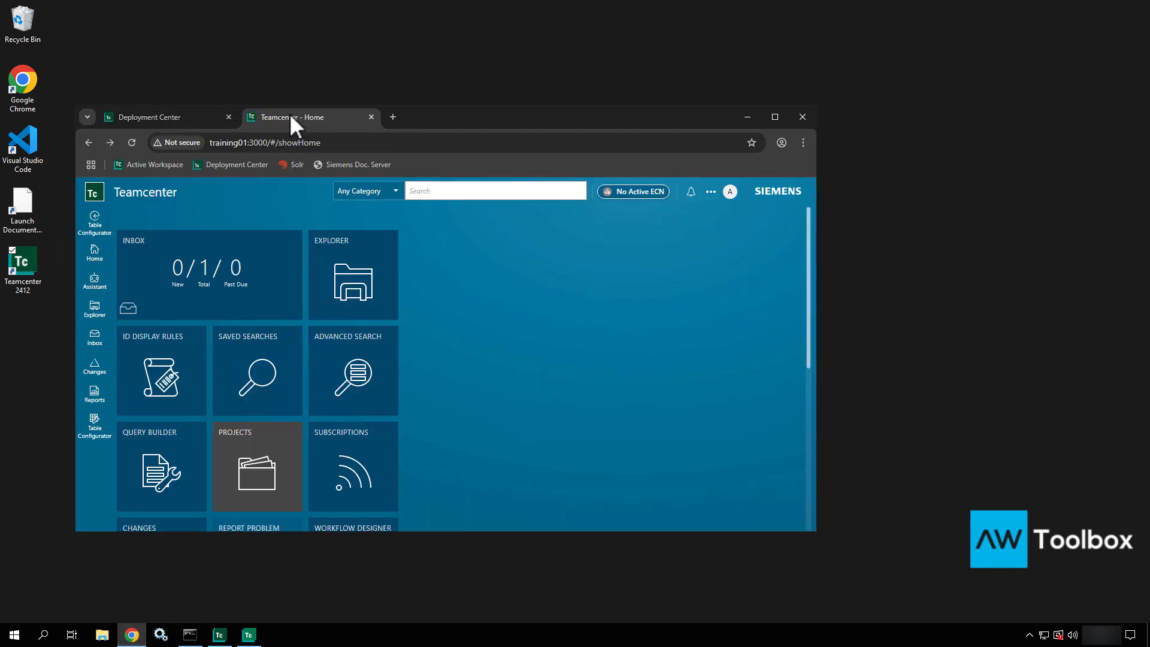
left_click(774, 117)
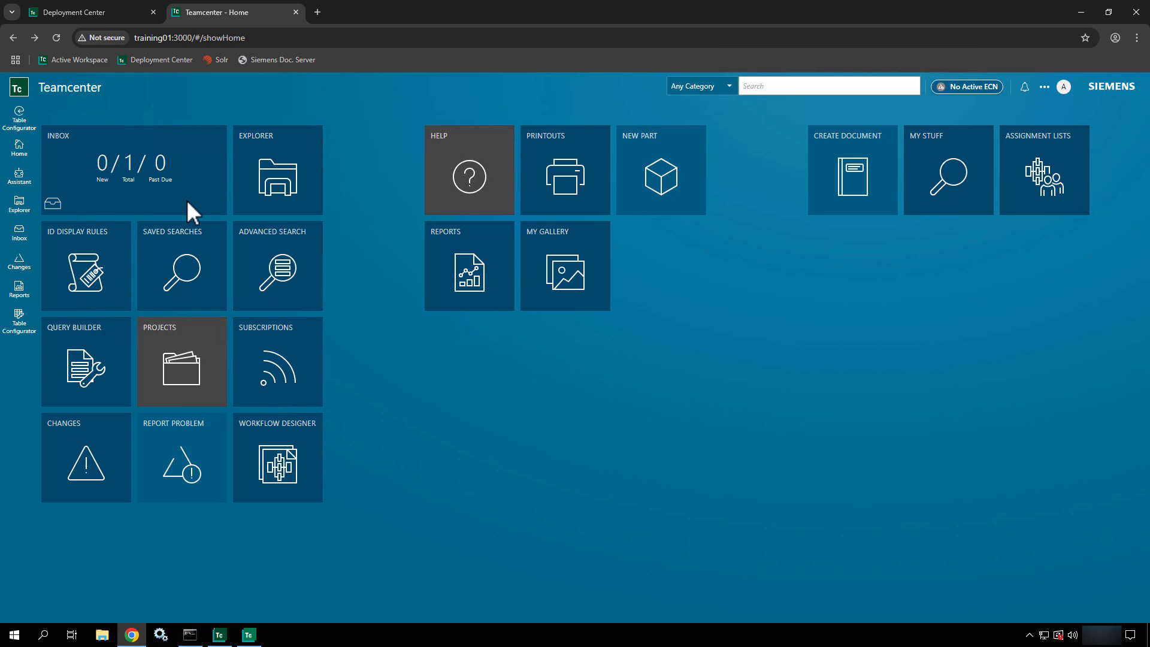
left_click(1065, 84)
left_click(983, 181)
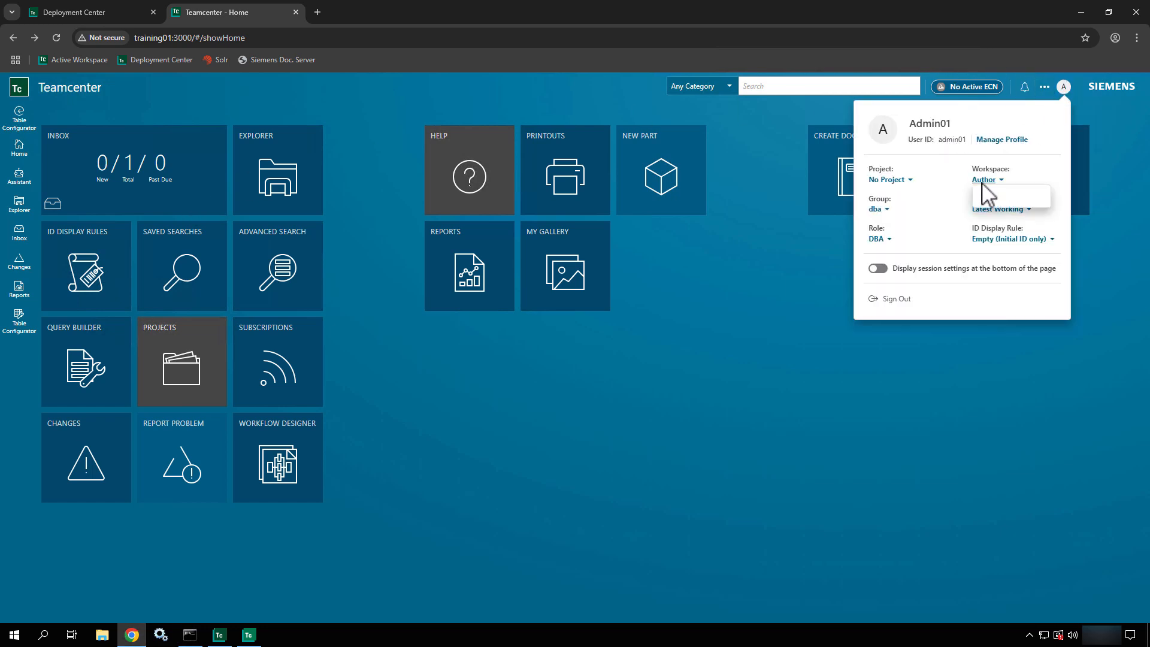
left_click(984, 192)
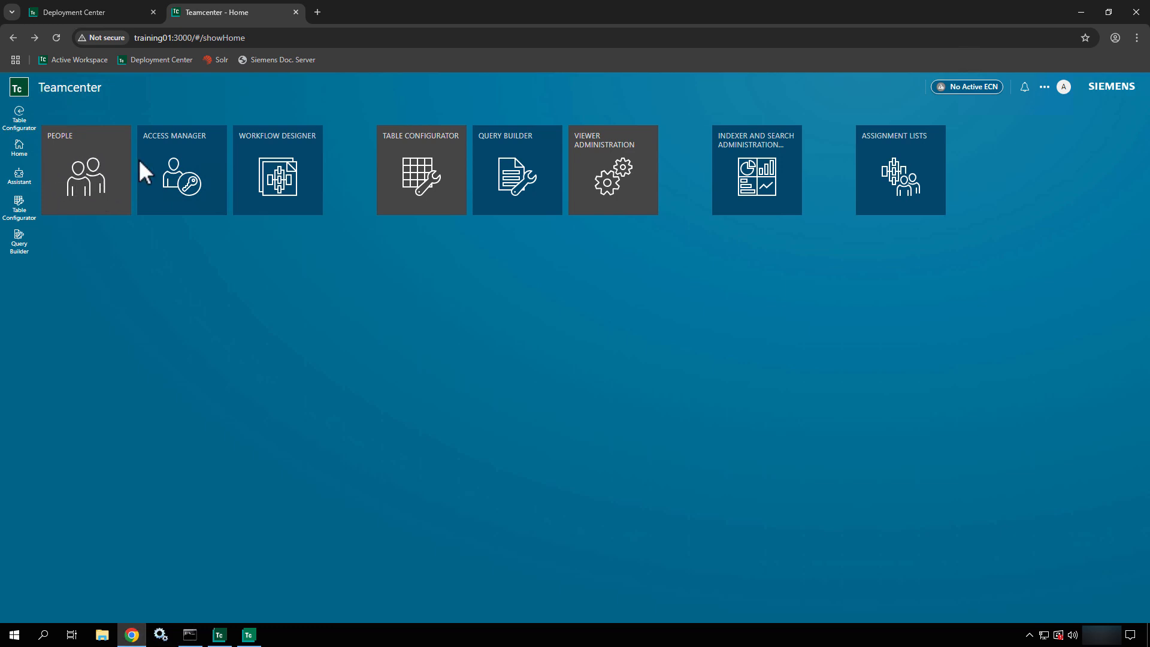
- Open the Access Manager rule tree, then restore Business Modeler IDE from the taskbar
left_click(185, 167)
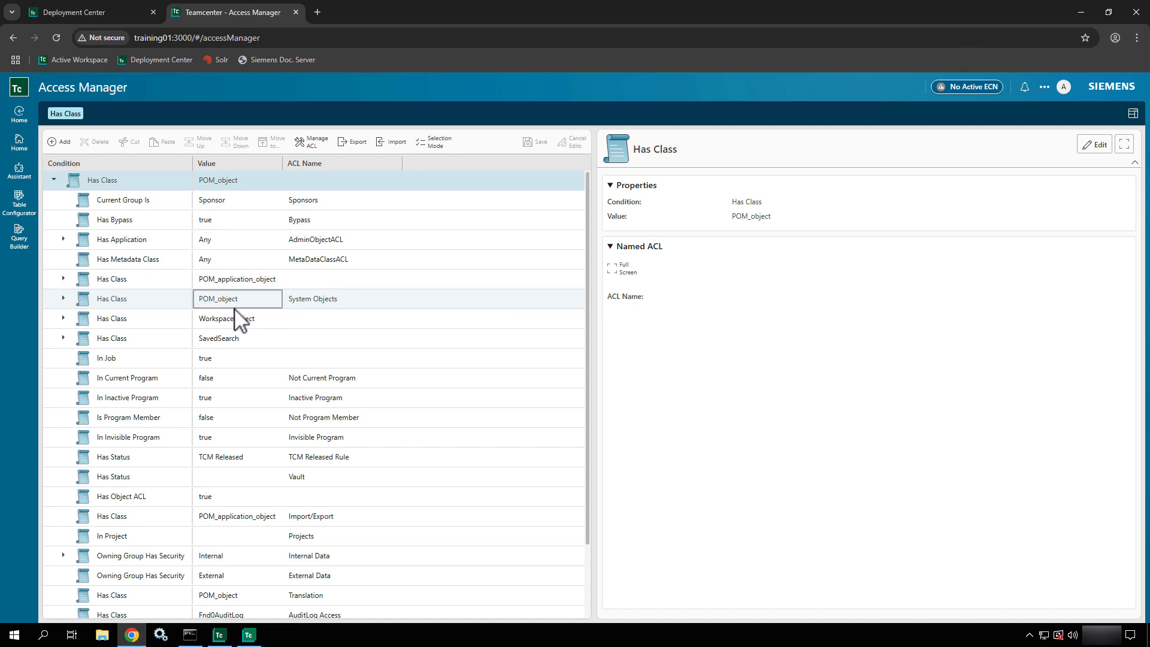
left_click(248, 635)
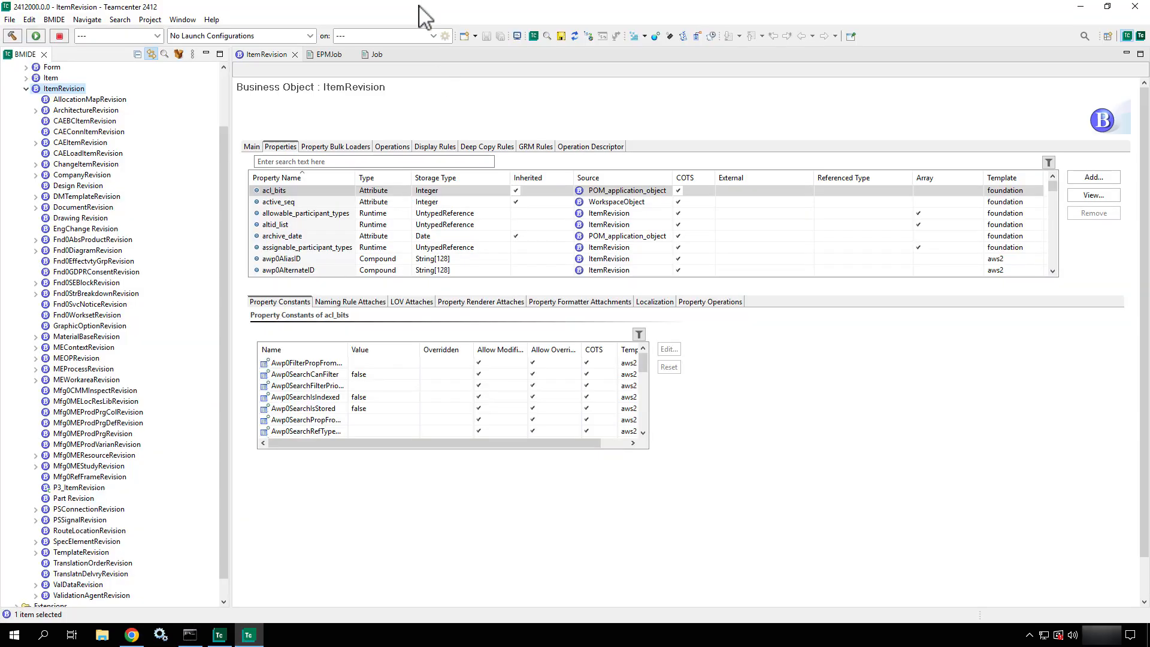
- Resize BMIDE over Access Manager, collapse ItemRevision, expand BusinessObject and select POM_object
left_click_drag(419, 13, 677, 201)
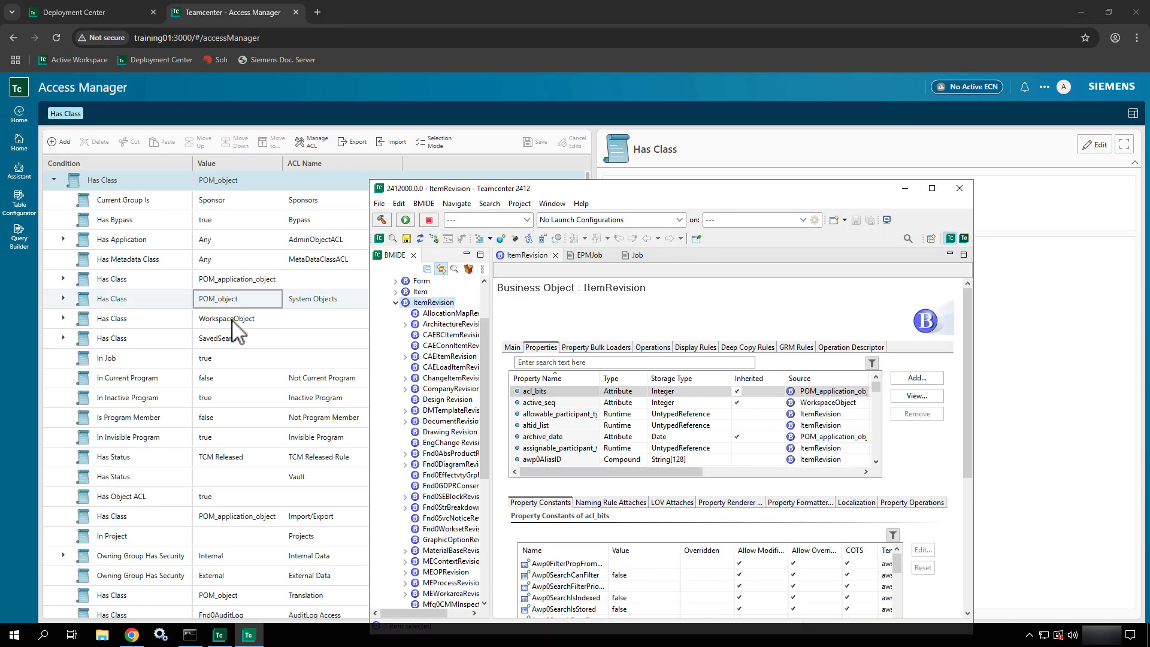
left_click(396, 303)
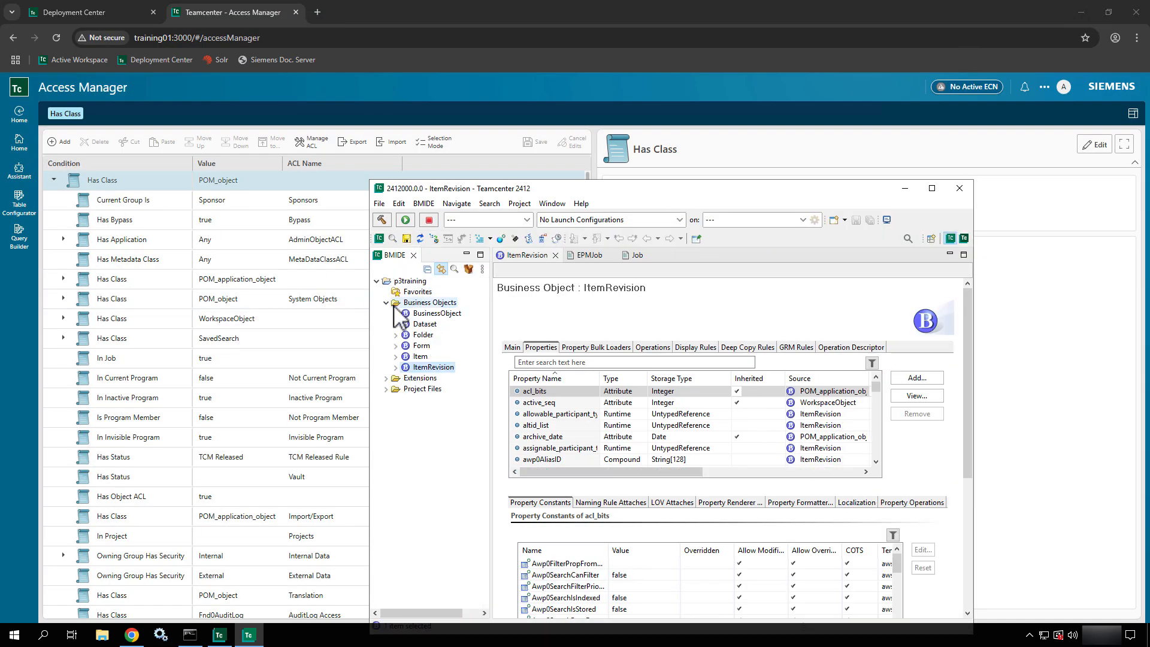
left_click(395, 313)
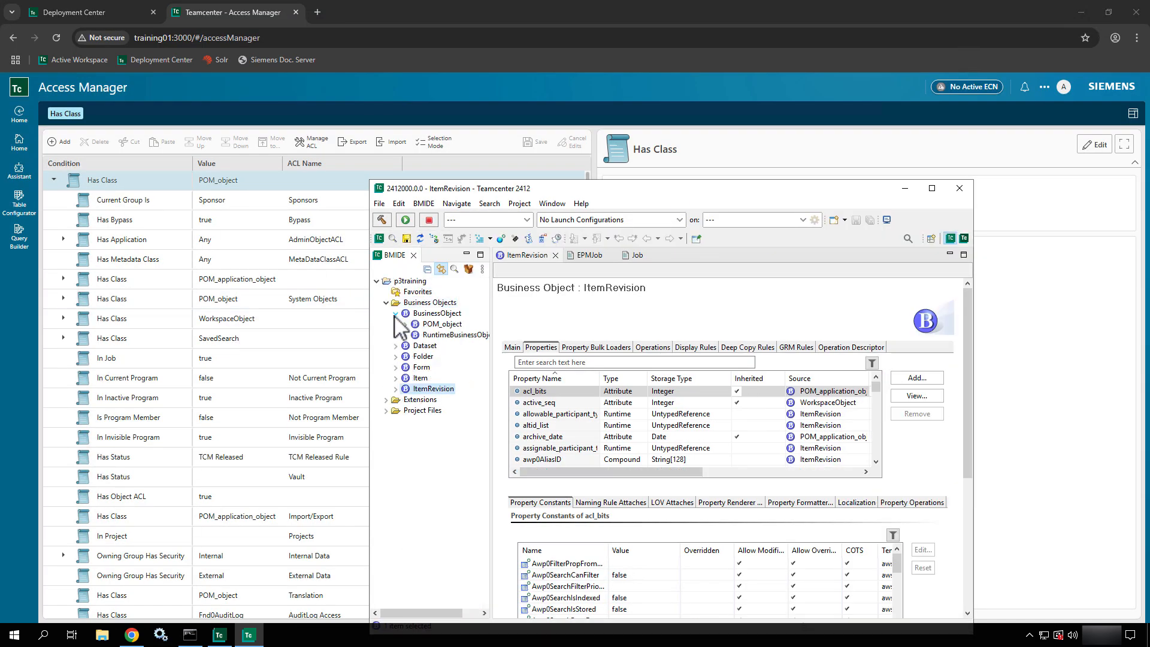
left_click(425, 327)
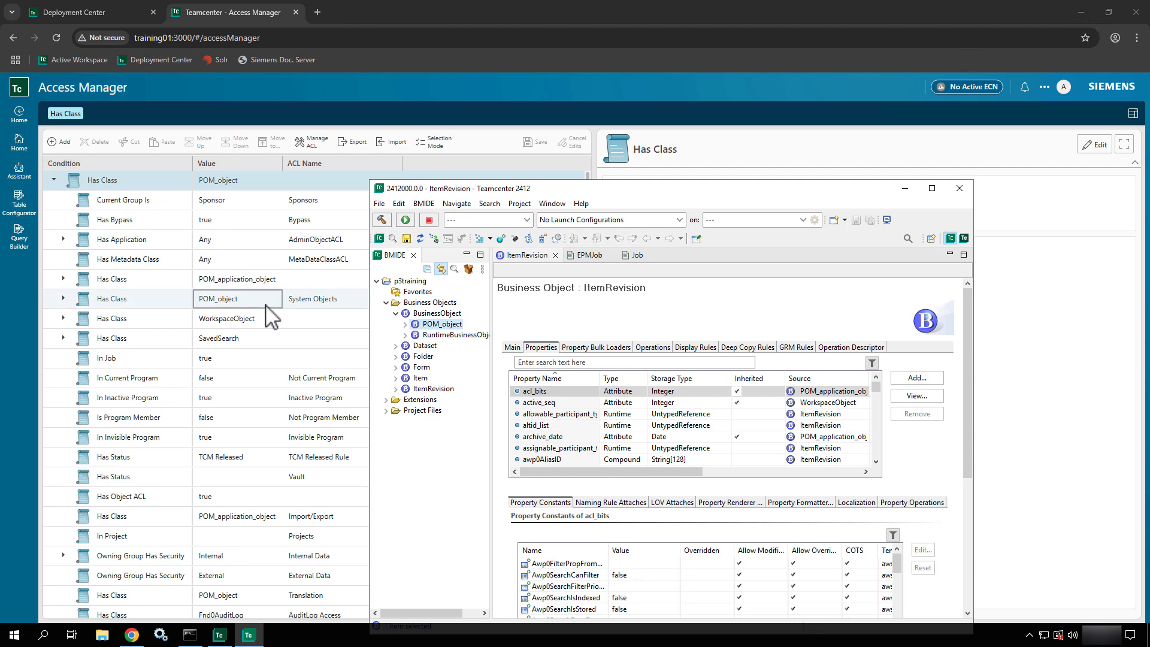
- Minimize BMIDE, check the In Invisible Program and Owning Group Has Security ACLs, then go Home
left_click(905, 189)
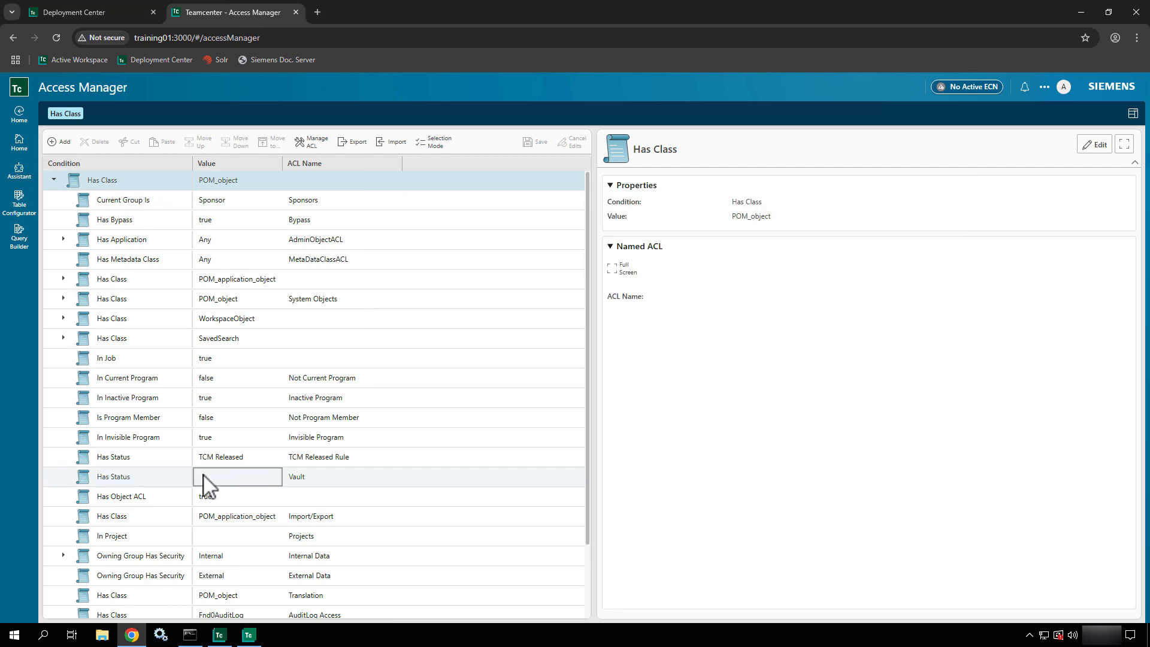
left_click(251, 438)
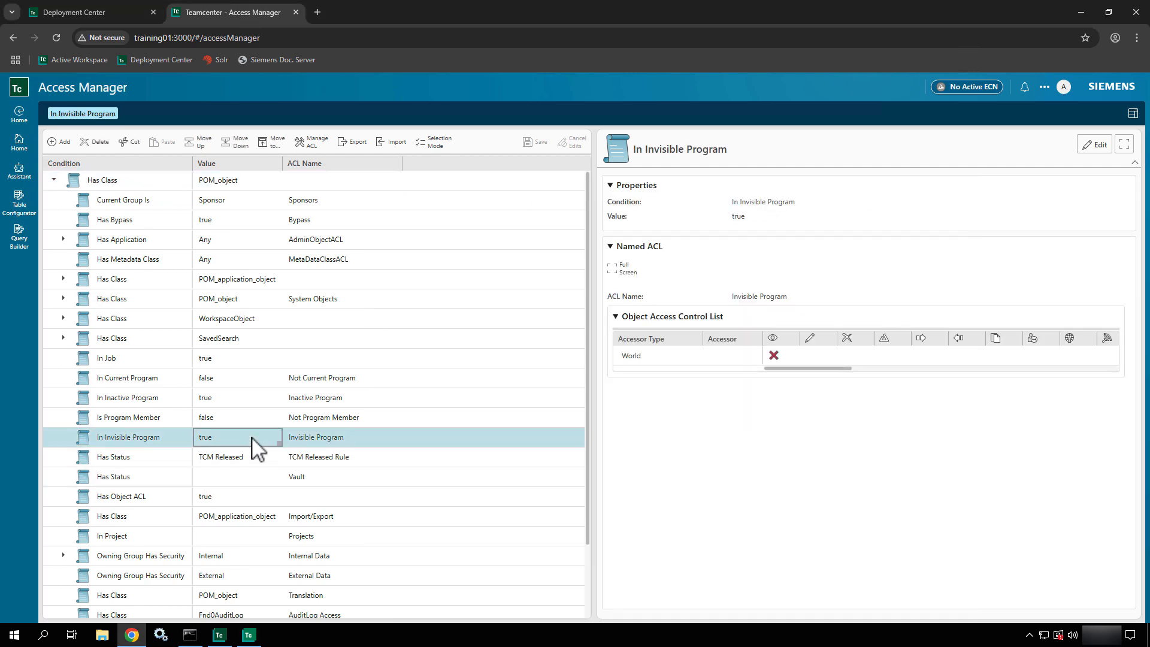
scroll(187, 514, "down", 2)
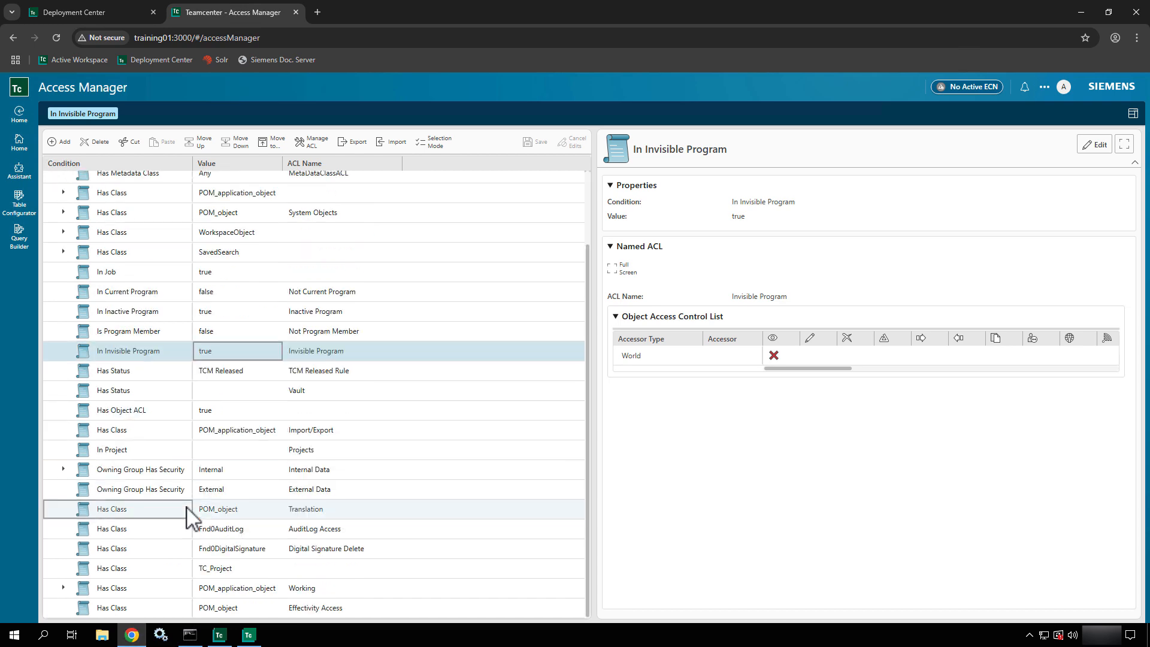
left_click(174, 472)
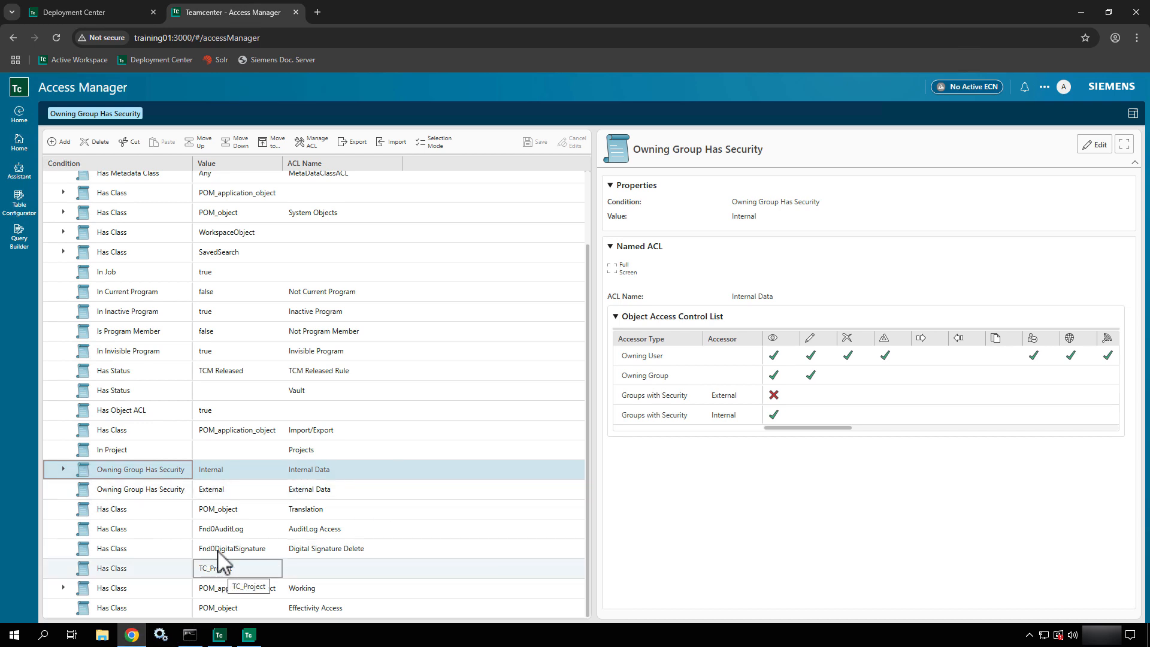
left_click(20, 147)
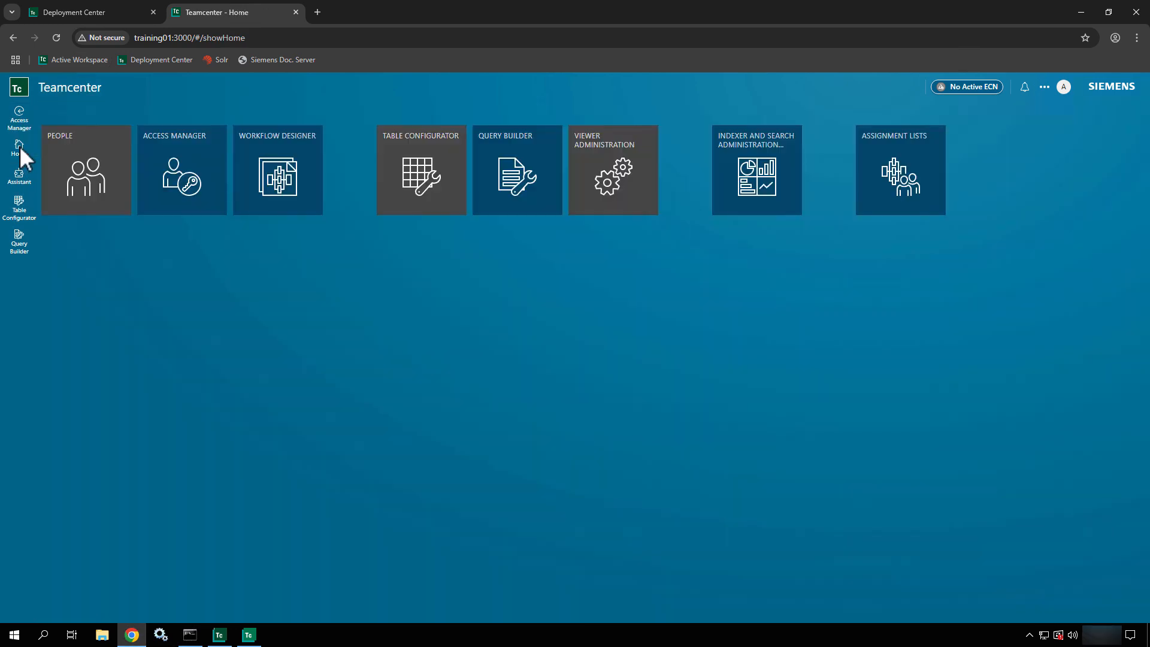
- Open the ABC Workflow template in Workflow Designer and select its Initiate Workflow task
left_click(310, 154)
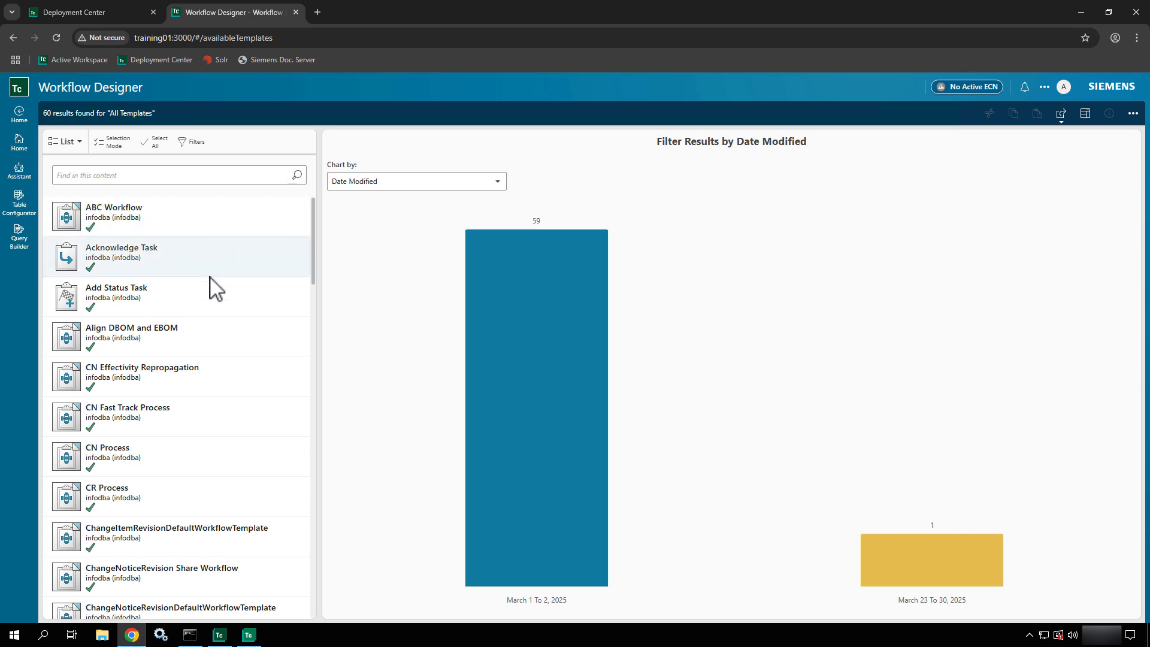
left_click(204, 217)
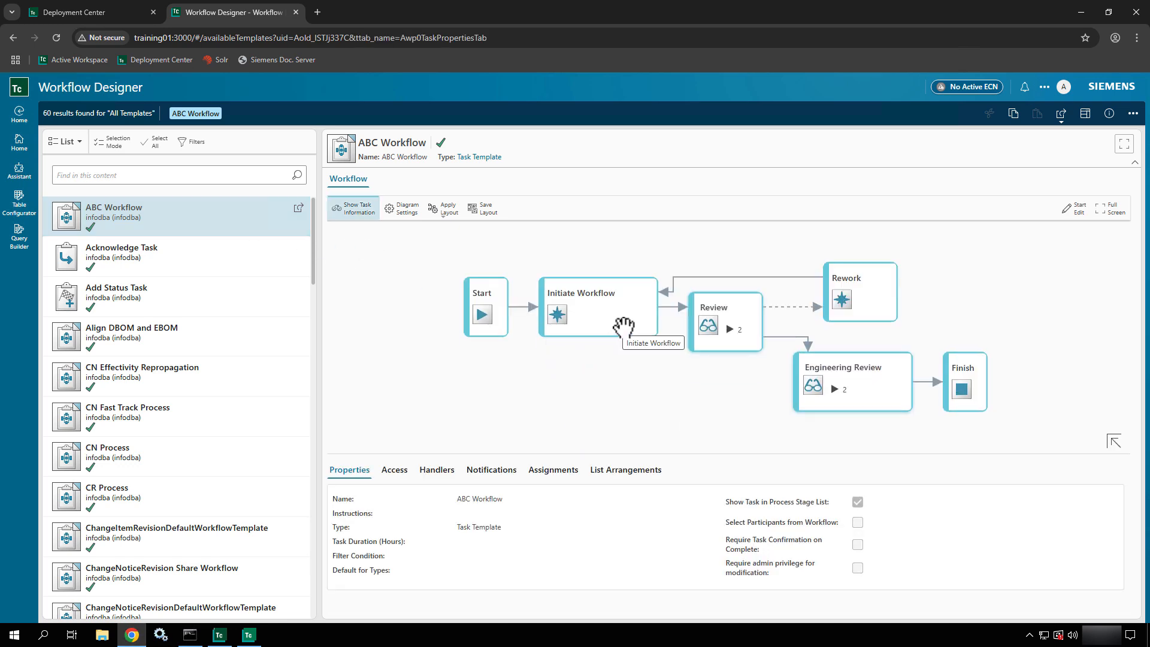
left_click(623, 325)
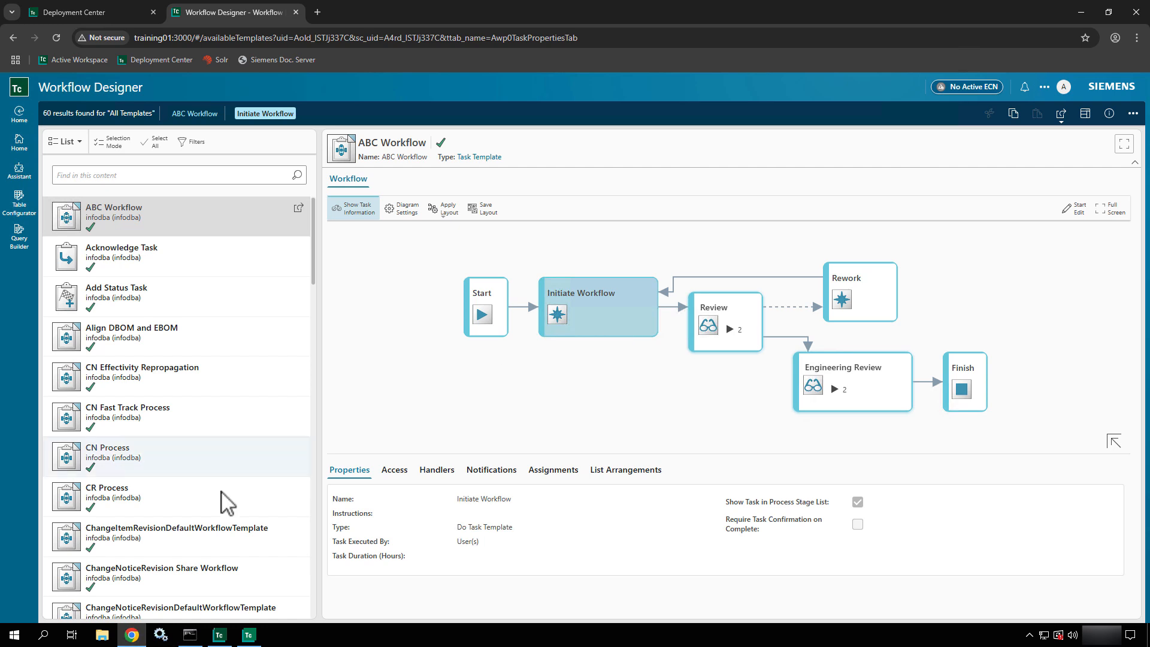
- Review Initiate Workflow's handlers down to EPM-hold under Completed > Rule - Quorum, then go Home
left_click(448, 473)
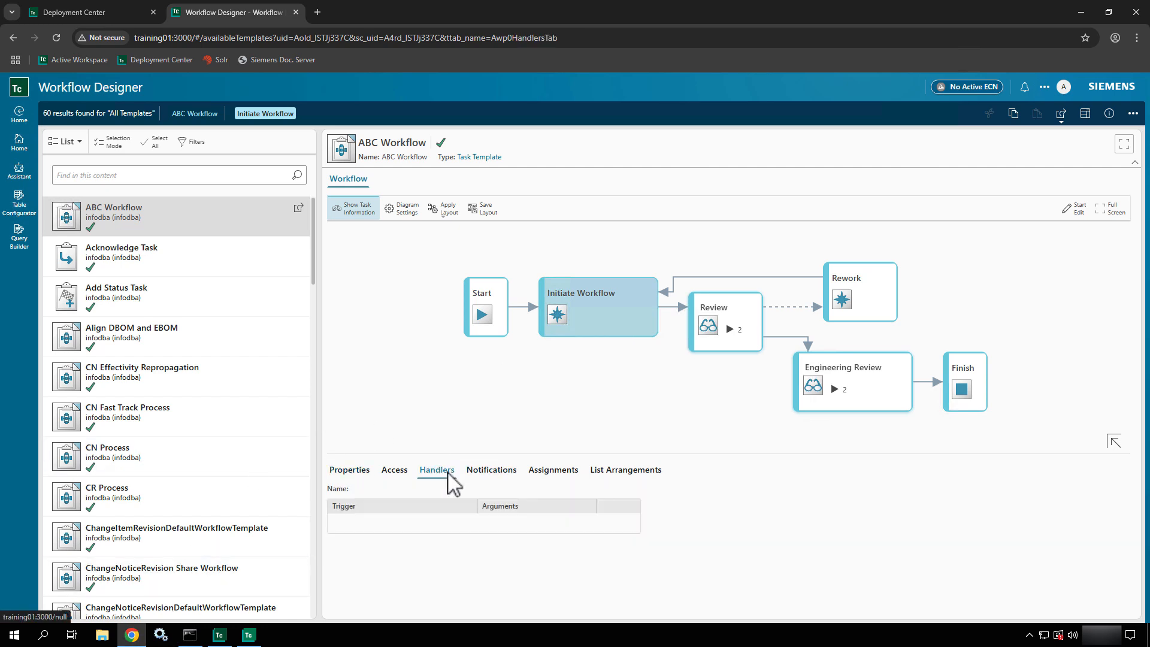
scroll(505, 569, "down", 3)
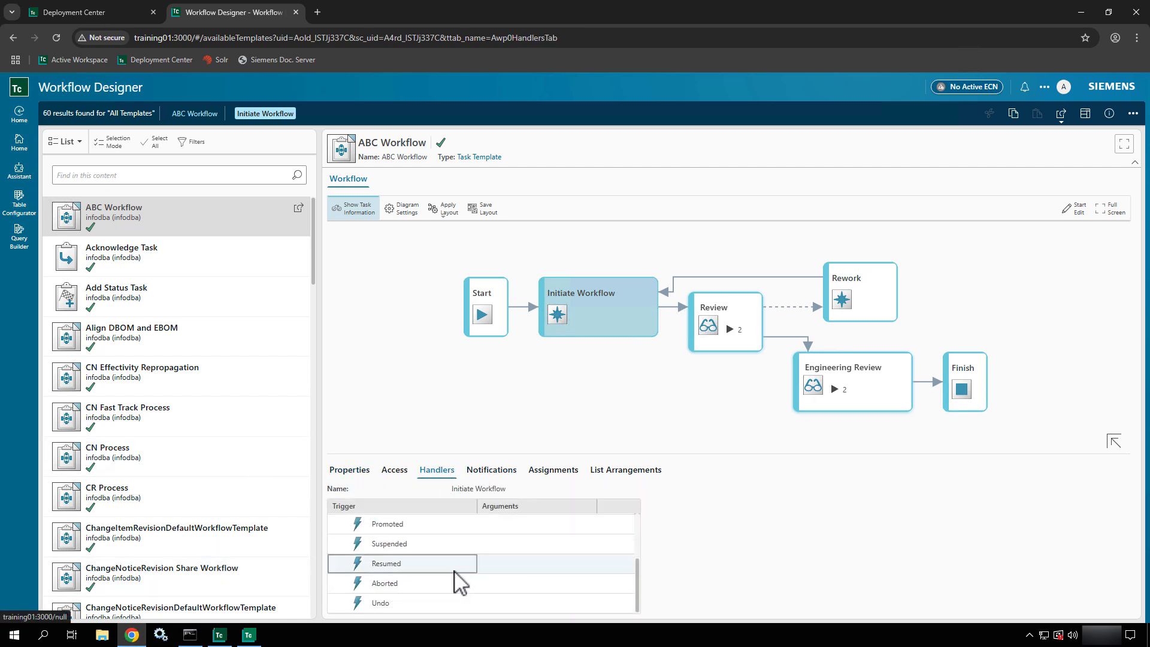
scroll(458, 582, "up", 2)
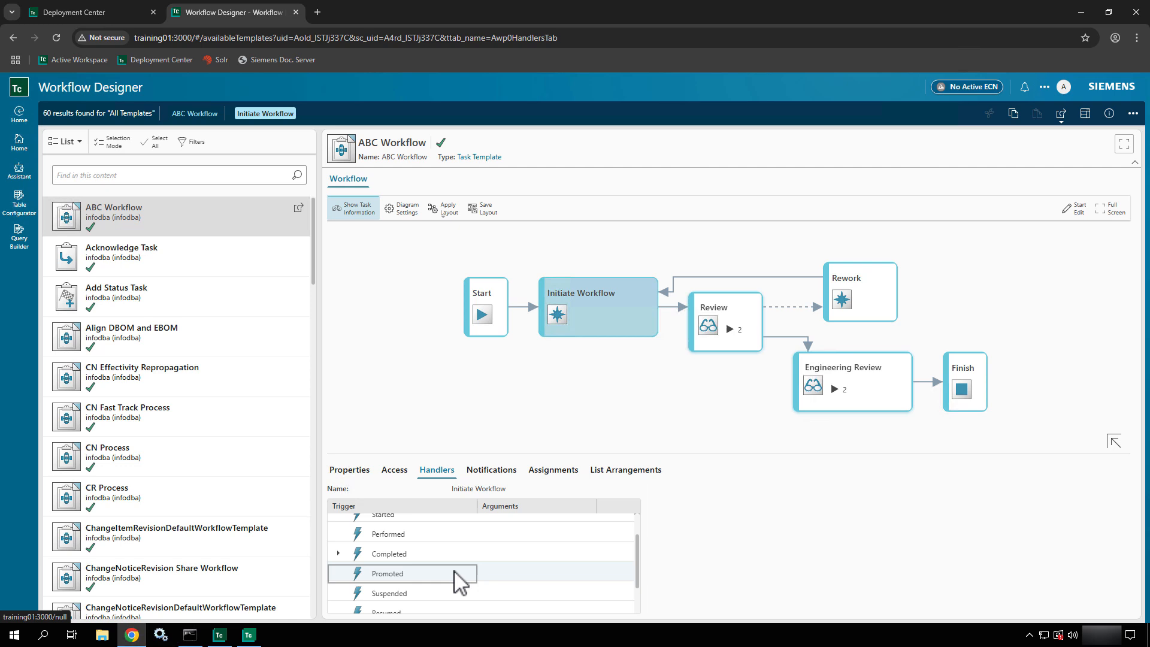
left_click(339, 560)
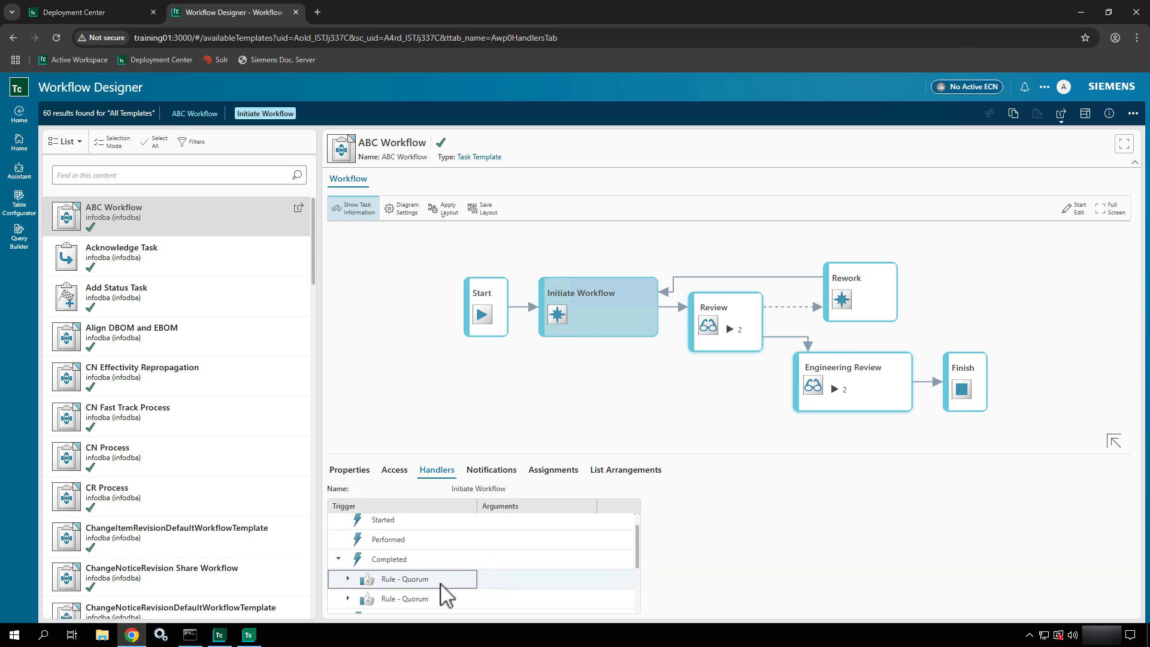
left_click(348, 580)
left_click(411, 608)
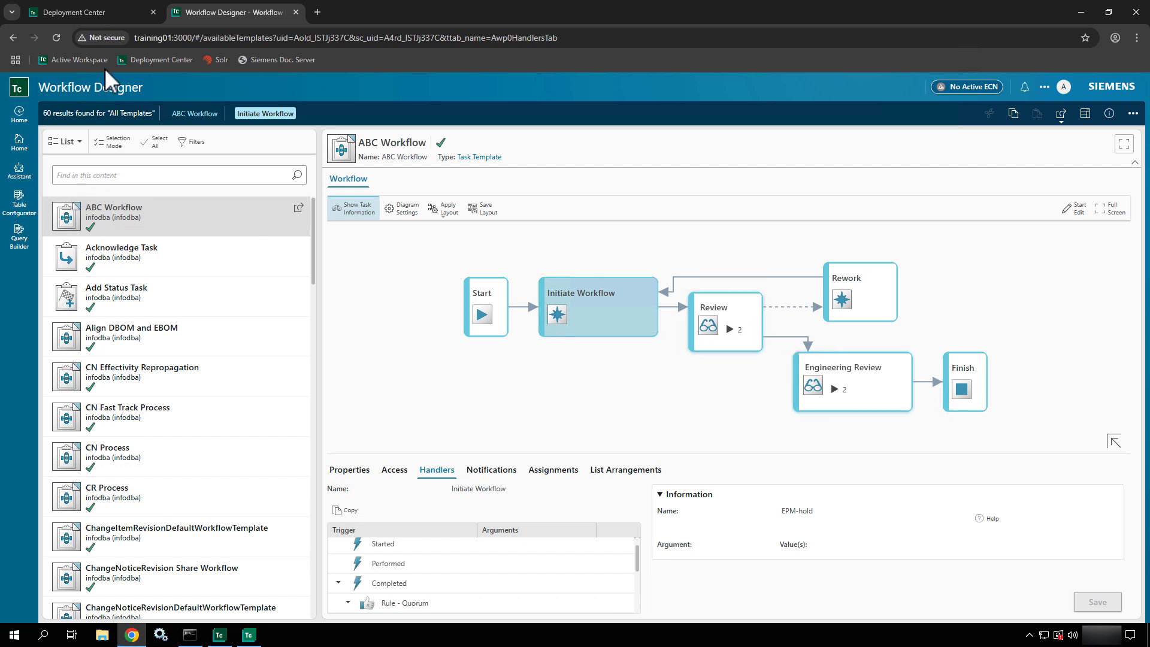
left_click(18, 144)
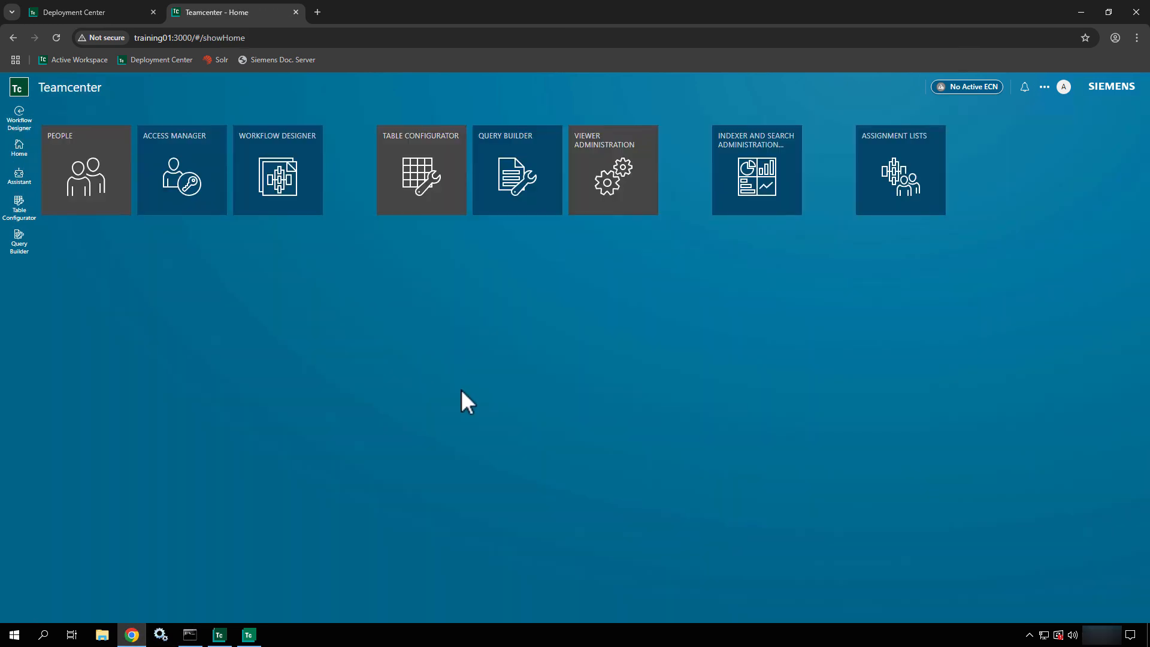
left_click(423, 177)
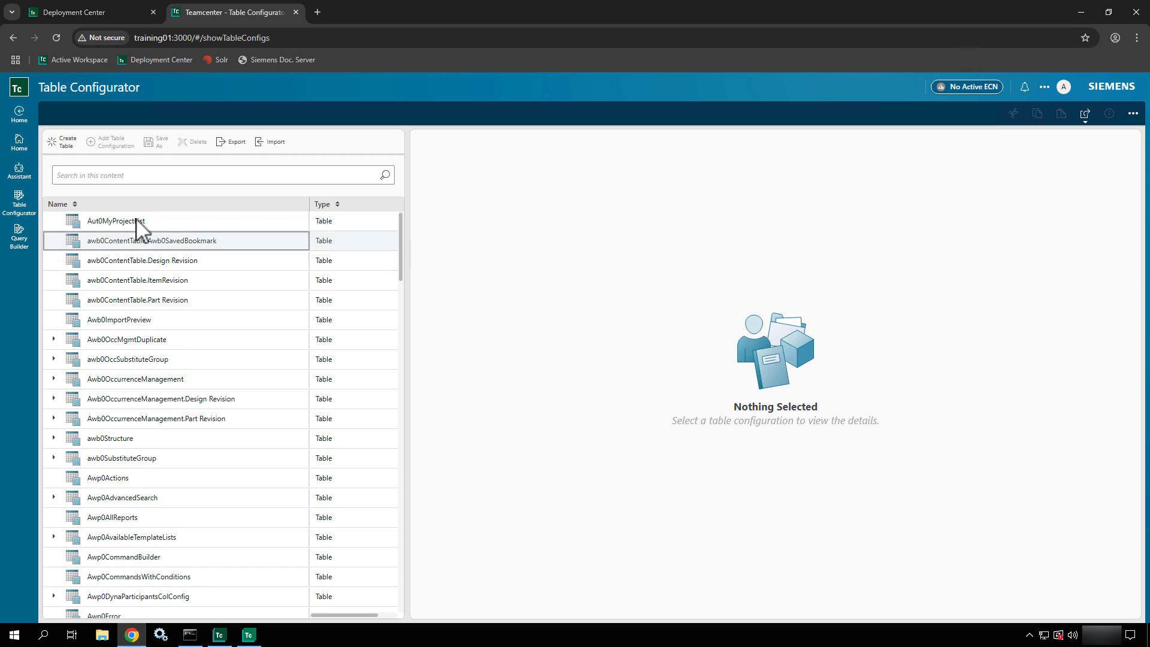
left_click(143, 227)
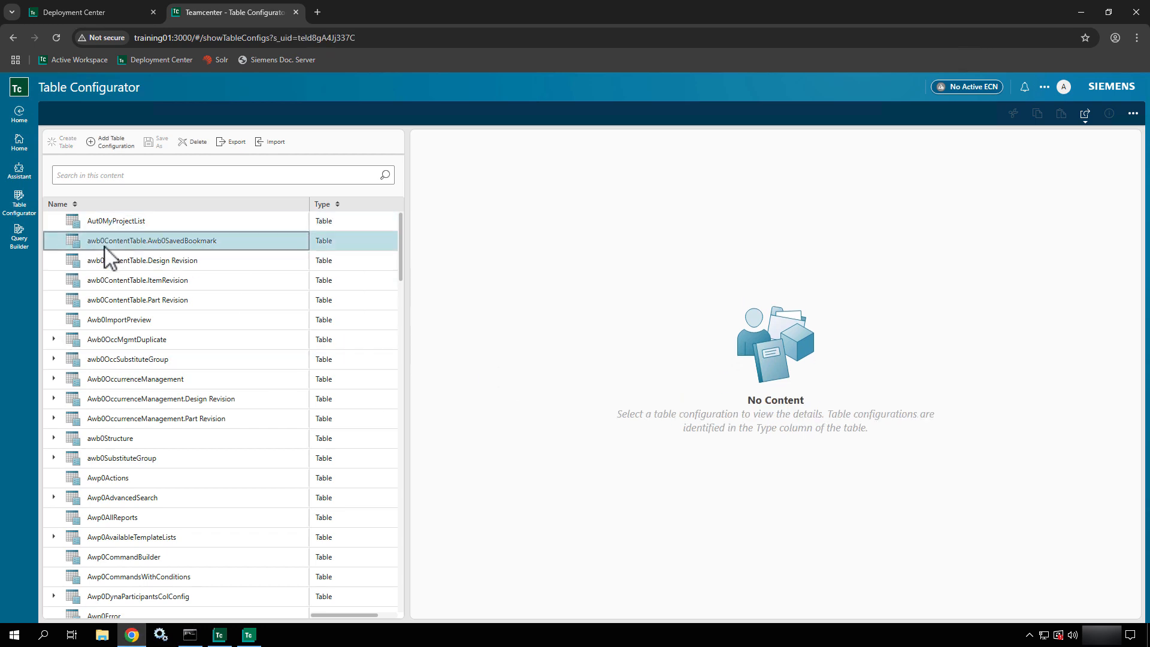
left_click(105, 342)
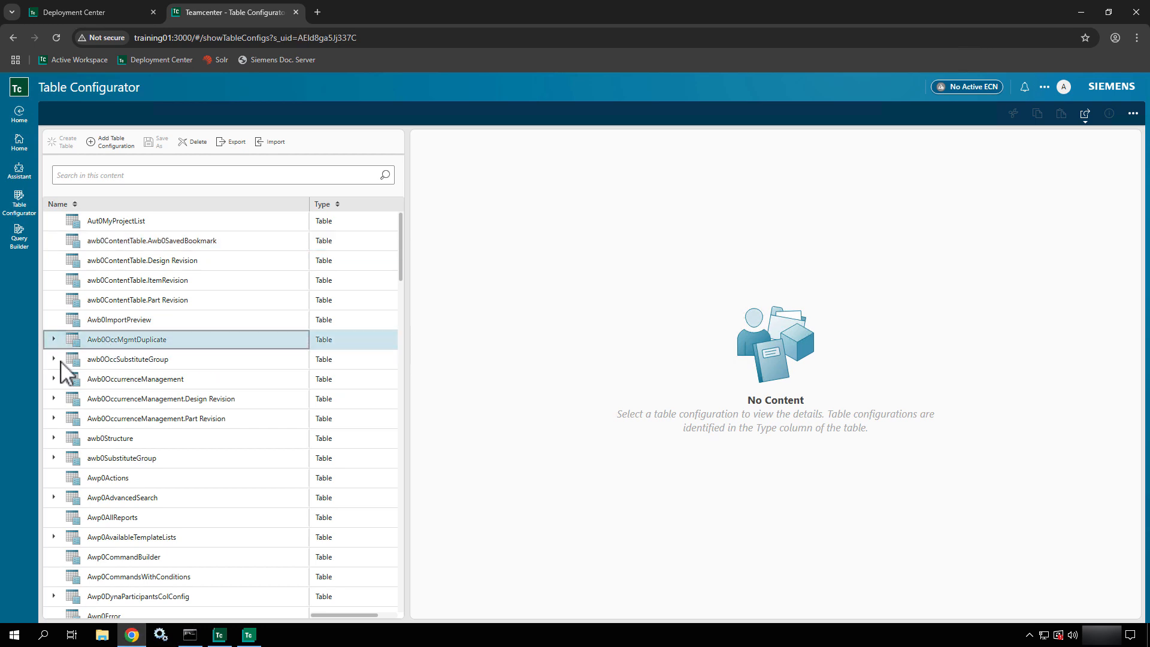
scroll(114, 454, "down", 3)
scroll(113, 456, "down", 2)
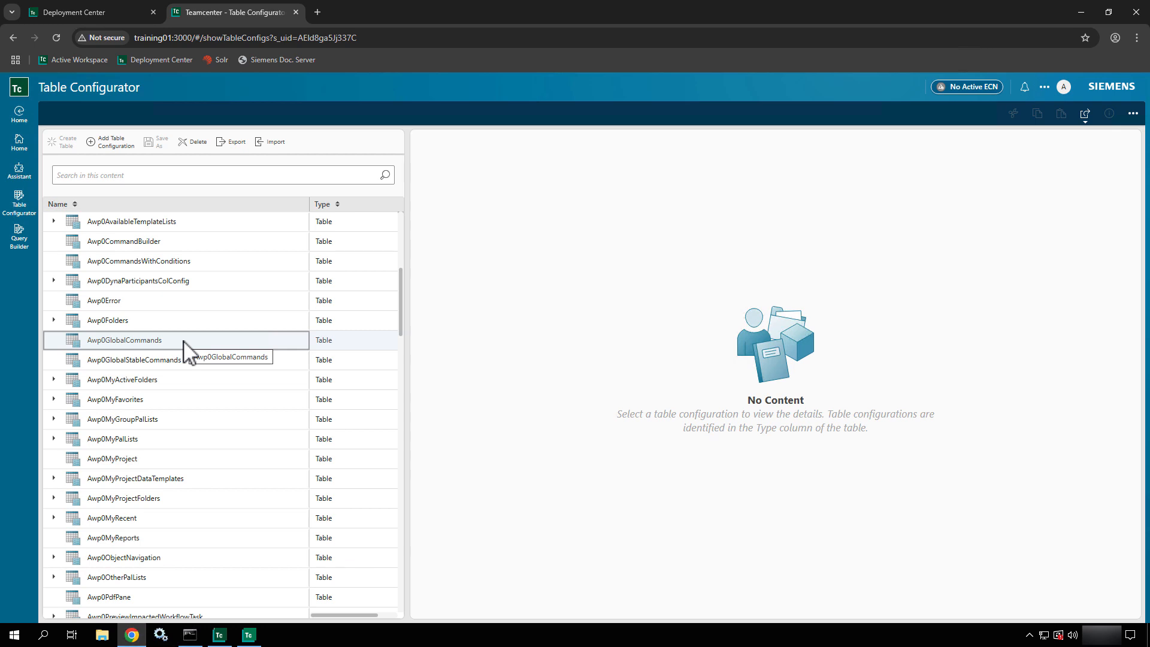
left_click(159, 406)
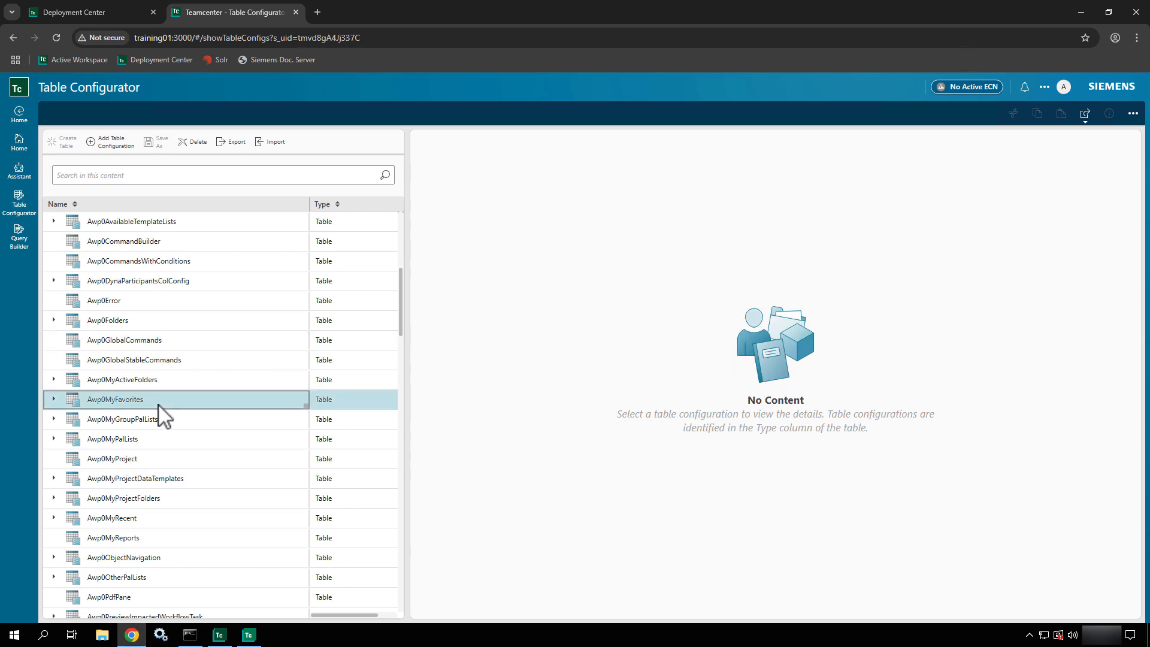
left_click(54, 399)
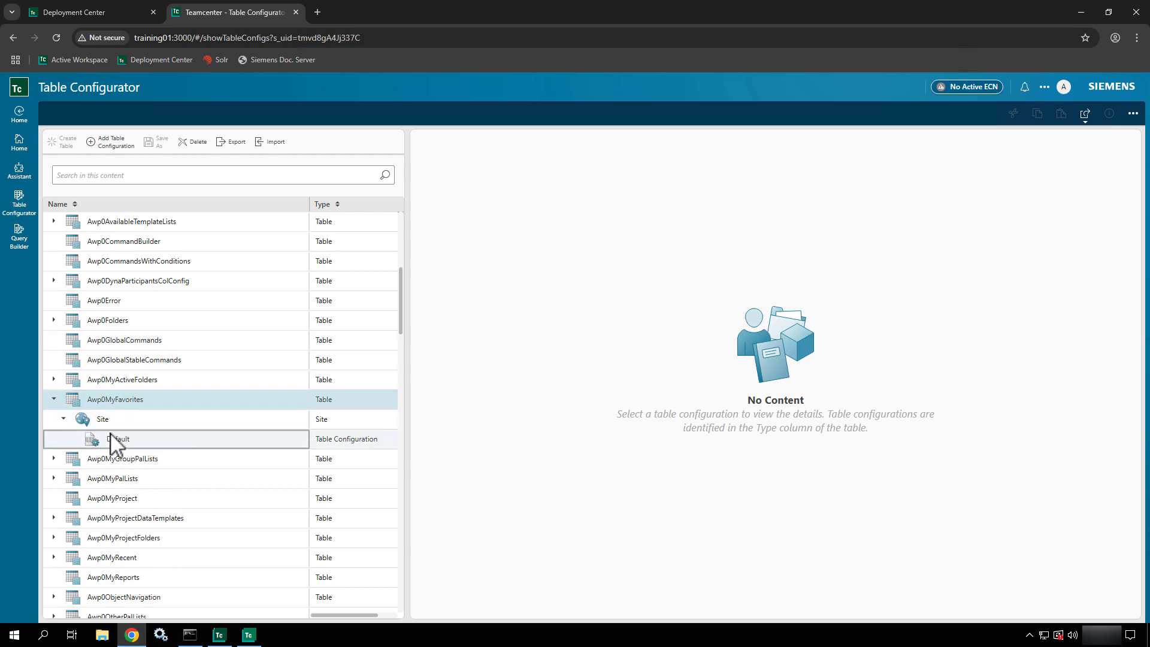
left_click(111, 434)
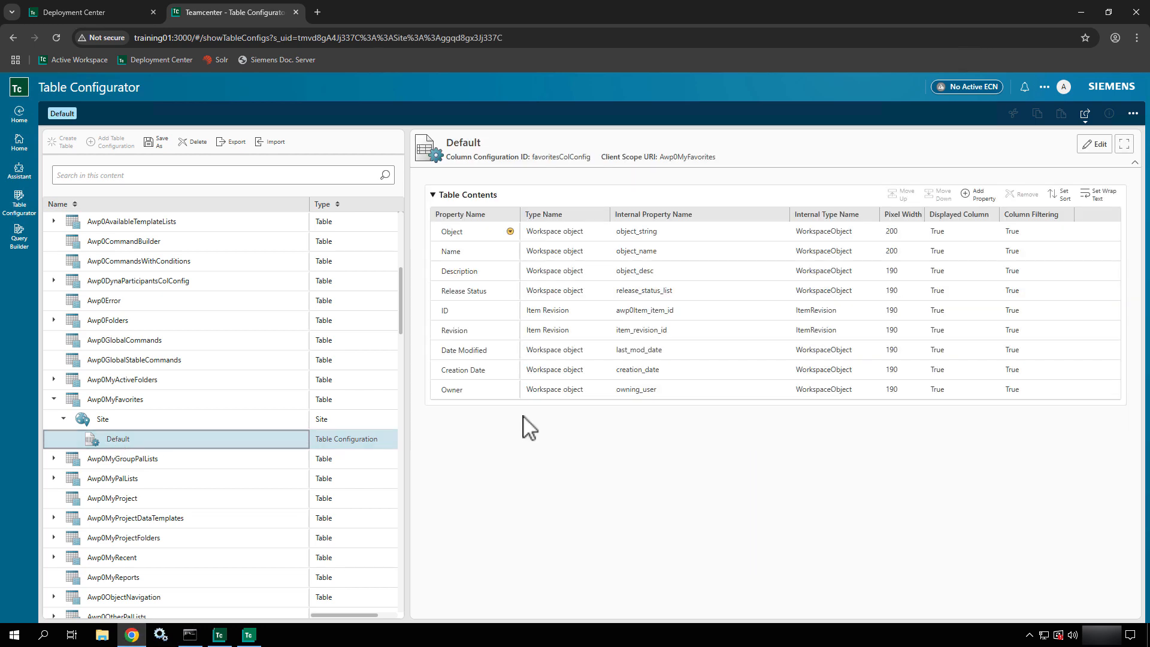
left_click(678, 237)
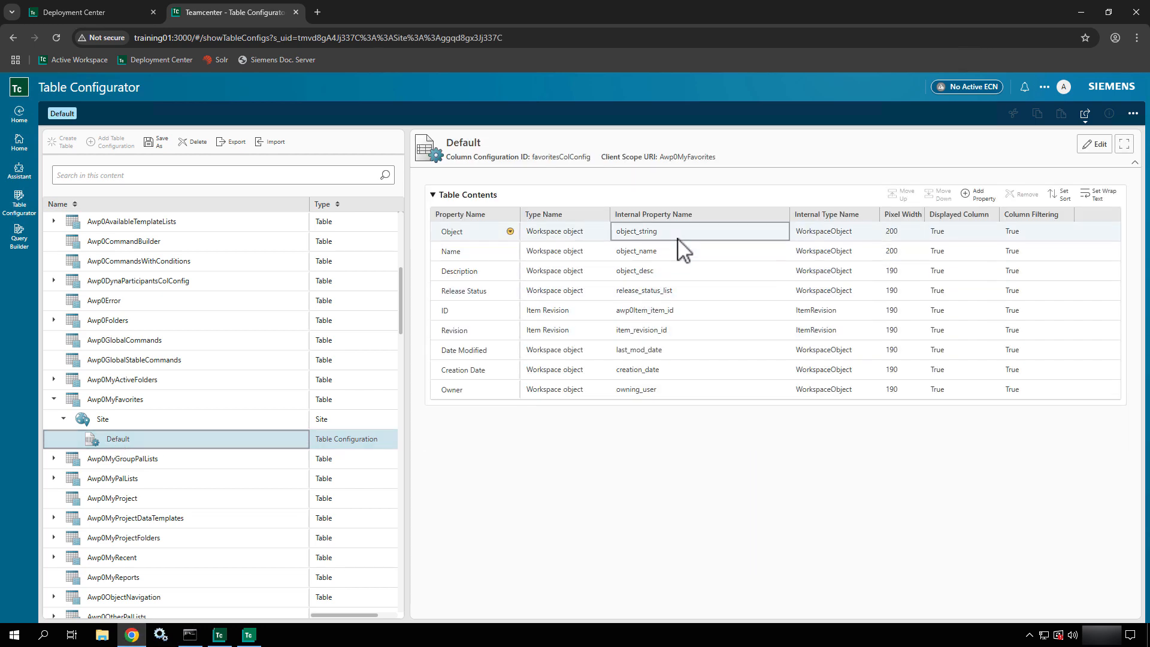
left_click_drag(678, 238, 752, 316)
left_click_drag(669, 361, 755, 381)
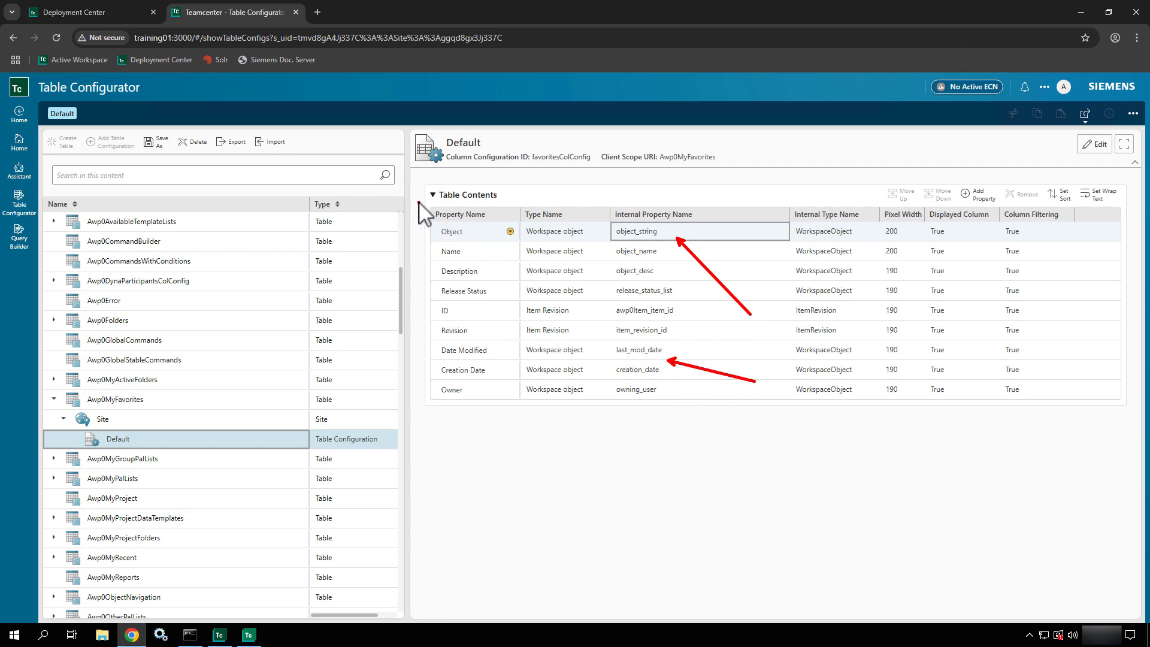
mouse_move(420, 202)
left_mouse_down()
mouse_move(516, 390)
mouse_move(511, 429)
left_mouse_up()
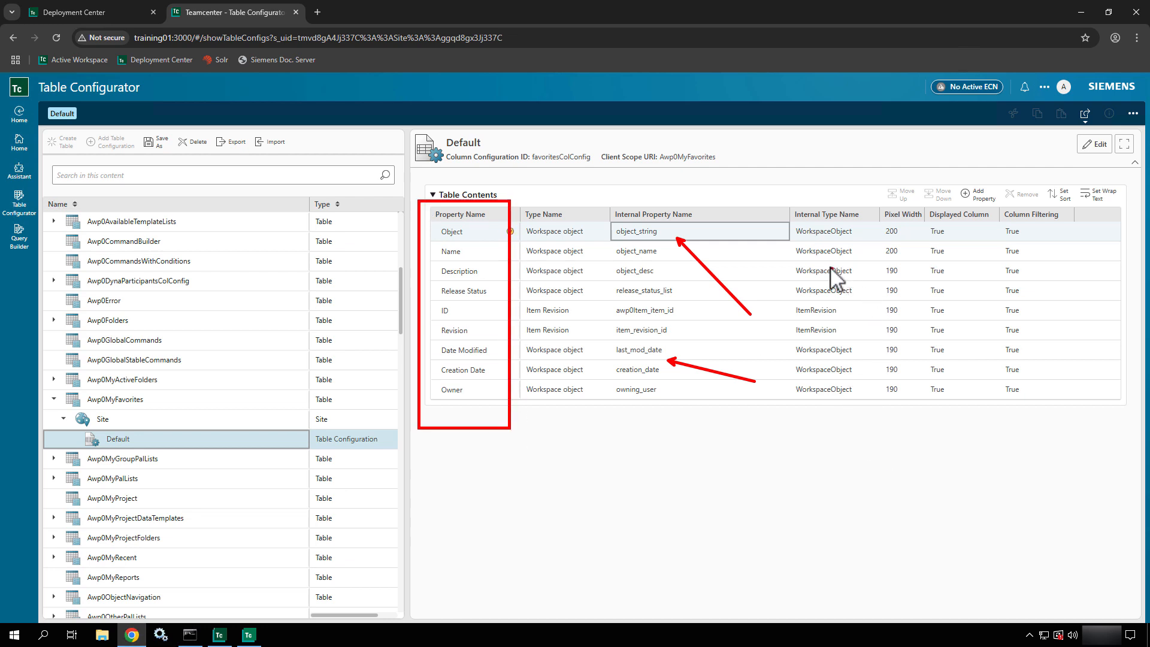
mouse_move(782, 199)
left_mouse_down()
mouse_move(906, 428)
mouse_move(875, 436)
left_mouse_up()
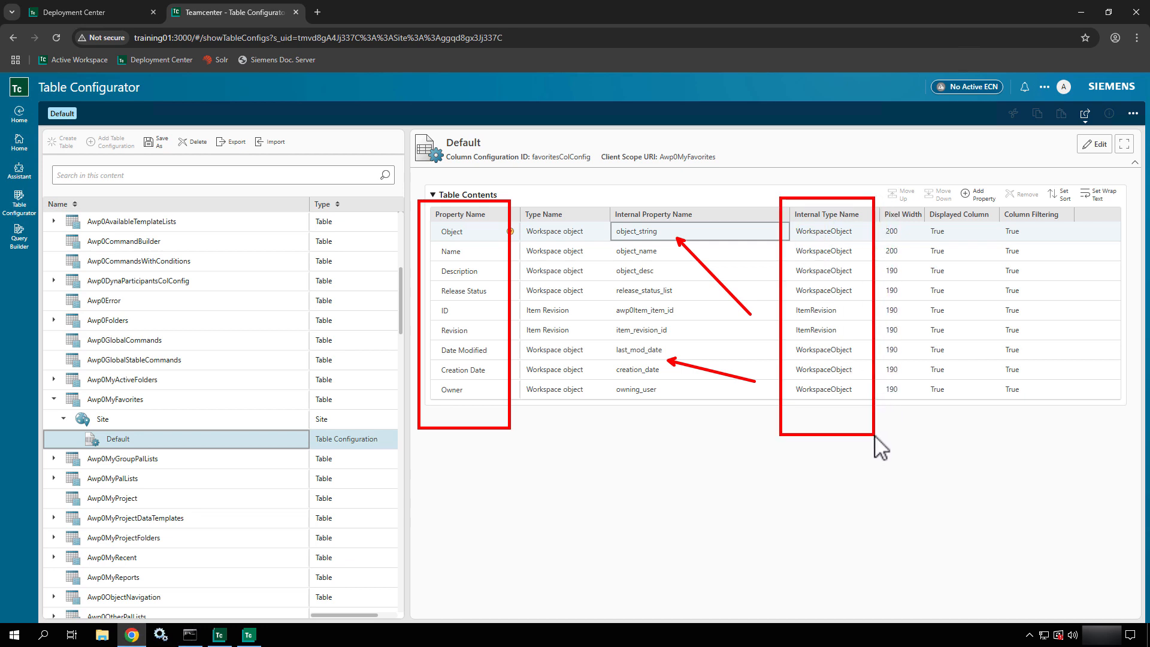
key("Escape")
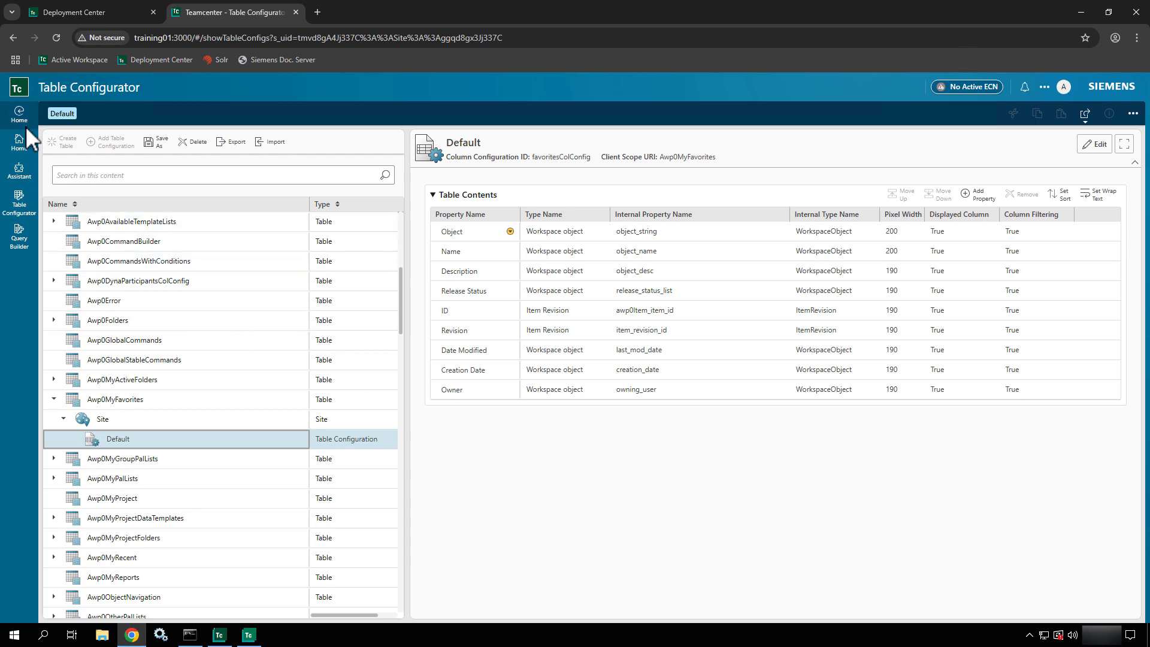
left_click(23, 145)
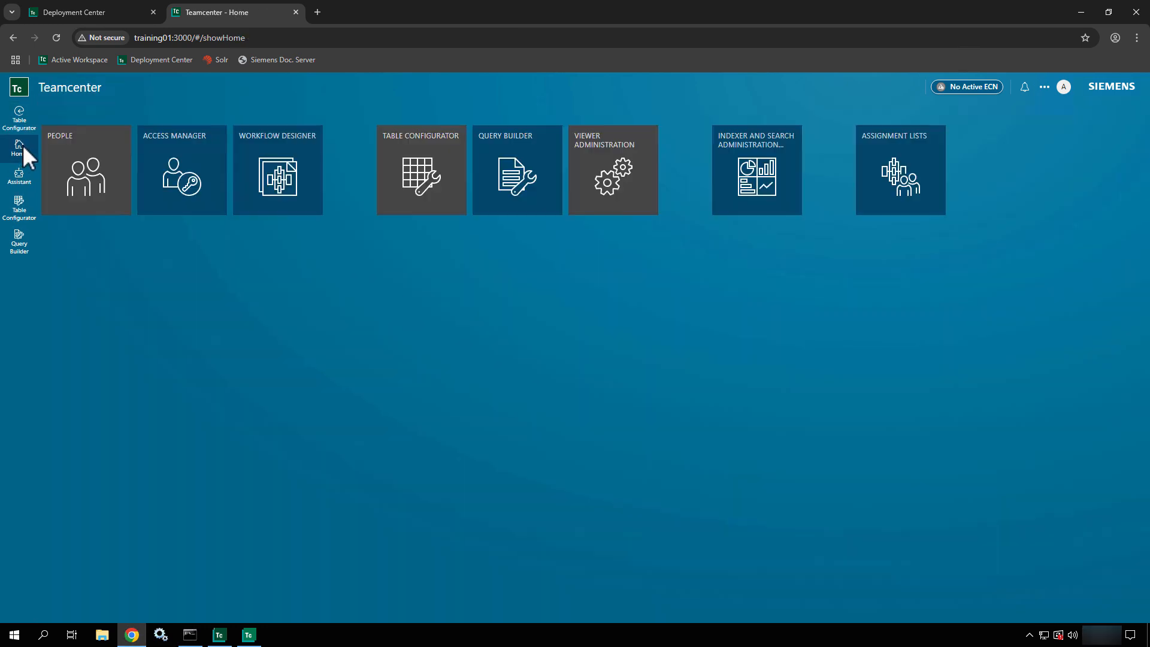
left_click(530, 167)
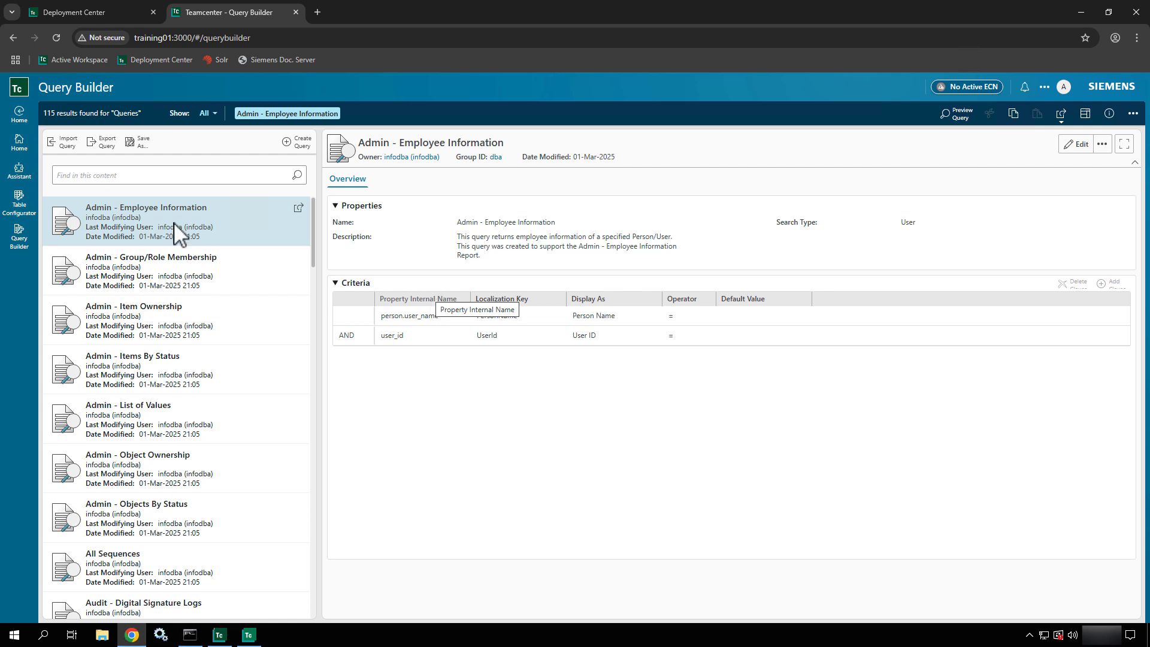
left_click(17, 144)
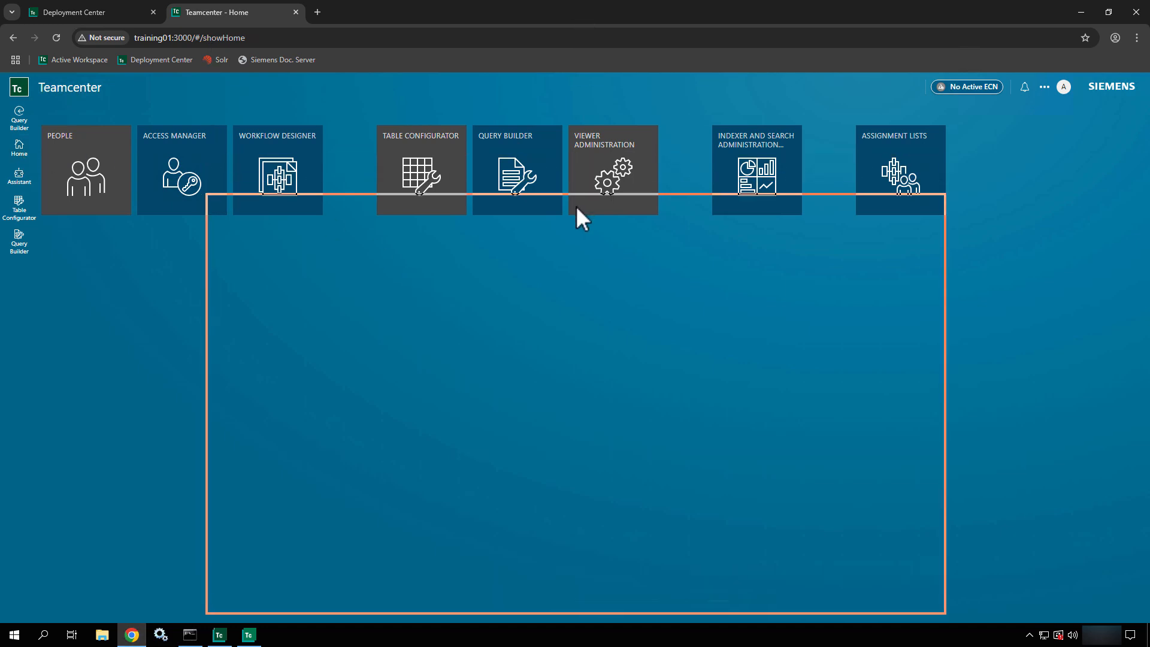
- Restore Chrome from full screen with Win+Down and move it toward the top-left
key("super+Down")
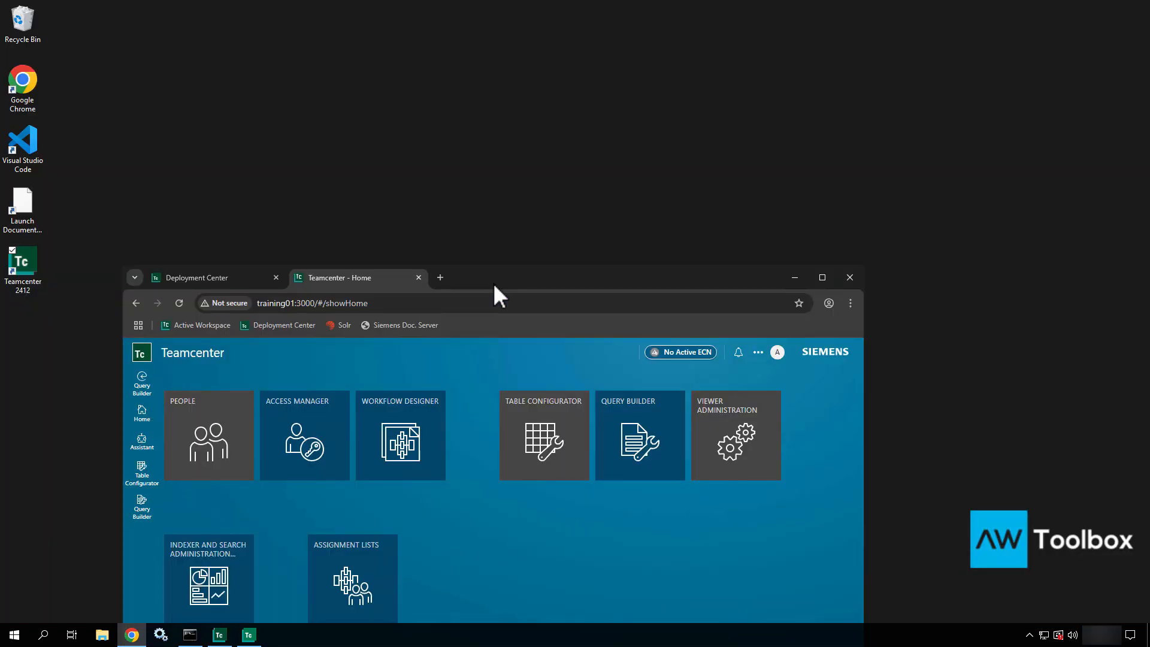
left_click_drag(493, 286, 448, 120)
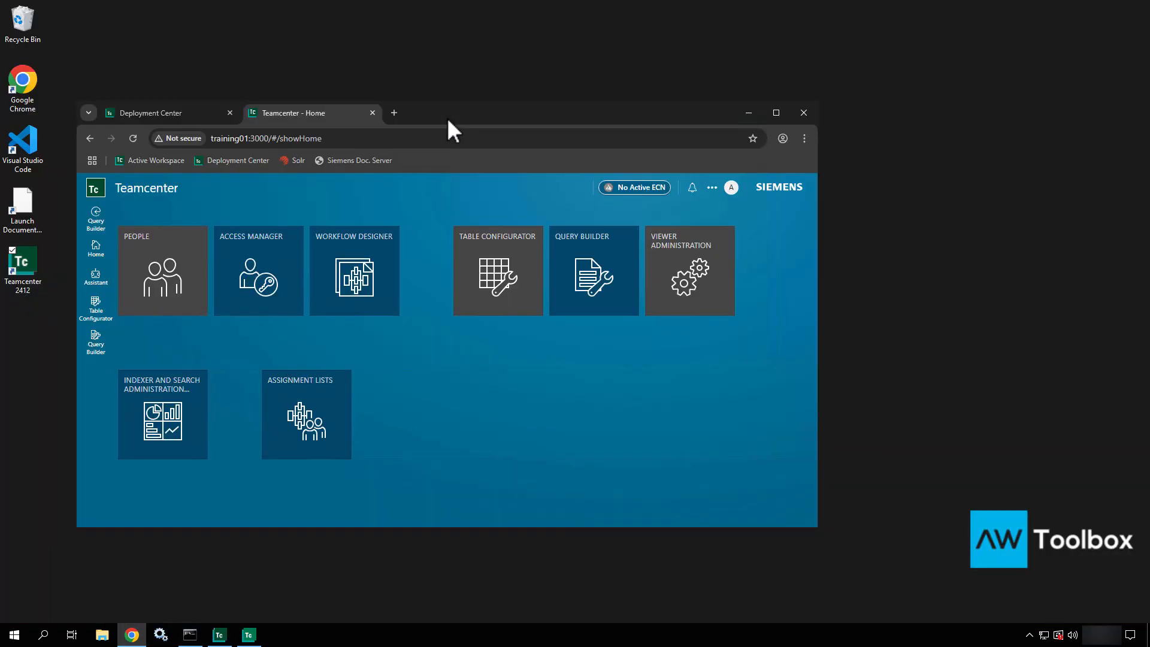